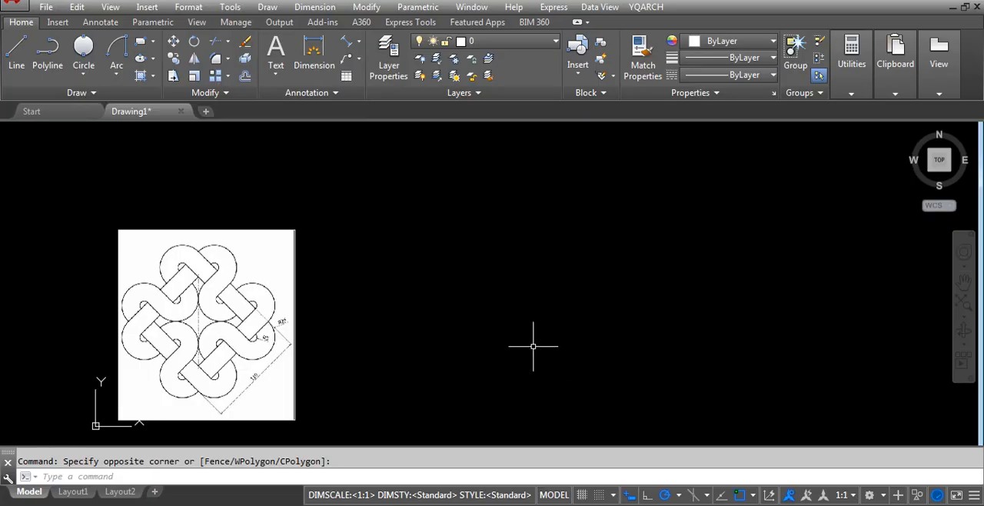
{"action": "scroll", "coordinate": [531, 340], "scroll_direction": "down", "scroll_amount": 2}
{"action": "scroll", "coordinate": [448, 412], "scroll_direction": "up", "scroll_amount": 2}
{"action": "scroll", "coordinate": [488, 268], "scroll_direction": "up", "scroll_amount": 2}
{"action": "scroll", "coordinate": [493, 265], "scroll_direction": "down", "scroll_amount": 2}
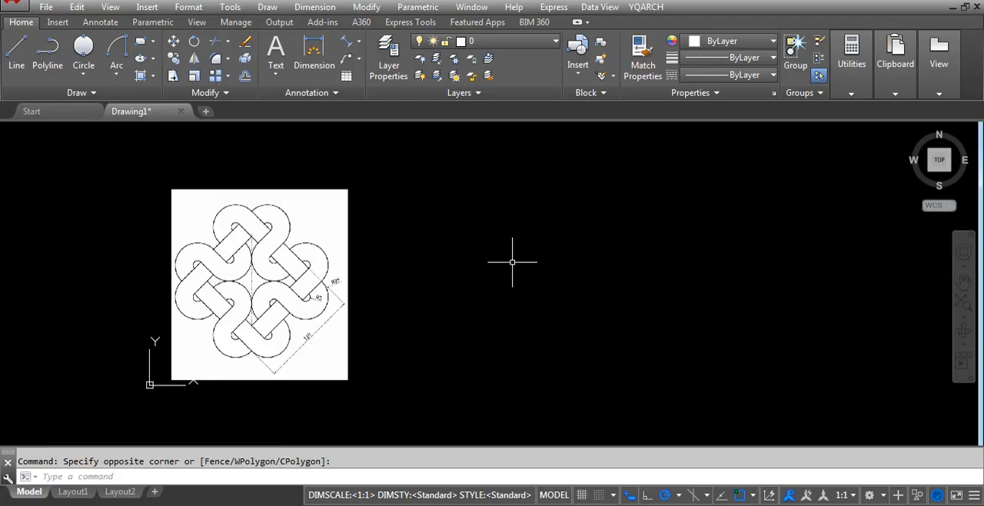
Open the drawing units settings, try the Architectural length type, and set the length type back to Decimal.
{"action": "type", "text": "units"}
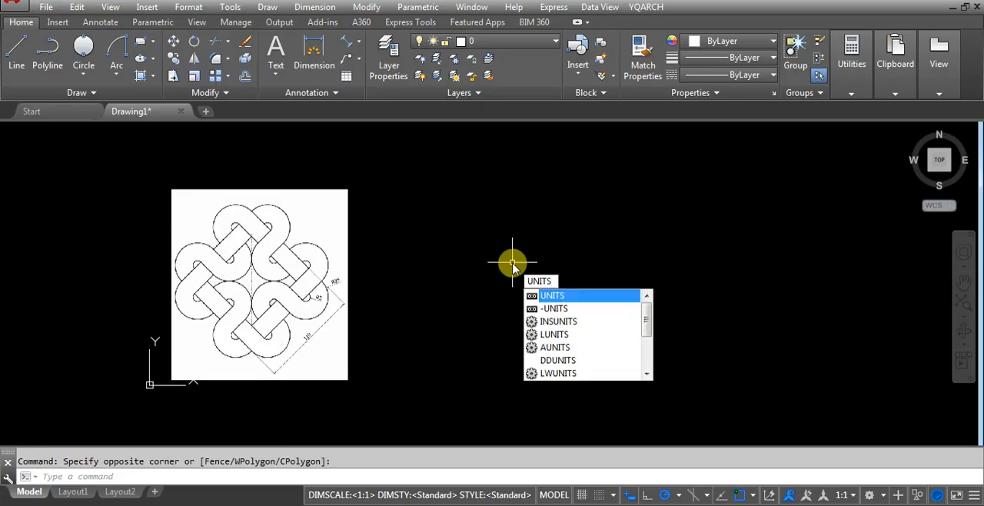
{"action": "key", "text": "Return"}
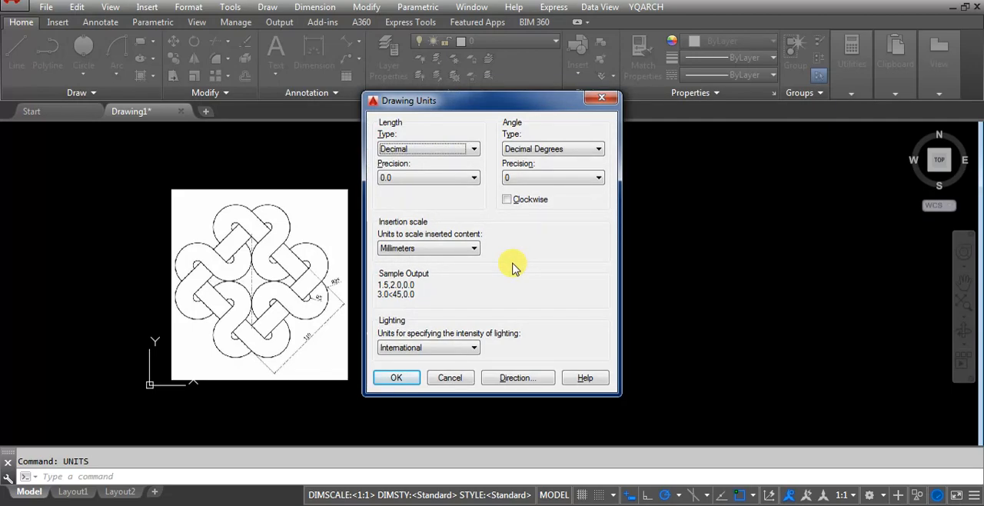
{"action": "left_click", "coordinate": [408, 148]}
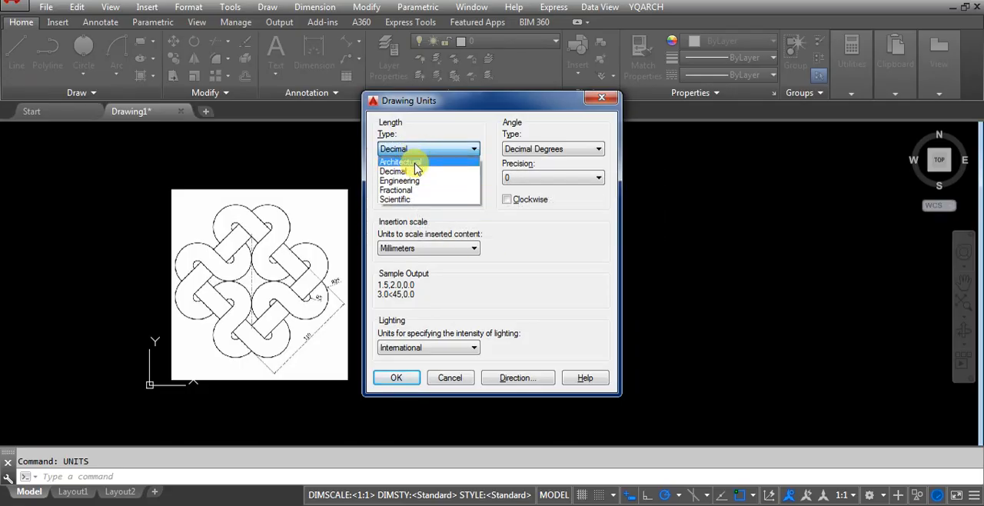
{"action": "left_click", "coordinate": [412, 160]}
{"action": "left_click", "coordinate": [415, 247]}
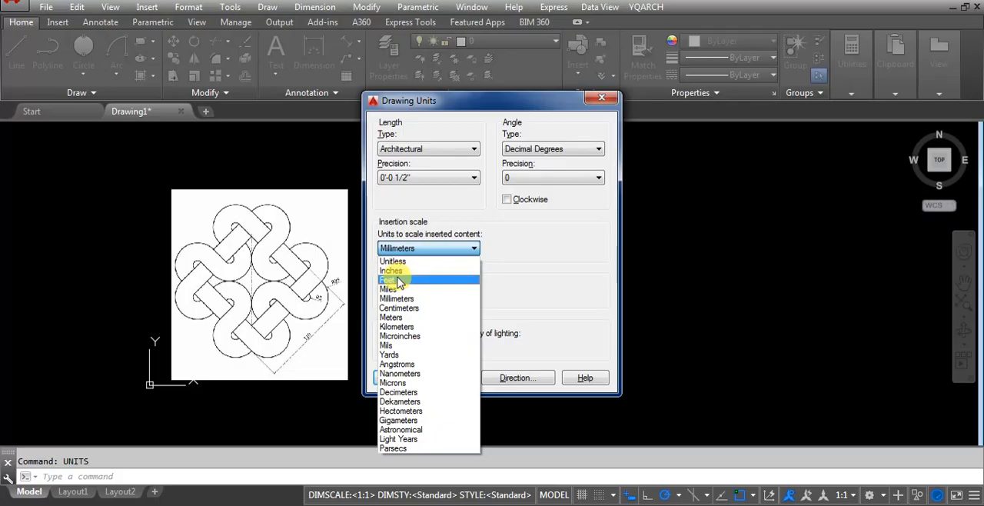
{"action": "left_click", "coordinate": [560, 272]}
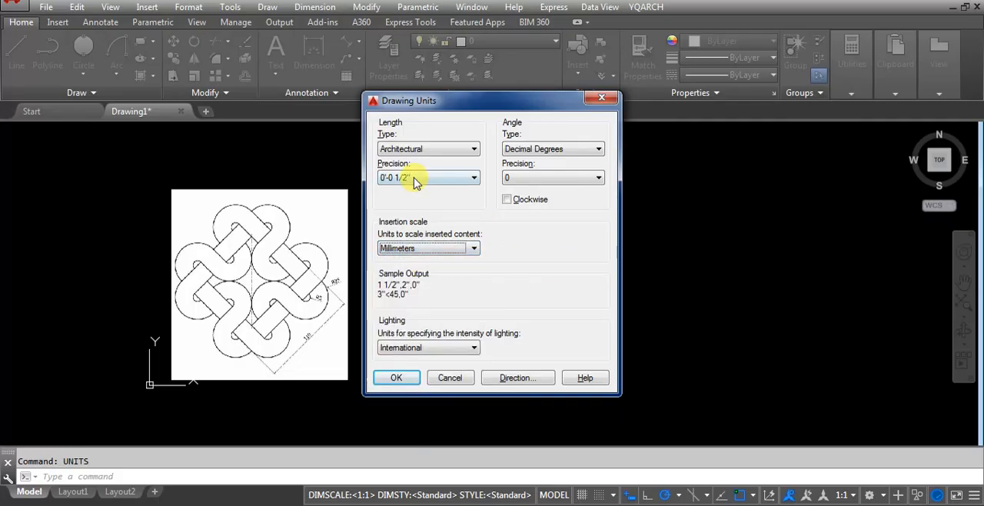
{"action": "left_click", "coordinate": [405, 154]}
{"action": "left_click", "coordinate": [407, 169]}
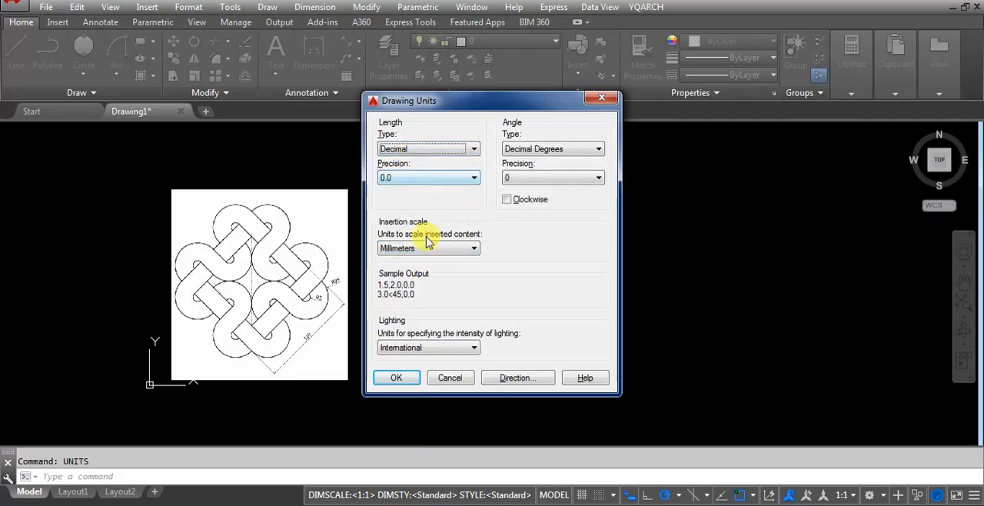
Try Meters as the insertion scale, set it to Millimeters, and accept the drawing units.
{"action": "left_click", "coordinate": [424, 250]}
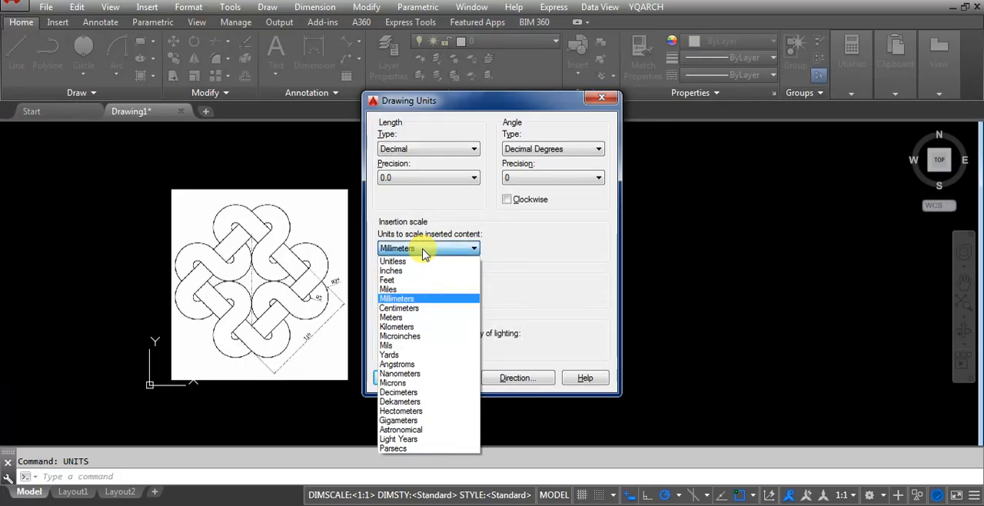
{"action": "left_click", "coordinate": [411, 320]}
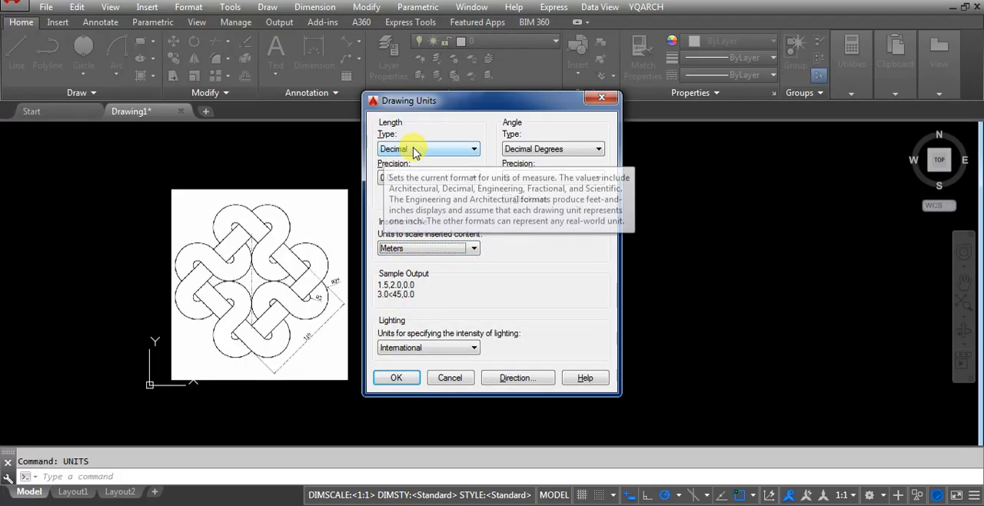
{"action": "left_click", "coordinate": [398, 249]}
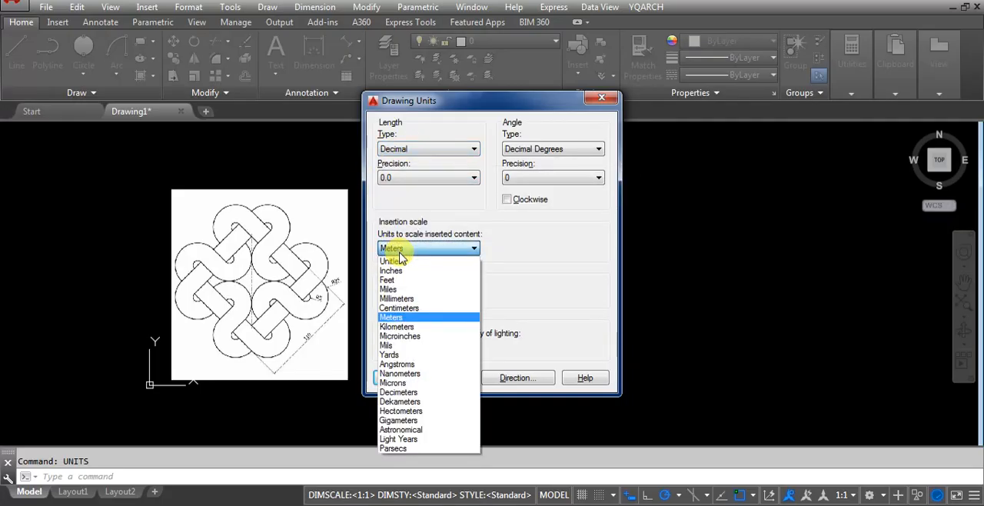
{"action": "left_click", "coordinate": [401, 300]}
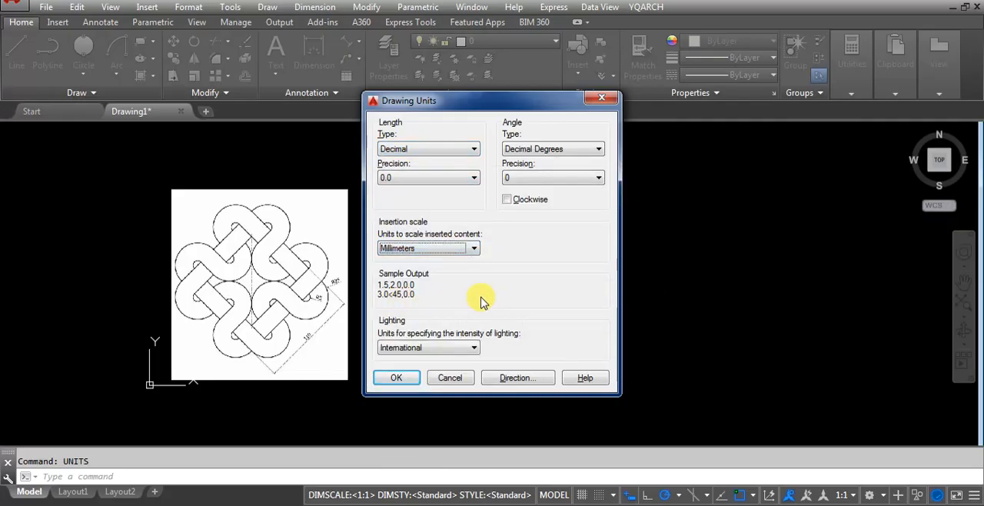
{"action": "left_click", "coordinate": [419, 376]}
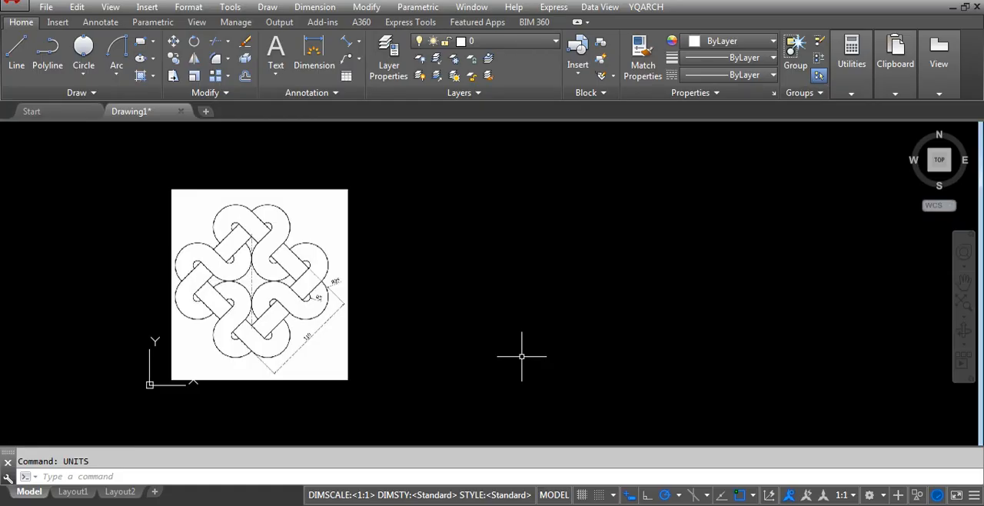
Open the Standard dimension style for modification and review its primary units and text settings.
{"action": "type", "text": "D"}
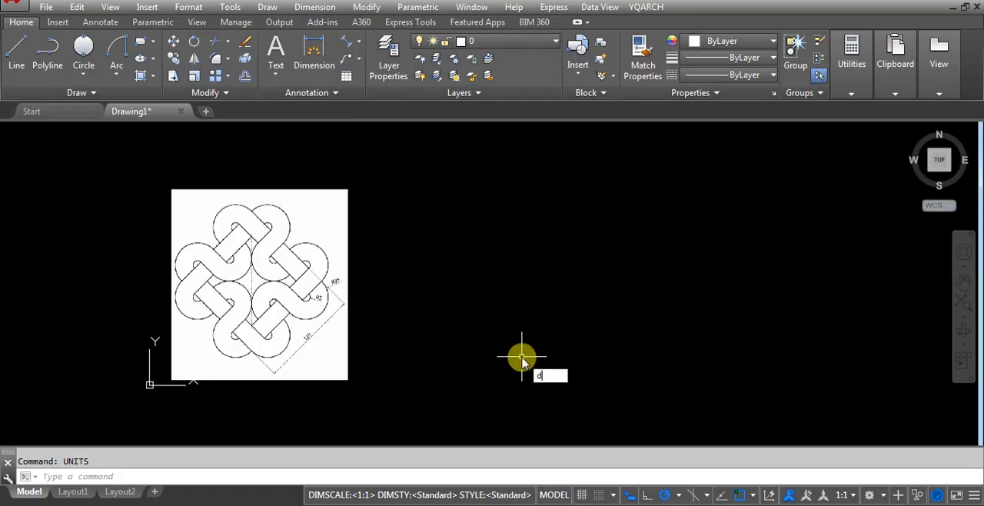
{"action": "key", "text": "Return"}
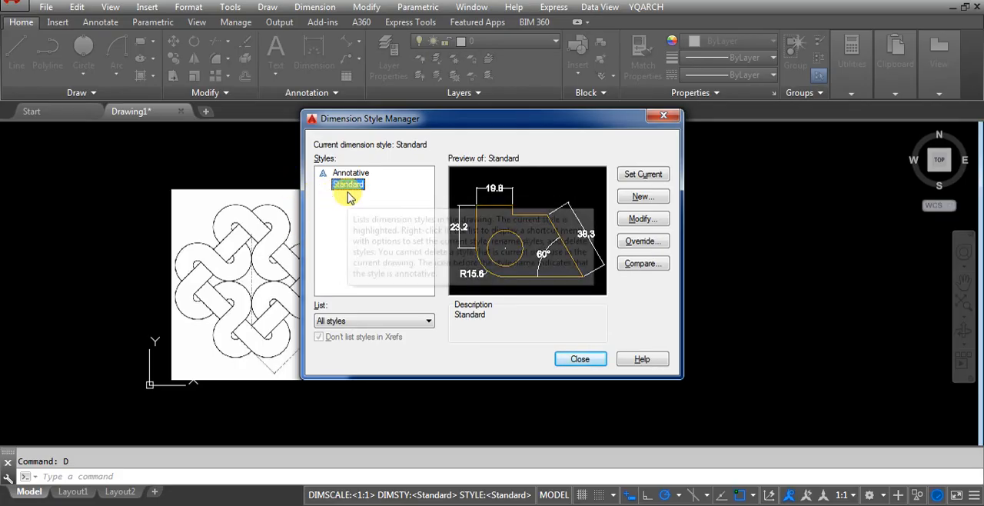
{"action": "left_click", "coordinate": [346, 173]}
{"action": "left_click", "coordinate": [346, 185]}
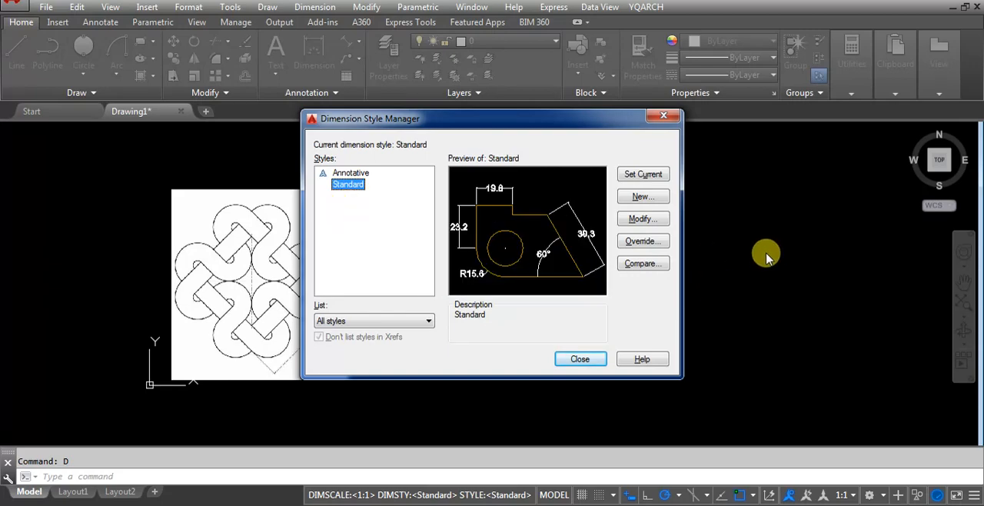
{"action": "left_click", "coordinate": [638, 217]}
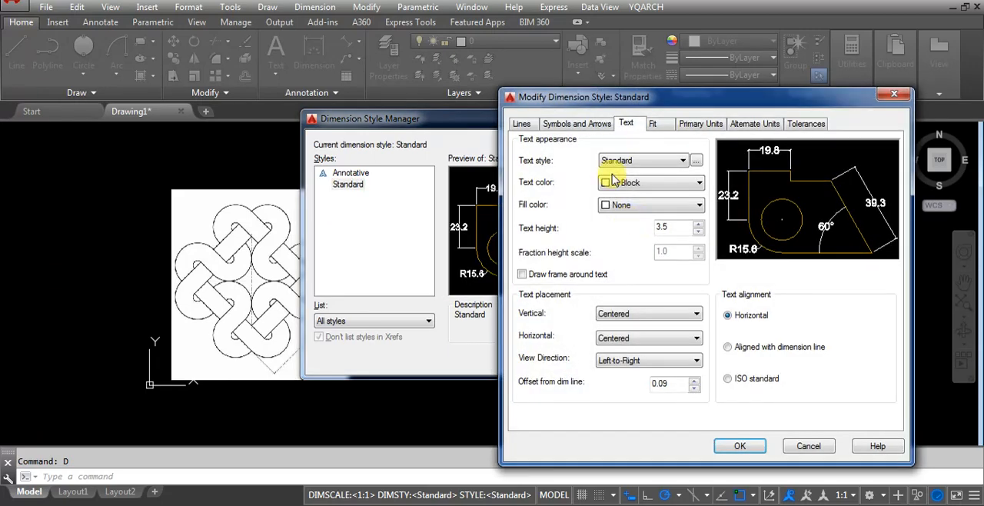
{"action": "left_click_drag", "start_coordinate": [641, 99], "coordinate": [389, 59]}
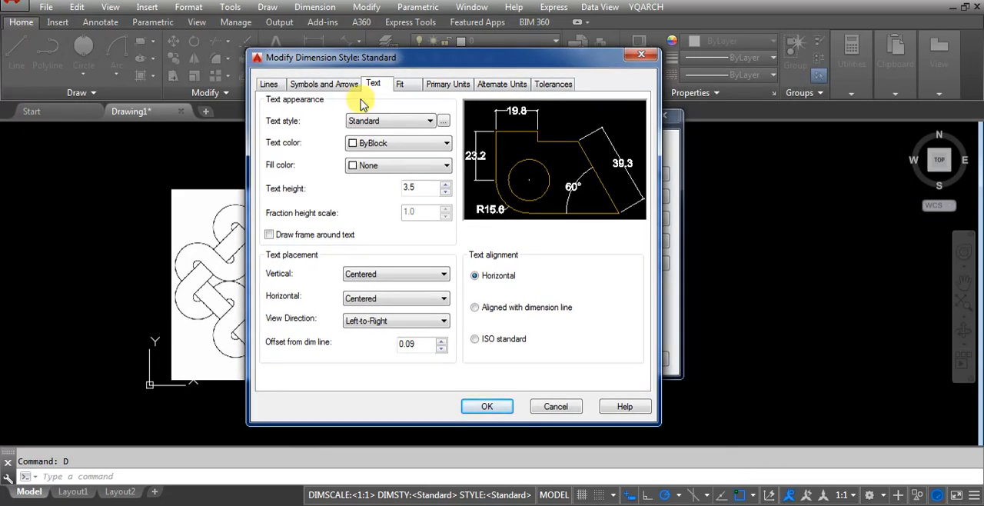
{"action": "left_click", "coordinate": [449, 86]}
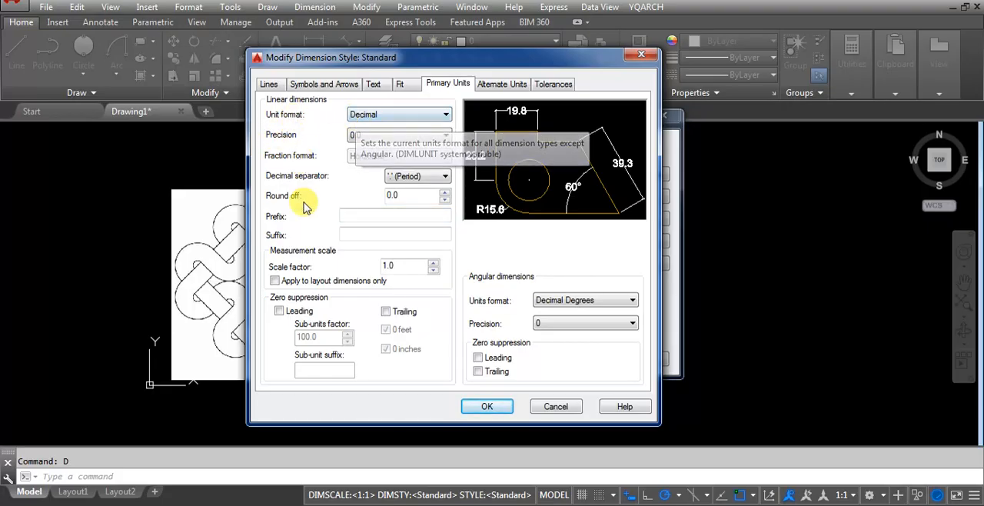
{"action": "left_click", "coordinate": [372, 85]}
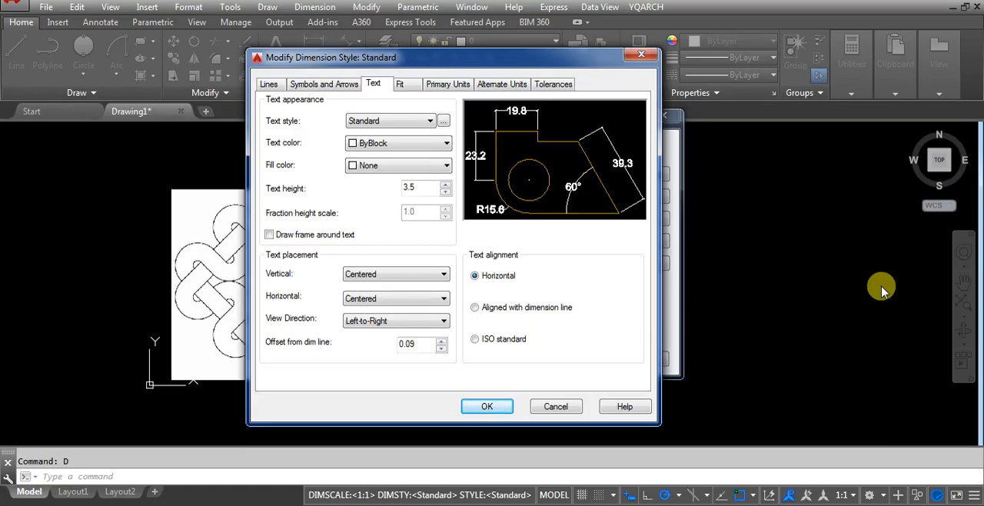
Set the Standard dimension style's arrowheads to Closed filled with an arrow size of 2.
{"action": "left_click", "coordinate": [301, 86]}
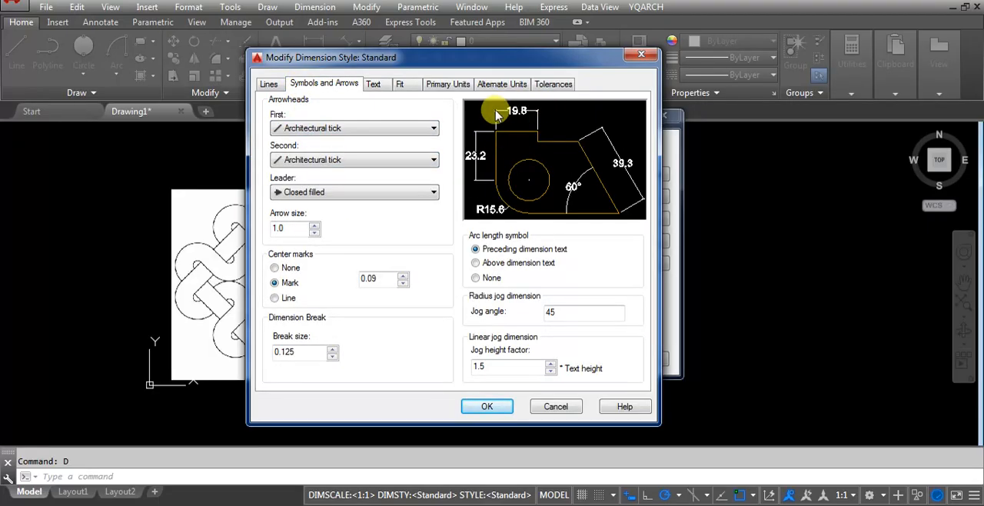
{"action": "left_click", "coordinate": [329, 127]}
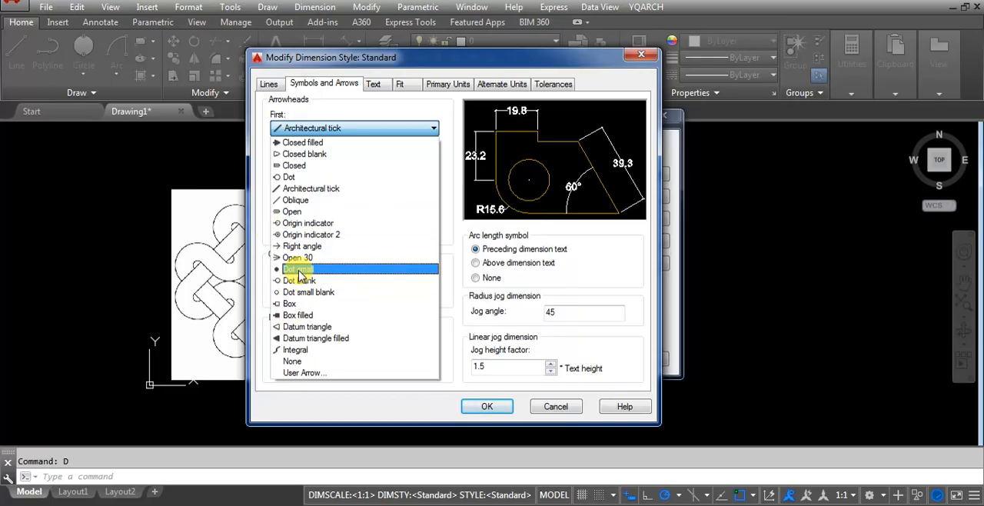
{"action": "left_click", "coordinate": [333, 189]}
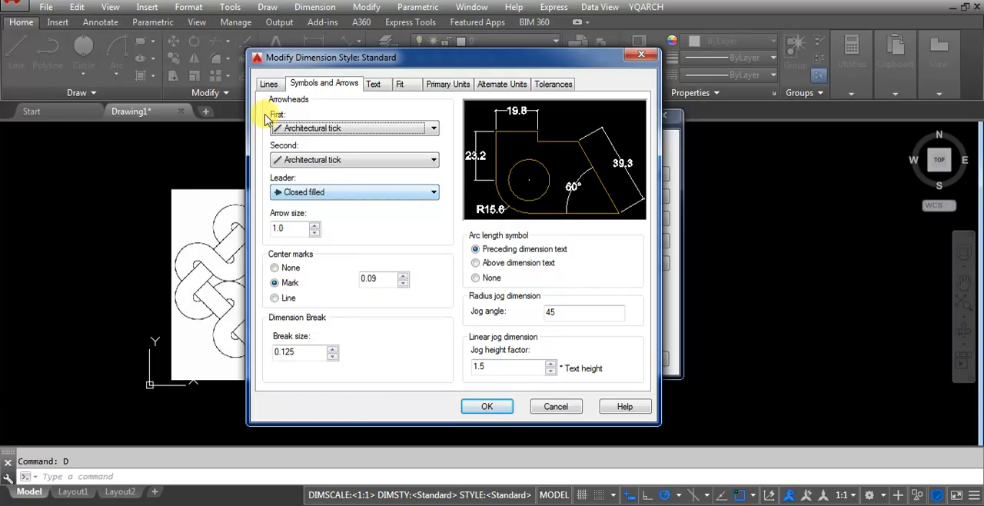
{"action": "left_click", "coordinate": [311, 128]}
{"action": "left_click", "coordinate": [308, 144]}
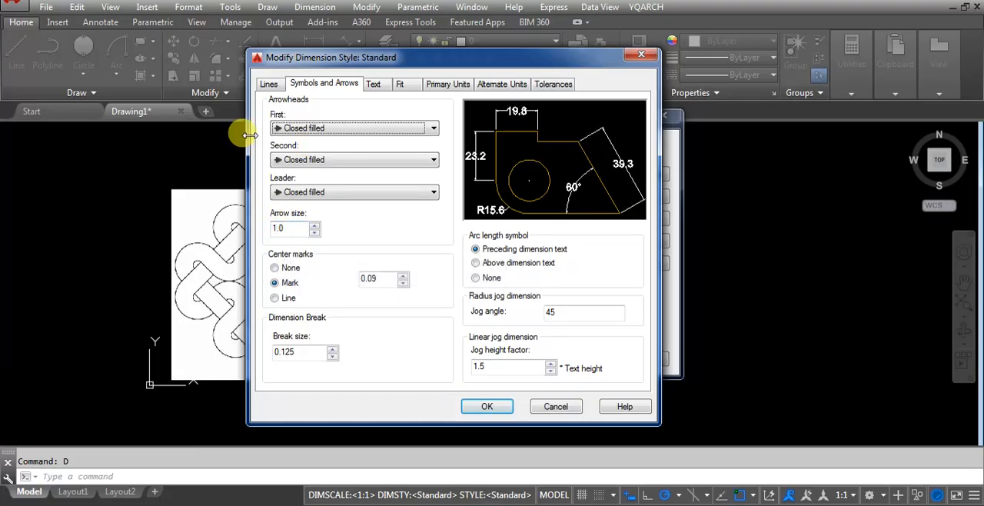
{"action": "double_click", "coordinate": [278, 228]}
{"action": "type", "text": "2"}
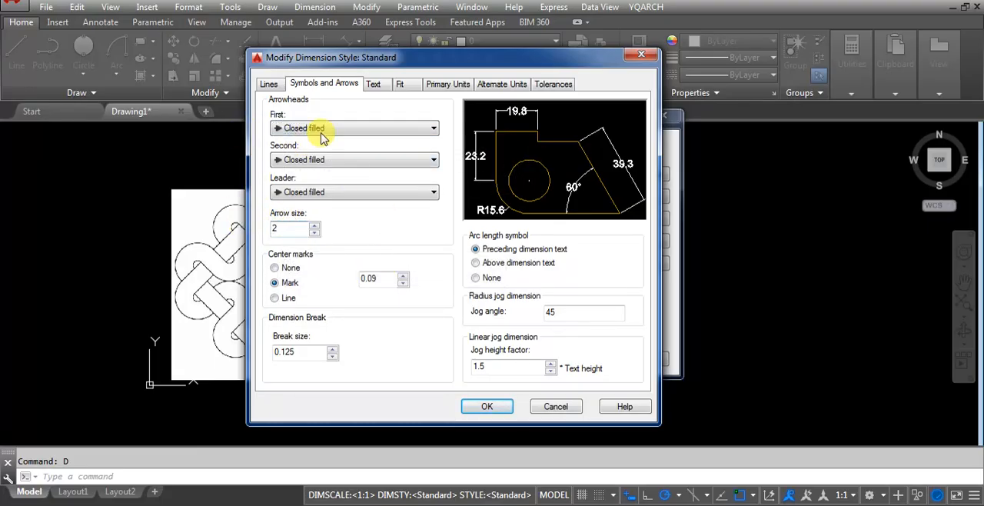
Set the extension lines to extend 1 beyond the dimension lines with a 1.5 offset from origin, and save the dimension style.
{"action": "left_click", "coordinate": [270, 86]}
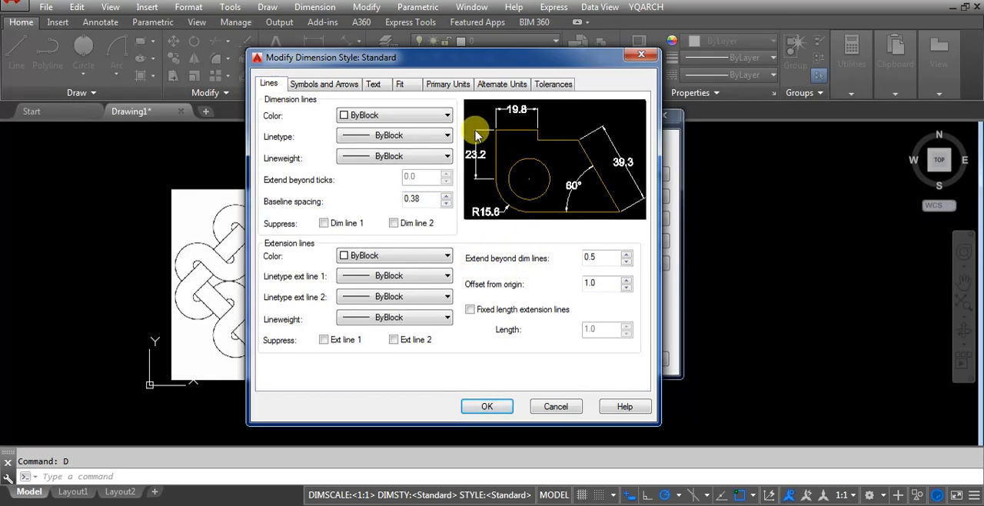
{"action": "left_click", "coordinate": [407, 135]}
{"action": "double_click", "coordinate": [591, 257]}
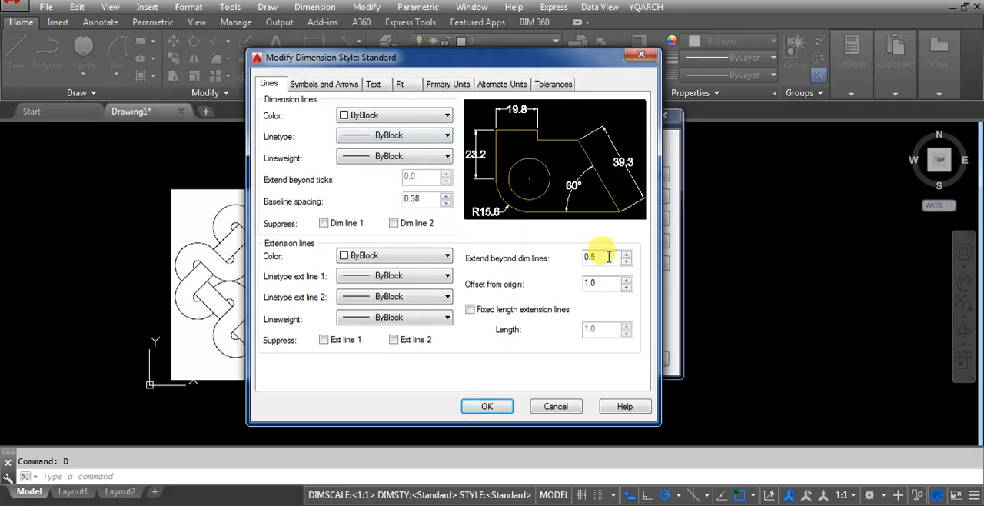
{"action": "type", "text": "1"}
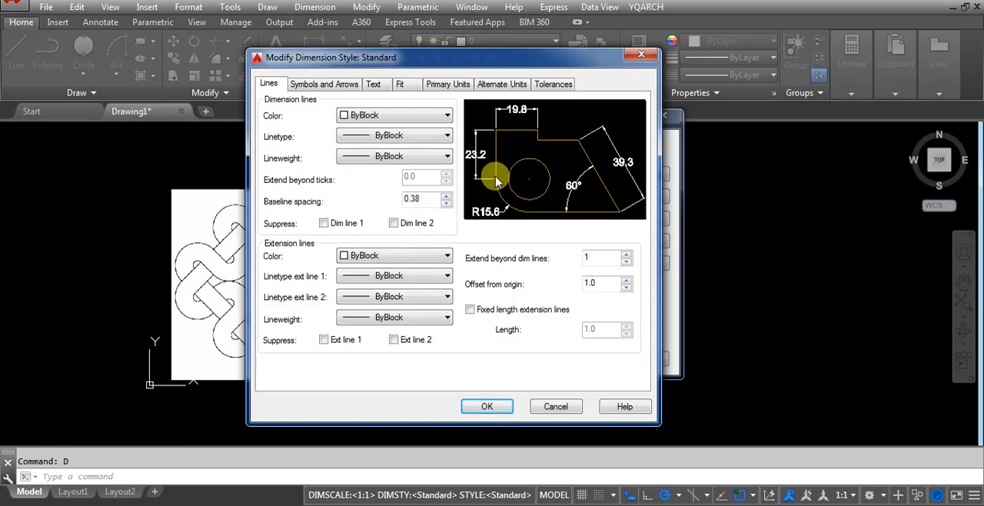
{"action": "double_click", "coordinate": [598, 283]}
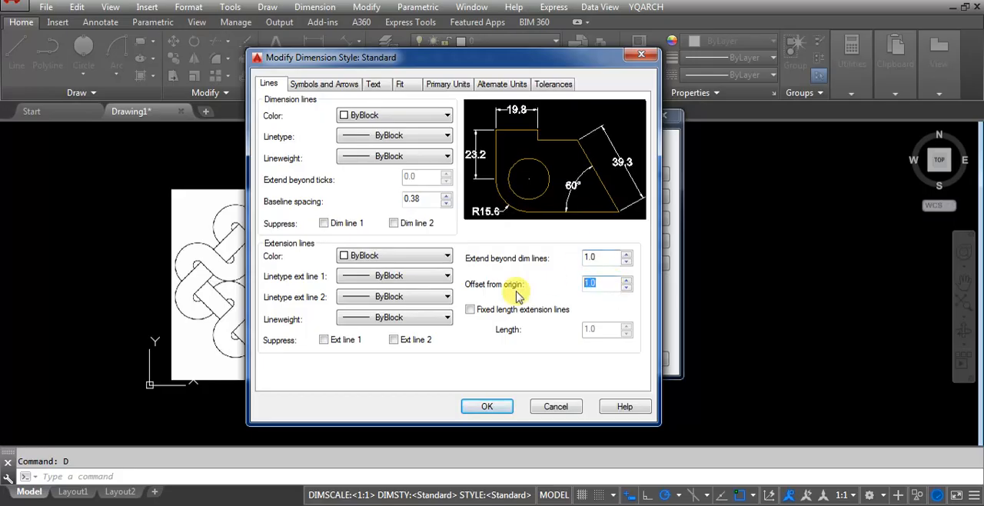
{"action": "type", "text": "1.5"}
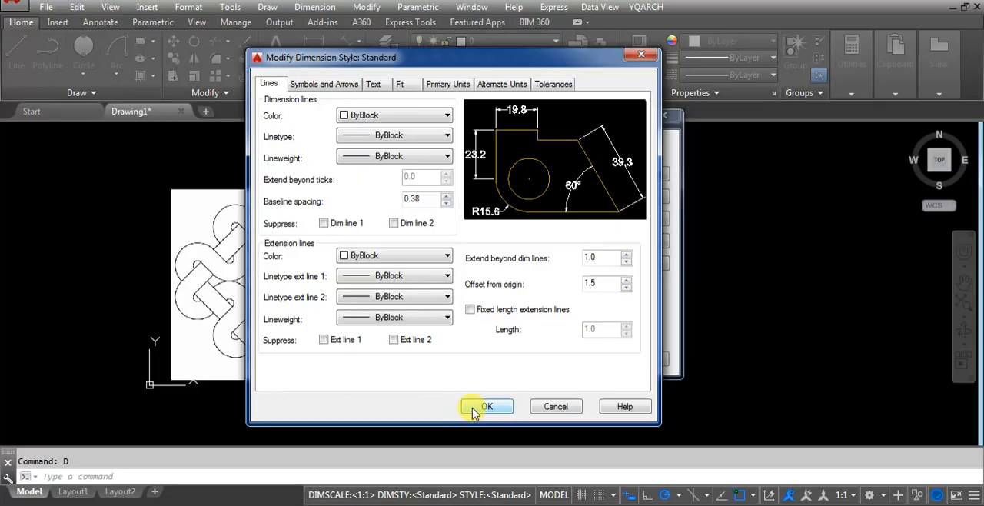
{"action": "left_click", "coordinate": [474, 407]}
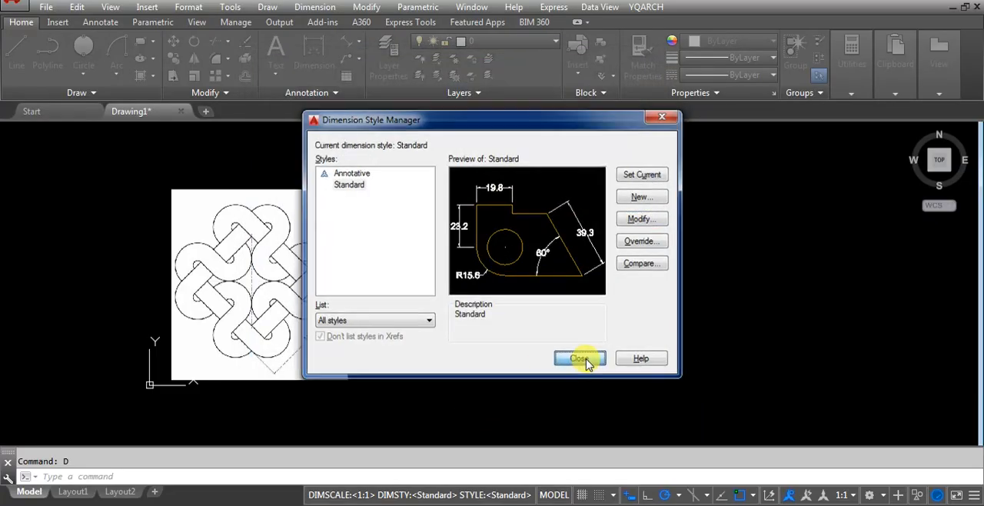
{"action": "left_click", "coordinate": [577, 358]}
Examine the arc radii and the overall length dimension on the reference knot drawing.
{"action": "scroll", "coordinate": [553, 331], "scroll_direction": "up", "scroll_amount": 2}
{"action": "scroll", "coordinate": [529, 305], "scroll_direction": "down", "scroll_amount": 2}
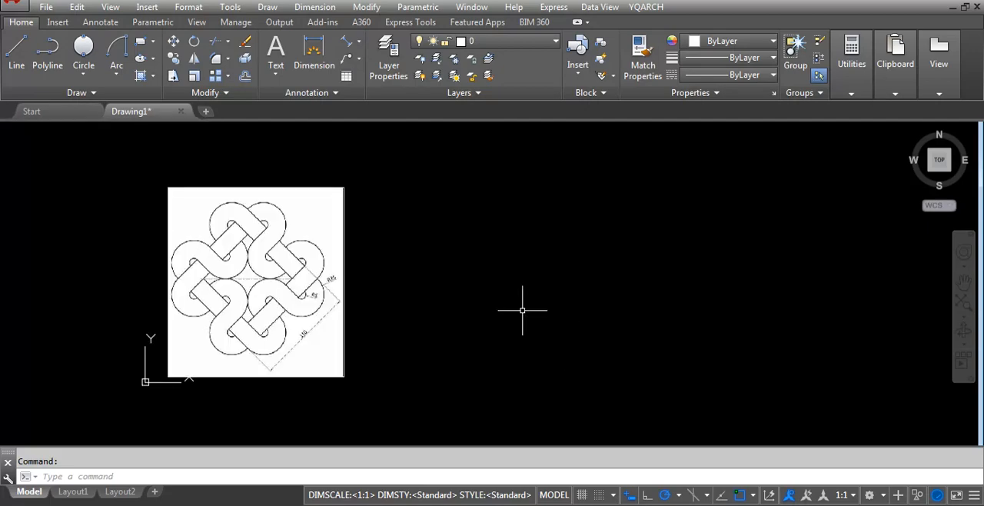
{"action": "scroll", "coordinate": [508, 311], "scroll_direction": "up", "scroll_amount": 2}
{"action": "scroll", "coordinate": [487, 316], "scroll_direction": "down", "scroll_amount": 2}
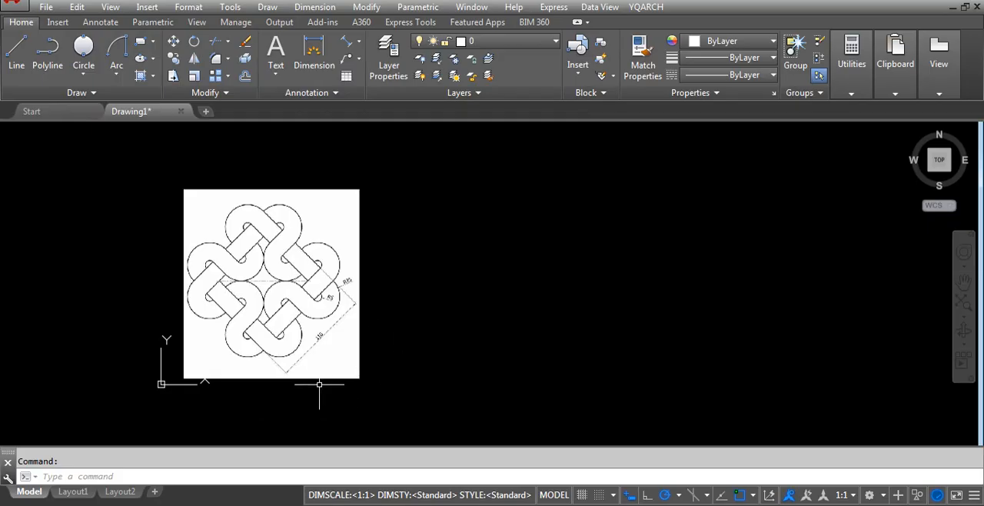
{"action": "scroll", "coordinate": [309, 357], "scroll_direction": "up", "scroll_amount": 4}
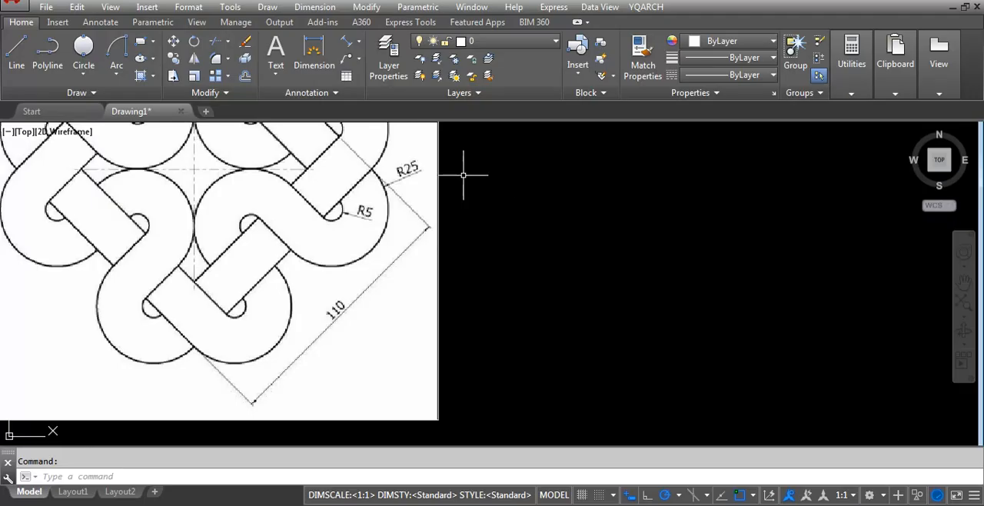
{"action": "scroll", "coordinate": [335, 365], "scroll_direction": "down", "scroll_amount": 2}
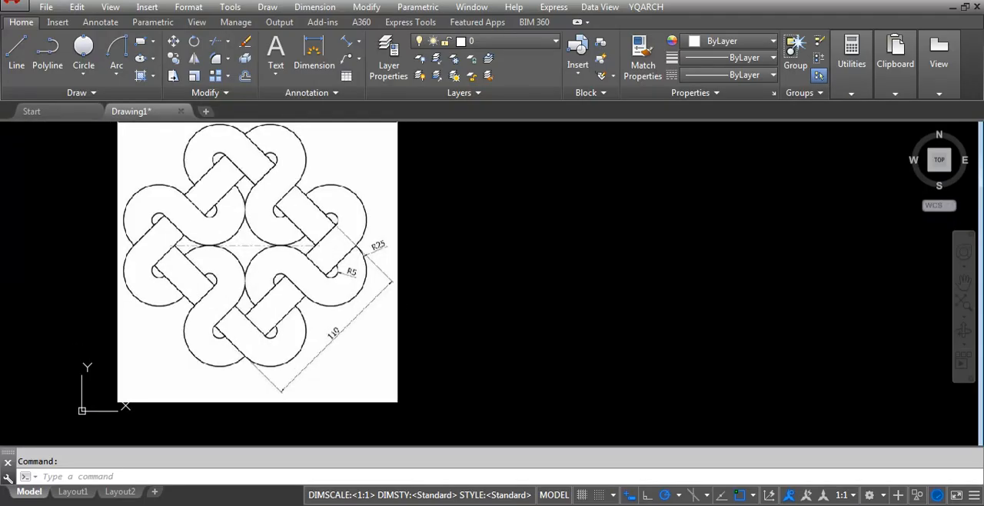
{"action": "scroll", "coordinate": [196, 183], "scroll_direction": "up", "scroll_amount": 3}
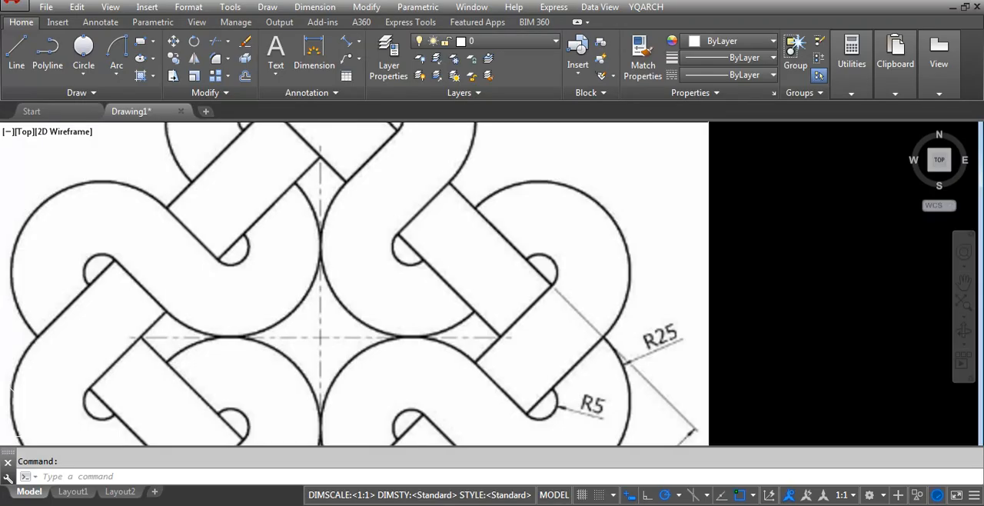
Begin a line in the empty space beside the reference image and enable polar tracking at 45-degree increments.
{"action": "scroll", "coordinate": [246, 225], "scroll_direction": "down", "scroll_amount": 3}
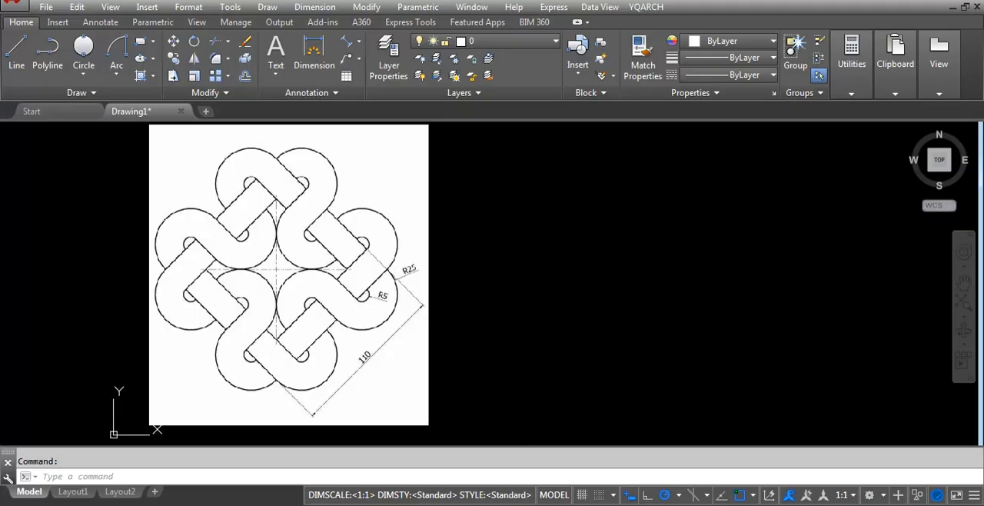
{"action": "scroll", "coordinate": [267, 444], "scroll_direction": "down", "scroll_amount": 2}
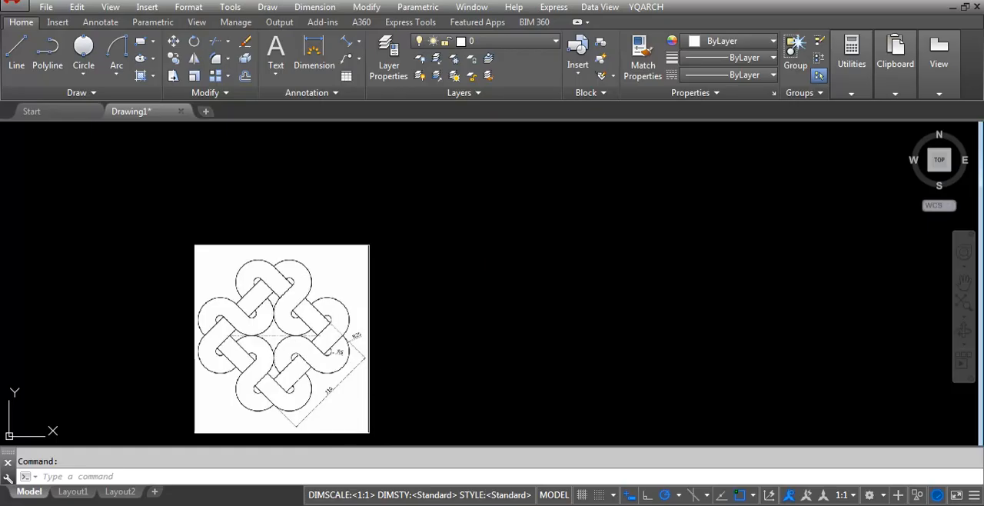
{"action": "scroll", "coordinate": [431, 418], "scroll_direction": "up", "scroll_amount": 2}
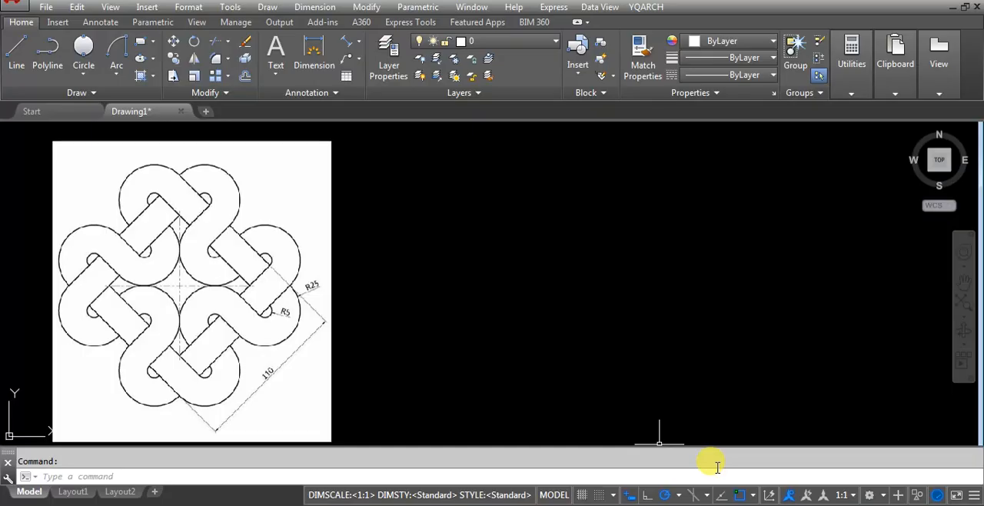
{"action": "left_click", "coordinate": [650, 496]}
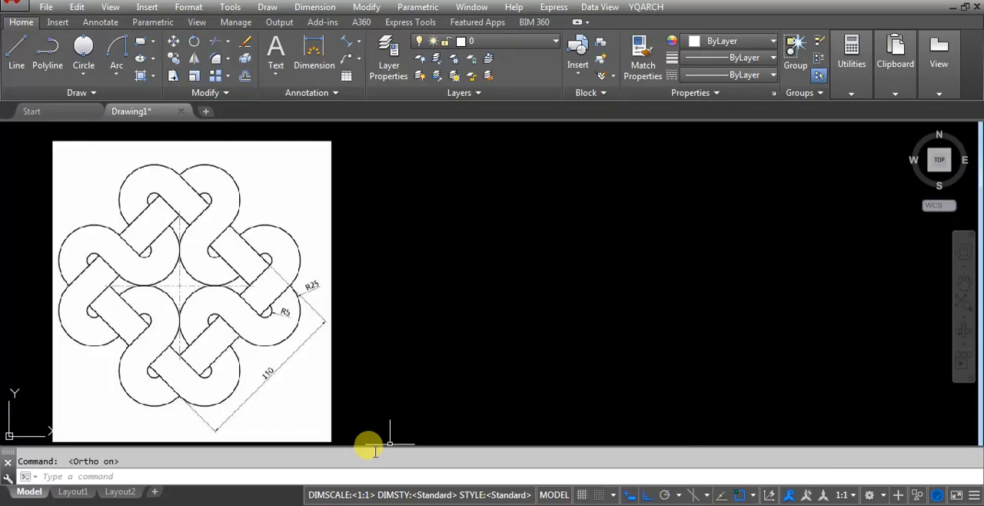
{"action": "type", "text": "l"}
{"action": "key", "text": "Return"}
{"action": "left_click", "coordinate": [528, 365]}
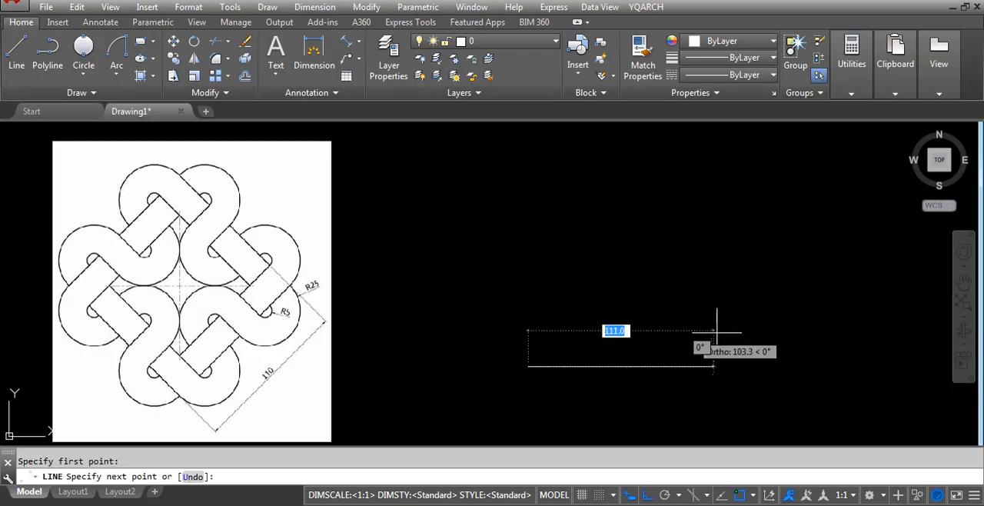
{"action": "left_click", "coordinate": [665, 494]}
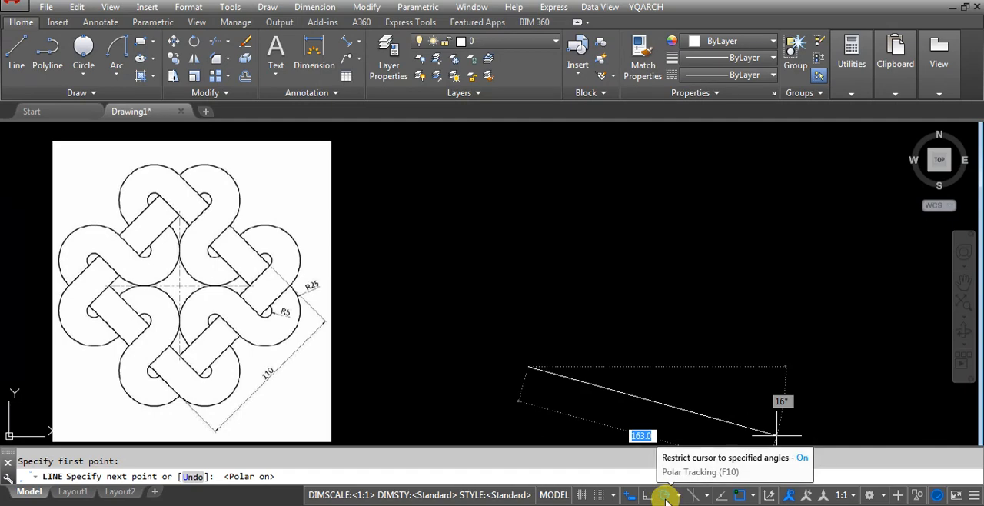
{"action": "left_click", "coordinate": [644, 497]}
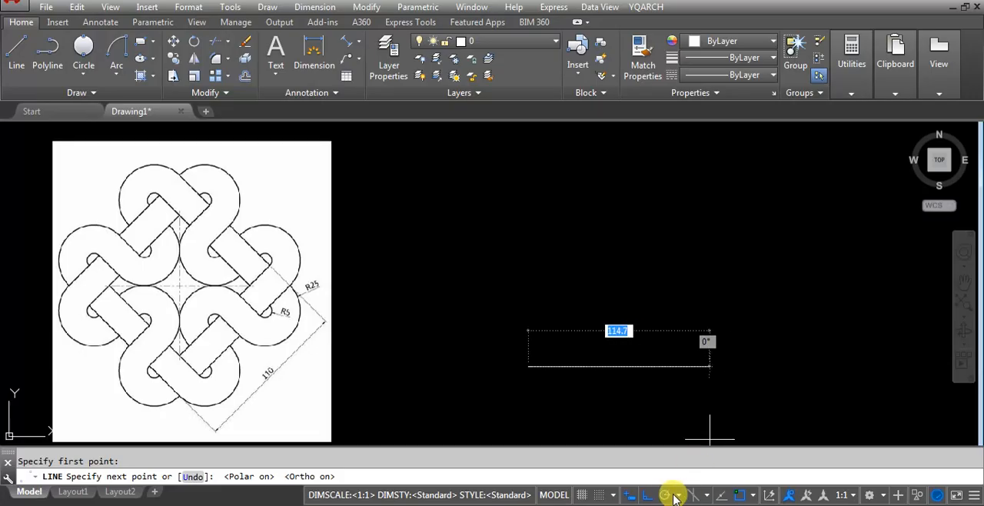
{"action": "left_click", "coordinate": [670, 494]}
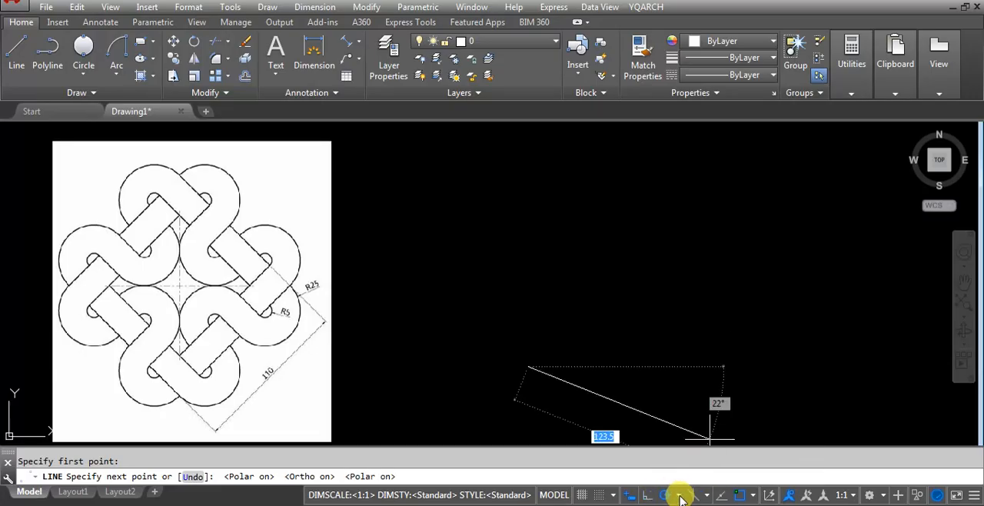
{"action": "left_click", "coordinate": [679, 495]}
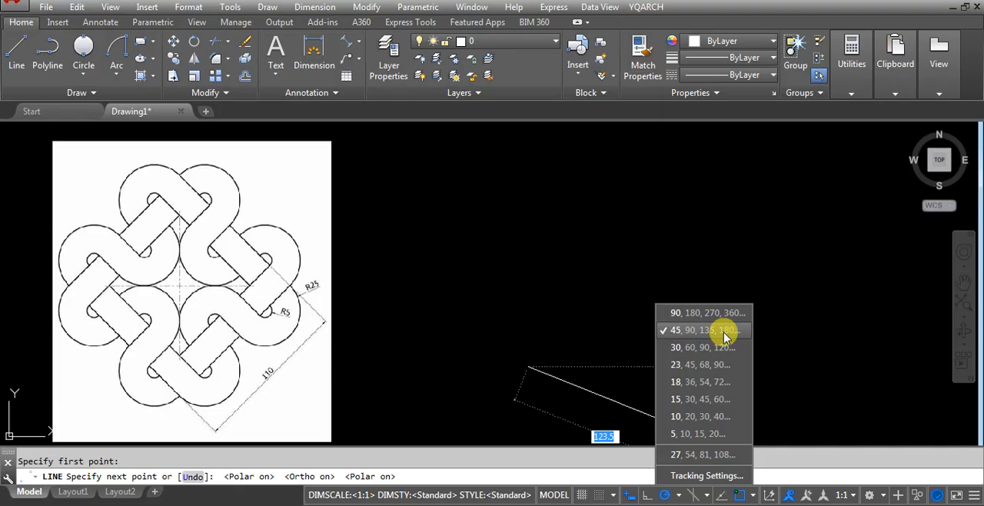
{"action": "left_click", "coordinate": [684, 331]}
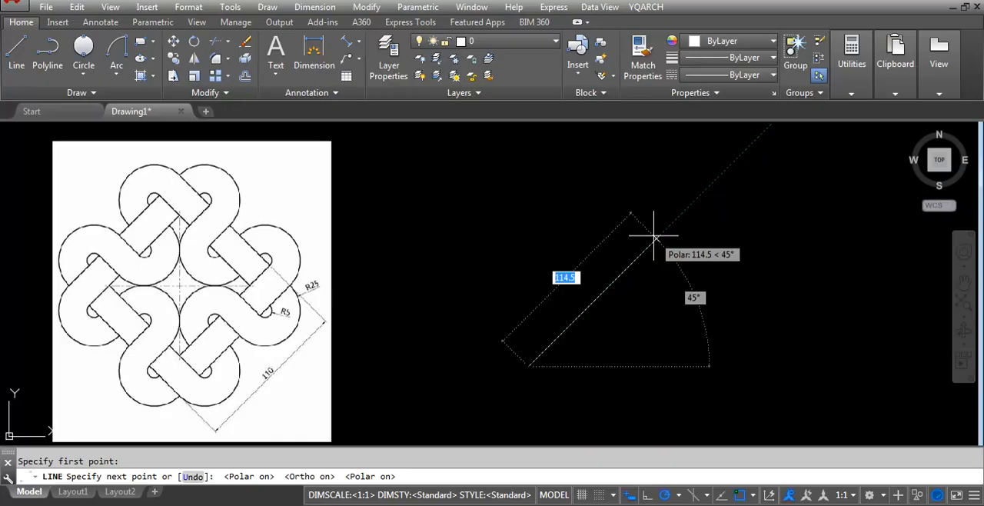
Draw the line 110 long, running upward to the right at 45 degrees.
{"action": "type", "text": "110"}
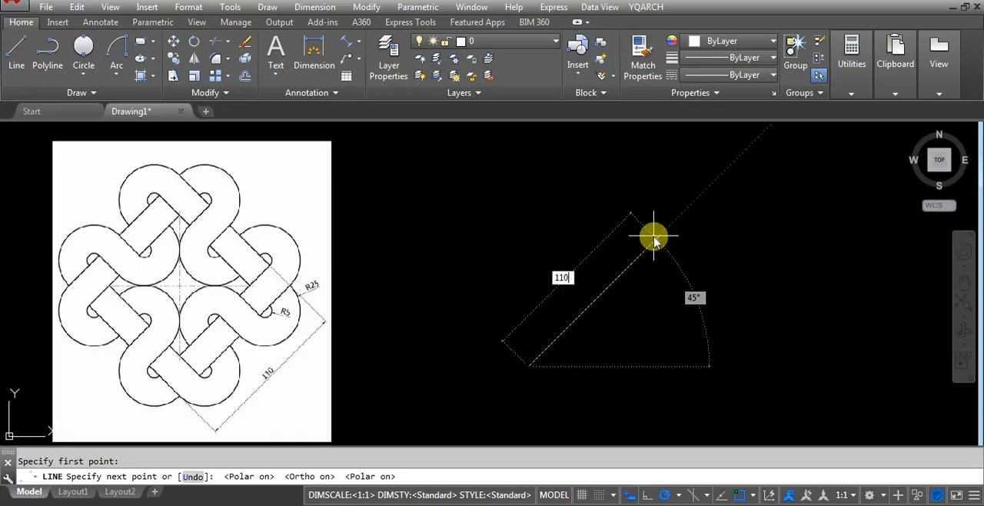
{"action": "key", "text": "Return"}
{"action": "key", "text": "Return"}
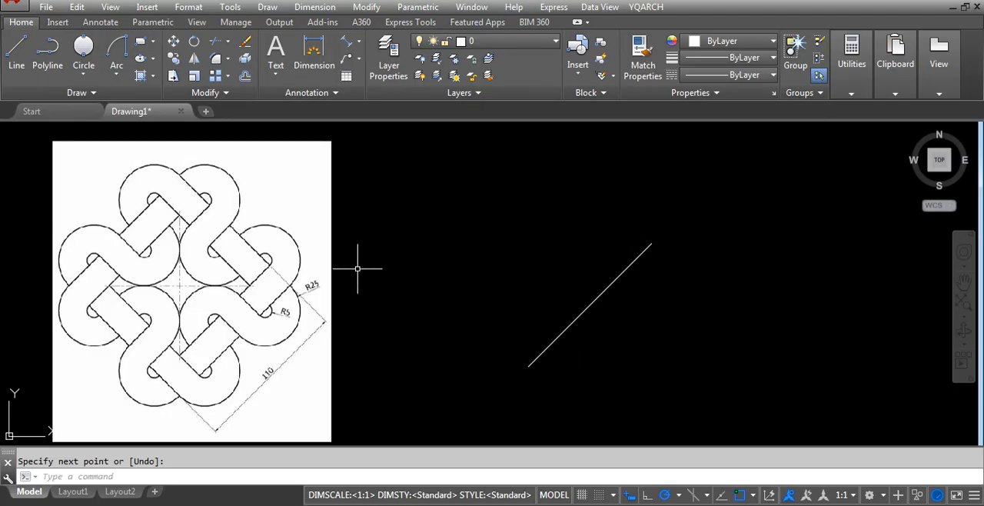
Move the diagonal line by its lower endpoint horizontally farther away from the reference image.
{"action": "scroll", "coordinate": [523, 275], "scroll_direction": "down", "scroll_amount": 2}
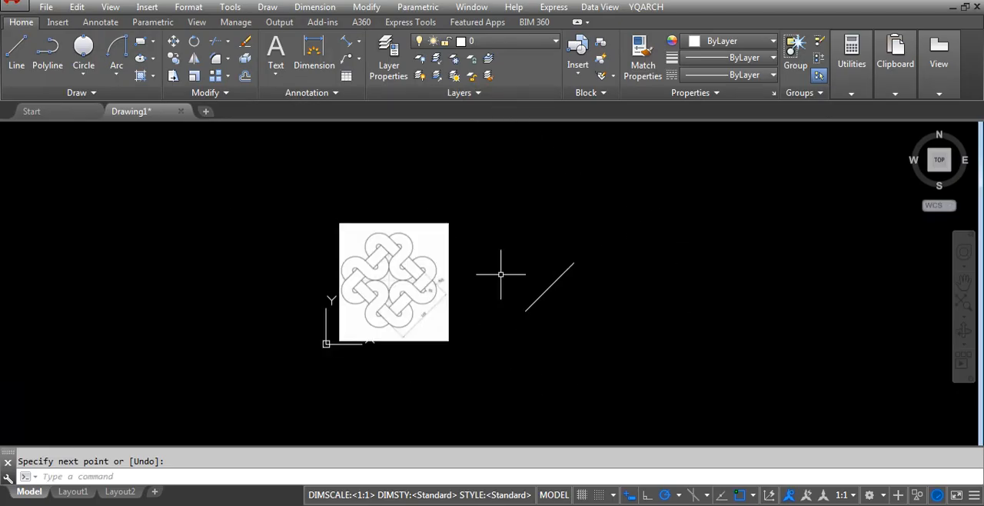
{"action": "scroll", "coordinate": [569, 294], "scroll_direction": "up", "scroll_amount": 1}
{"action": "type", "text": "m"}
{"action": "key", "text": "space"}
{"action": "left_click", "coordinate": [588, 301]}
{"action": "left_click", "coordinate": [396, 252]}
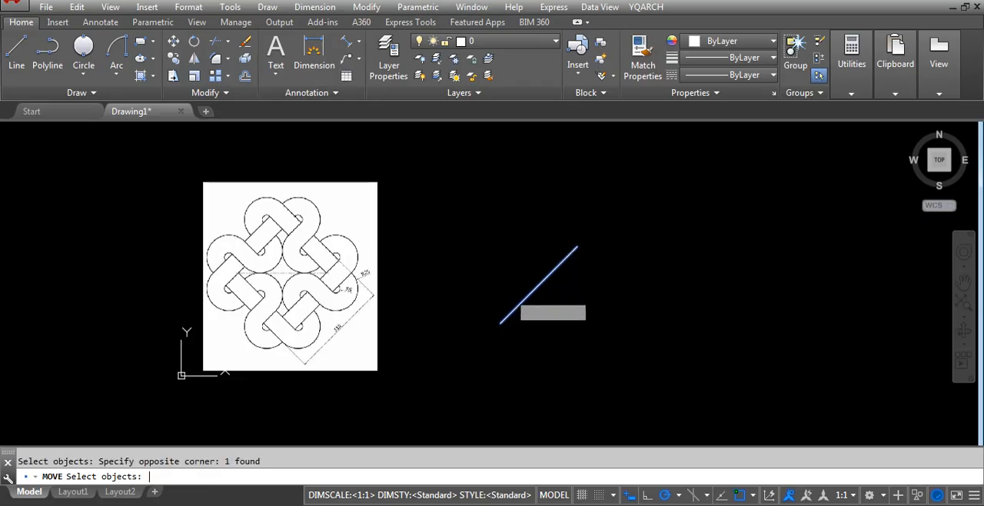
{"action": "key", "text": "space"}
{"action": "left_click", "coordinate": [501, 323]}
{"action": "scroll", "coordinate": [669, 305], "scroll_direction": "up", "scroll_amount": 1}
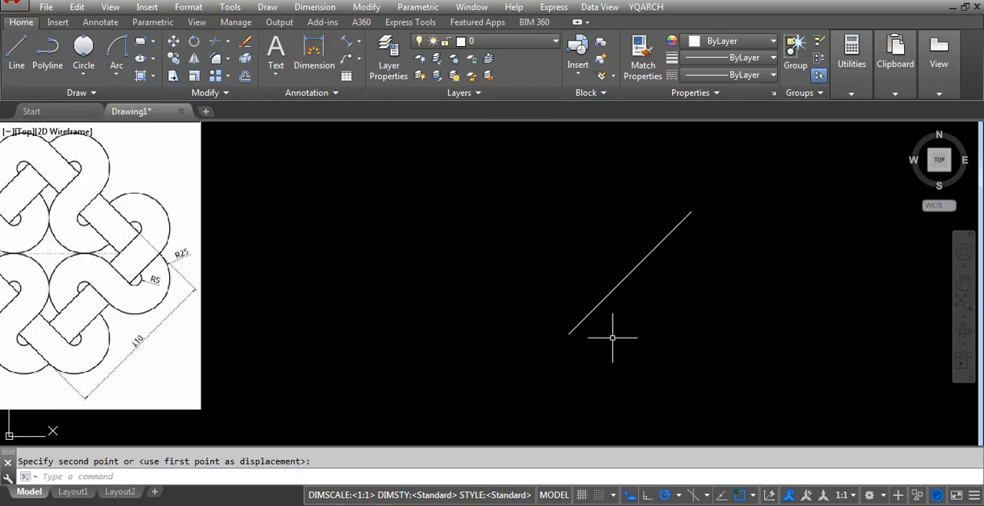
{"action": "scroll", "coordinate": [576, 364], "scroll_direction": "down", "scroll_amount": 2}
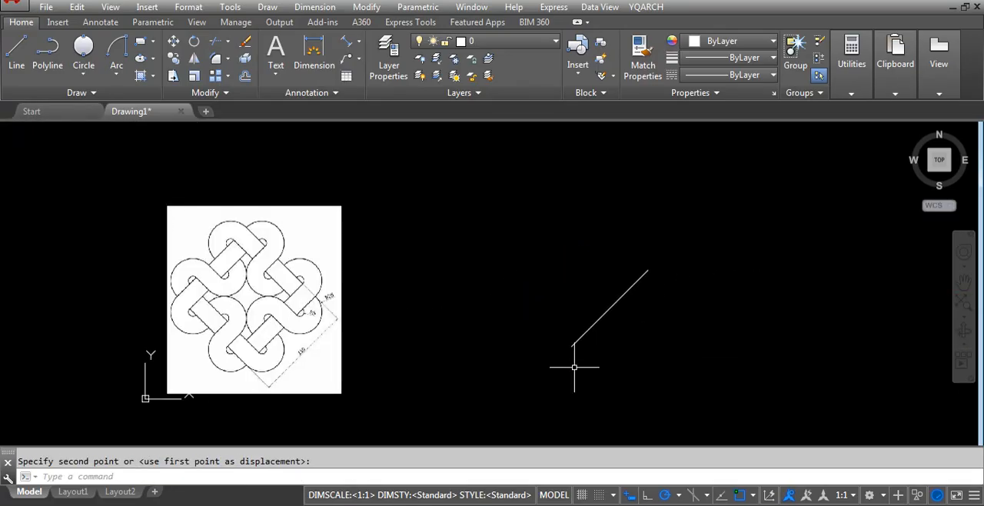
Mirror the diagonal line about a vertical axis through its lower endpoint, keeping the original, to form a V.
{"action": "type", "text": "MI"}
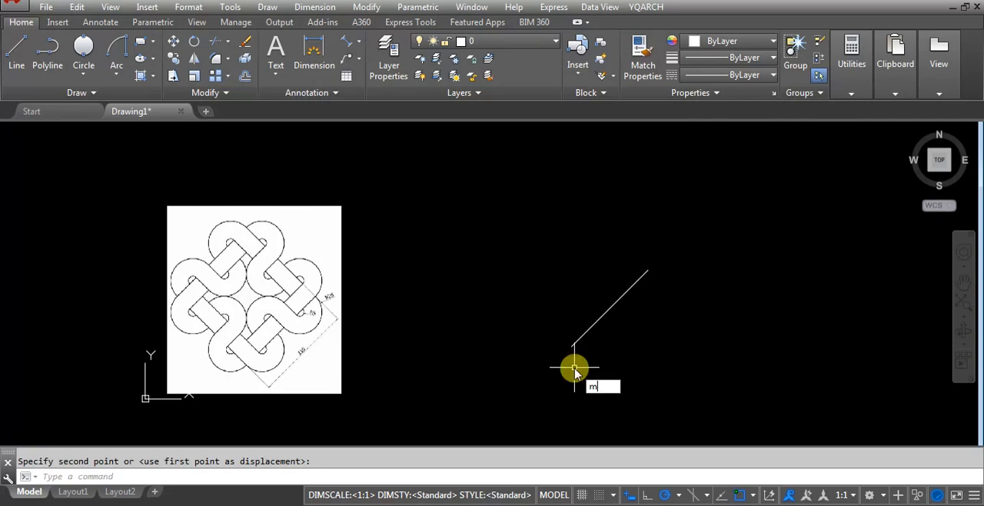
{"action": "key", "text": "Escape"}
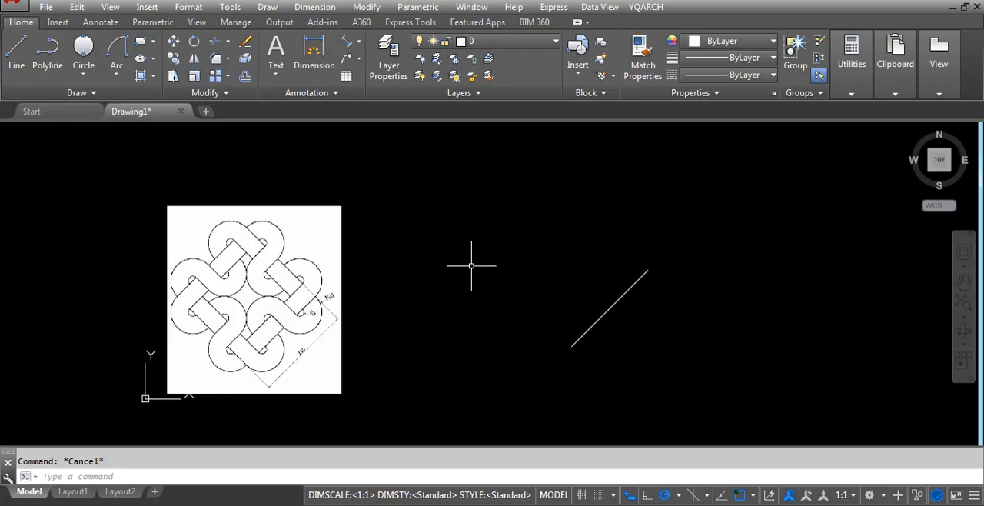
{"action": "type", "text": "mi"}
{"action": "key", "text": "Return"}
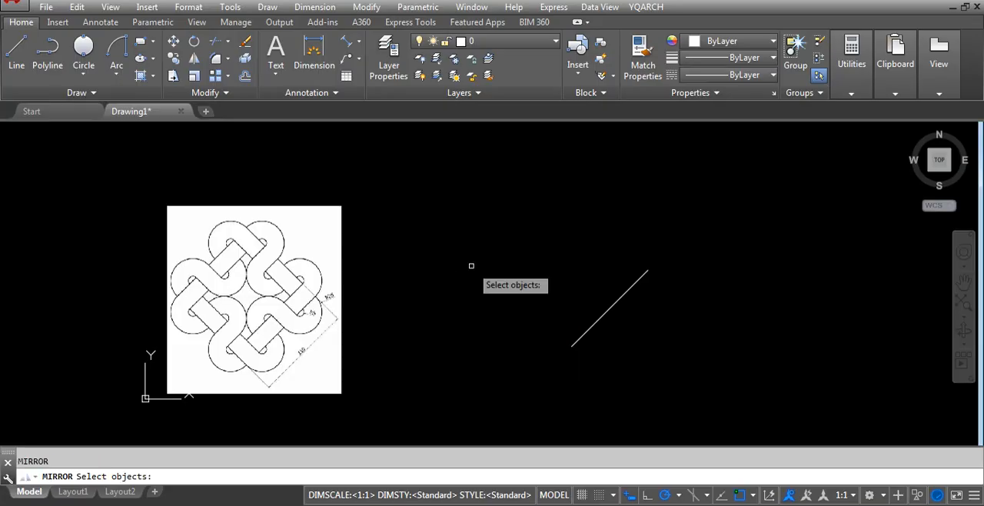
{"action": "left_click", "coordinate": [664, 261]}
{"action": "left_click", "coordinate": [597, 296]}
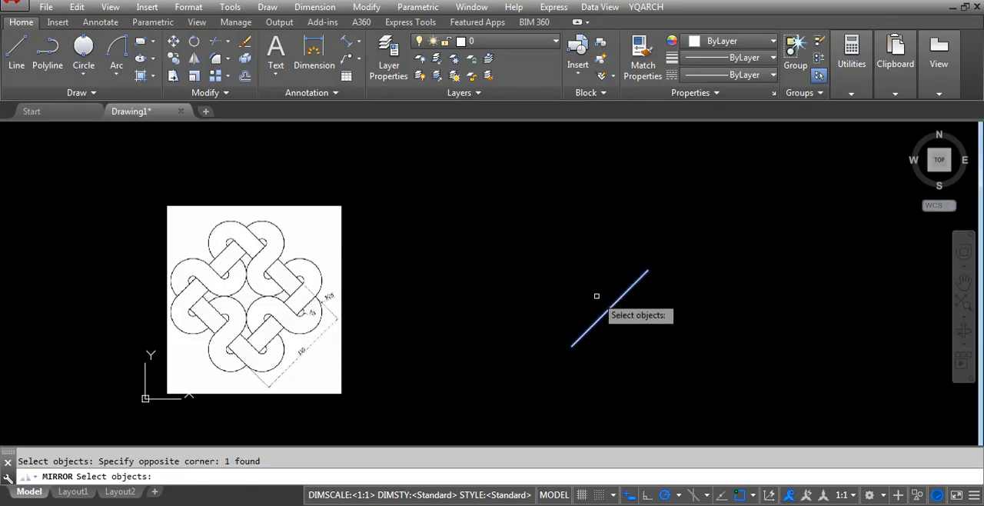
{"action": "key", "text": "Return"}
{"action": "left_click", "coordinate": [573, 338]}
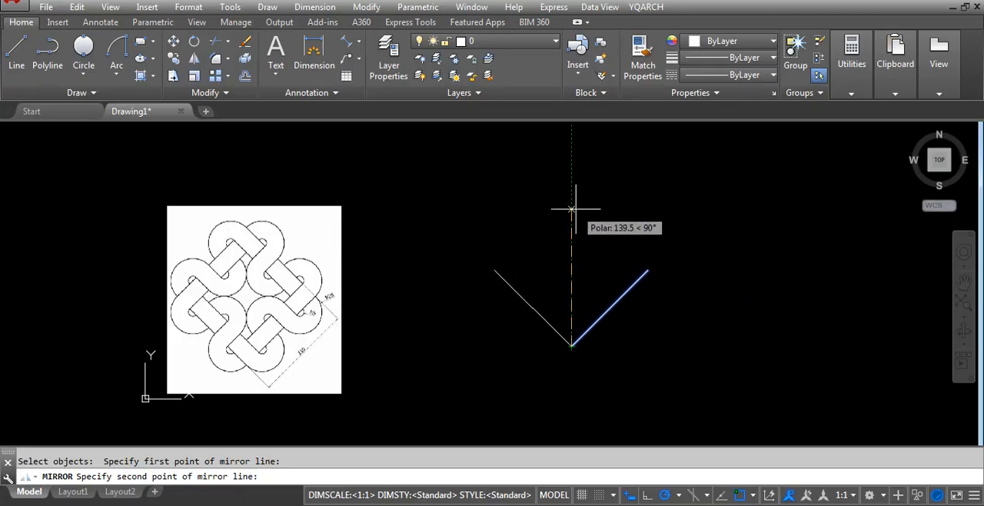
{"action": "left_click", "coordinate": [646, 496]}
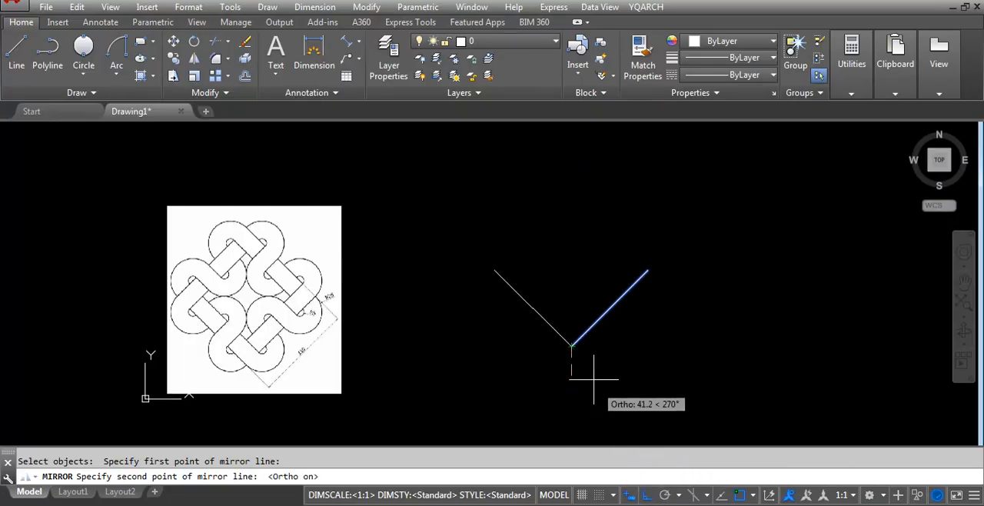
{"action": "left_click", "coordinate": [552, 198]}
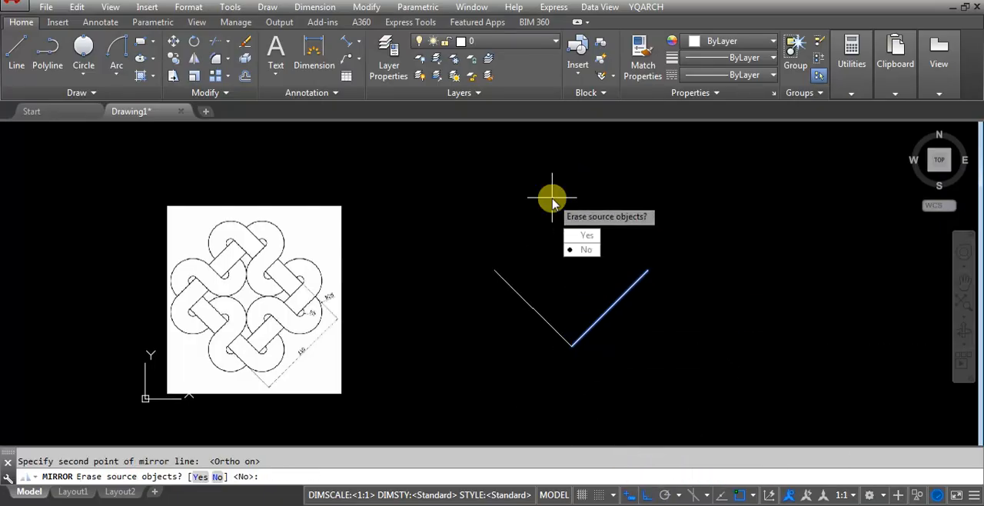
{"action": "key", "text": "Return"}
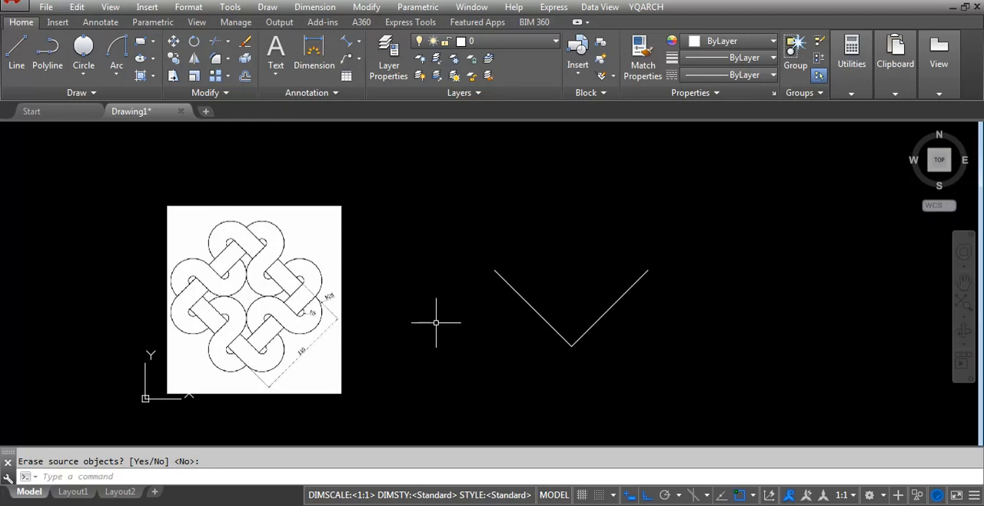
Mirror both lines of the V about the horizontal axis through their upper endpoints, keeping the originals, to form a diamond.
{"action": "left_click", "coordinate": [634, 394]}
{"action": "left_click", "coordinate": [504, 314]}
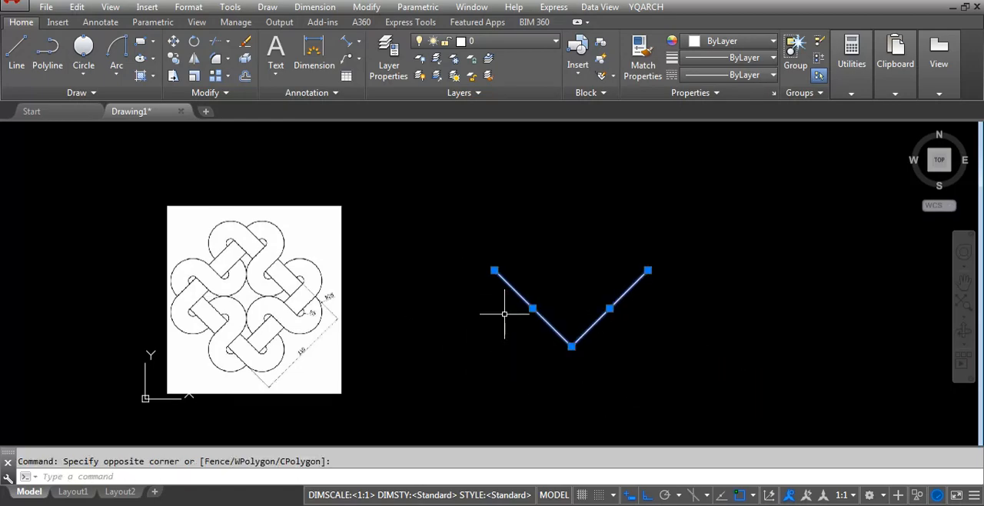
{"action": "type", "text": "MI"}
{"action": "key", "text": "Return"}
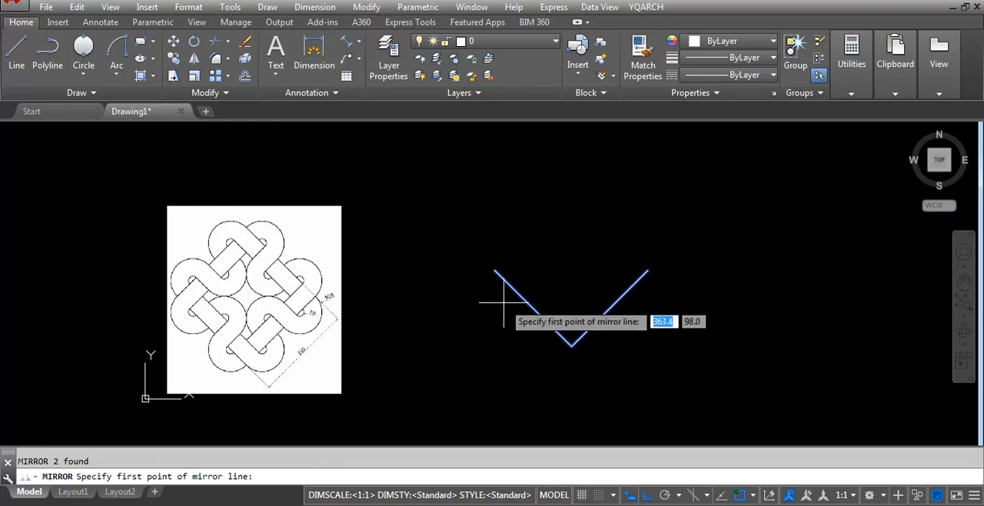
{"action": "left_click", "coordinate": [495, 270]}
{"action": "left_click", "coordinate": [673, 269]}
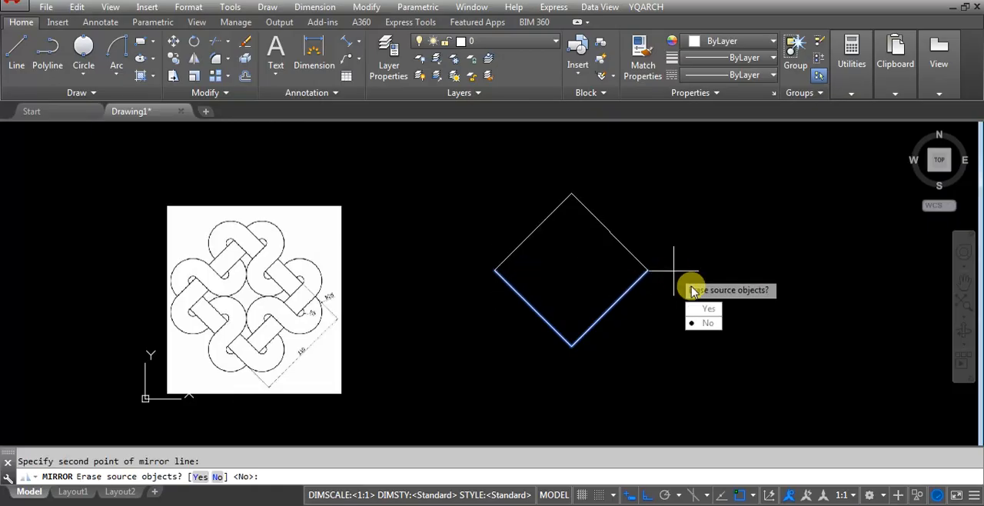
{"action": "key", "text": "Return"}
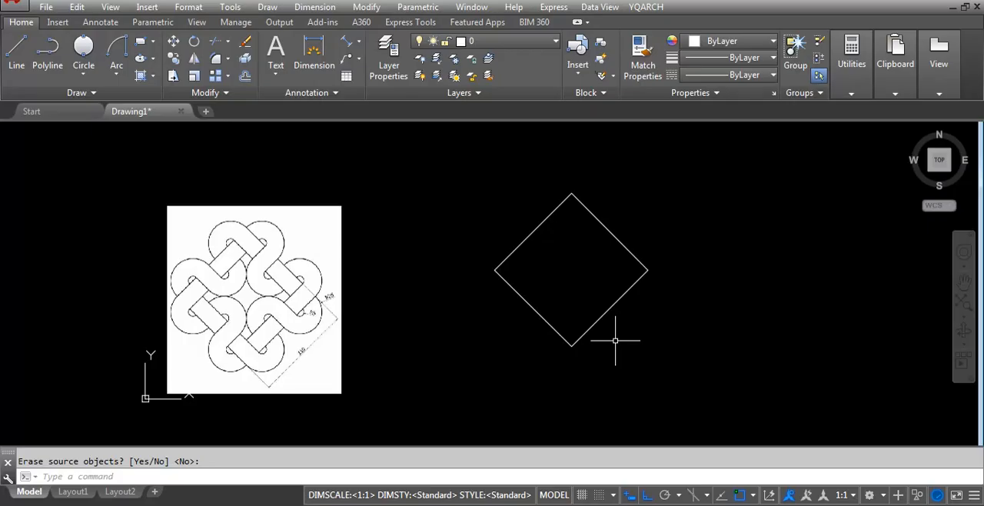
Draw a 110 by 110 square in the empty space on the diamond's far side from the reference image.
{"action": "scroll", "coordinate": [342, 319], "scroll_direction": "down", "scroll_amount": 2}
{"action": "scroll", "coordinate": [597, 354], "scroll_direction": "up", "scroll_amount": 2}
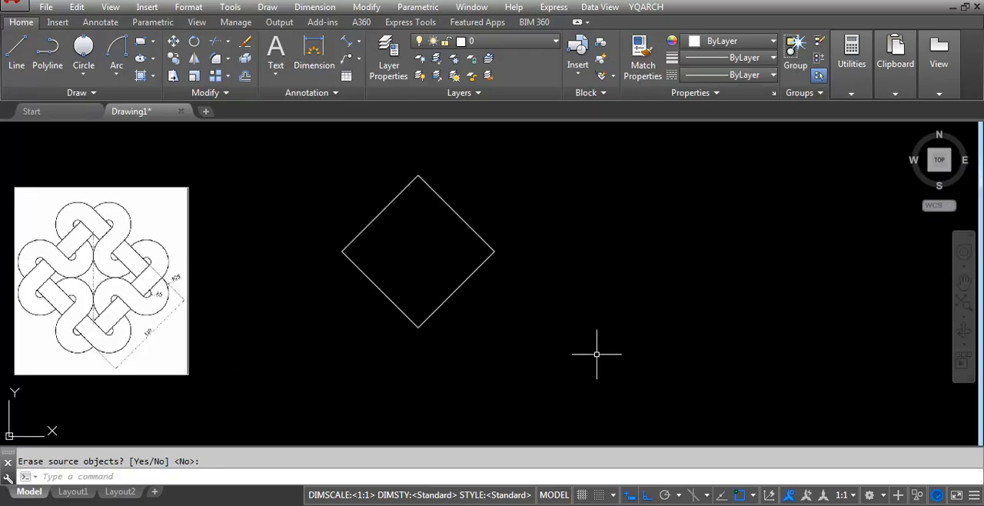
{"action": "type", "text": "REC"}
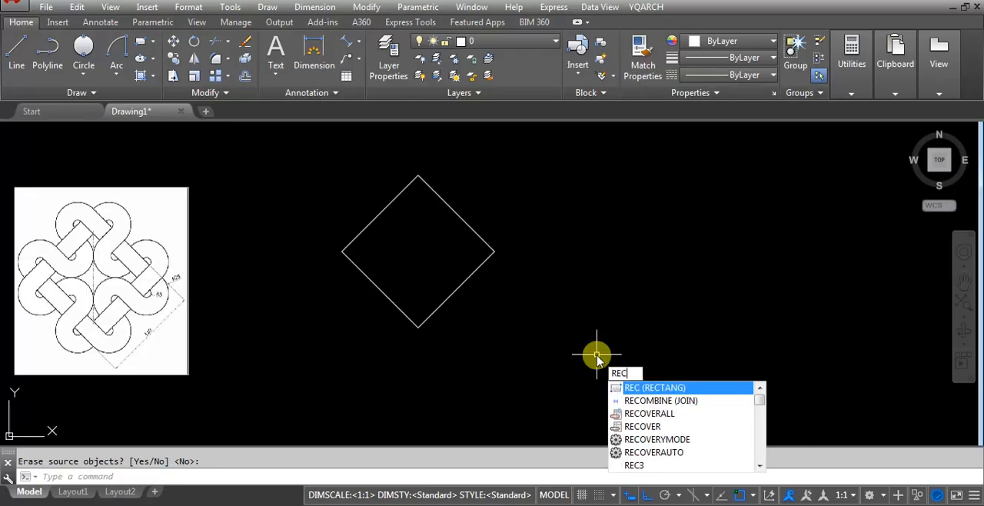
{"action": "key", "text": "Return"}
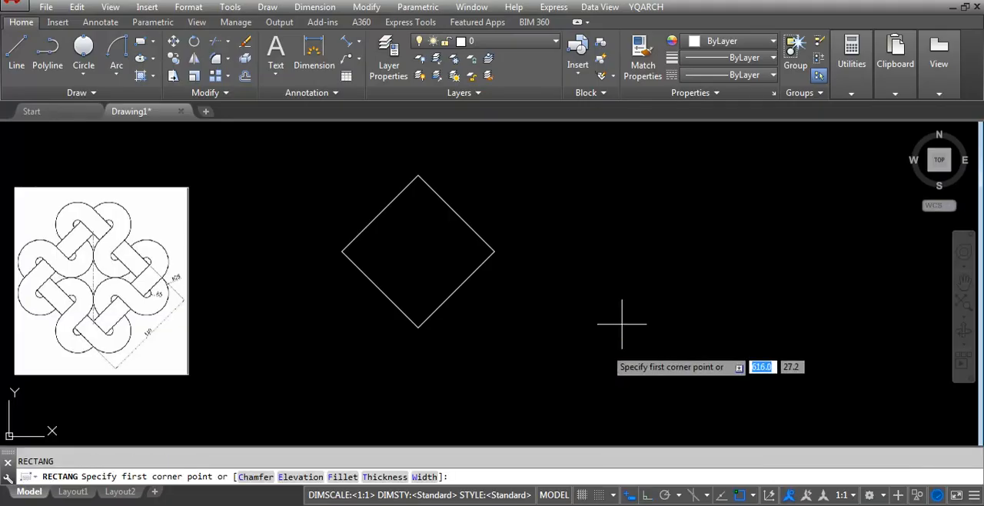
{"action": "left_click", "coordinate": [634, 216]}
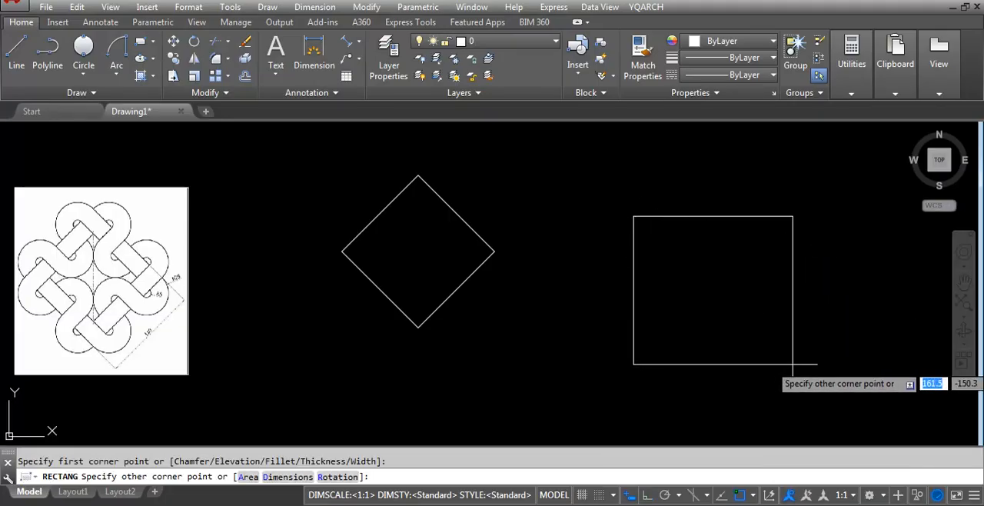
{"action": "type", "text": "d"}
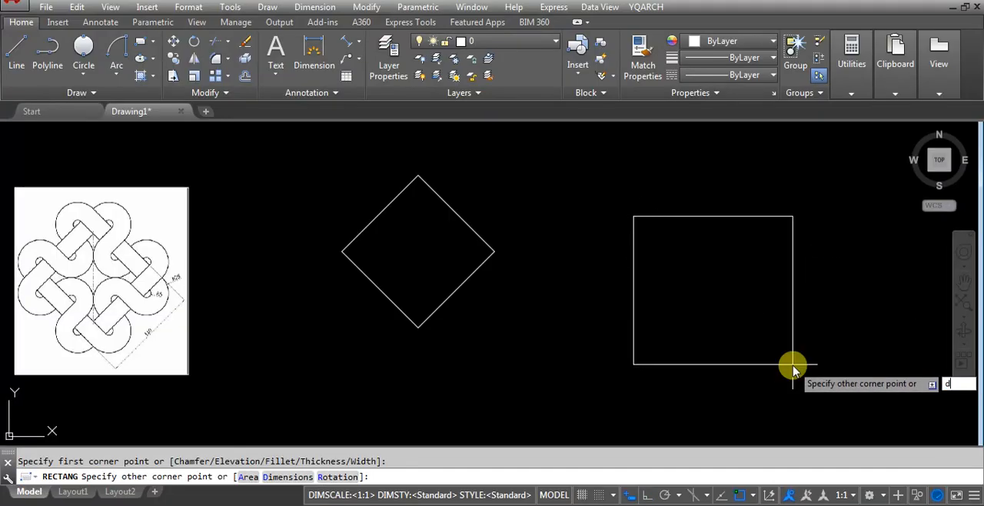
{"action": "key", "text": "Return"}
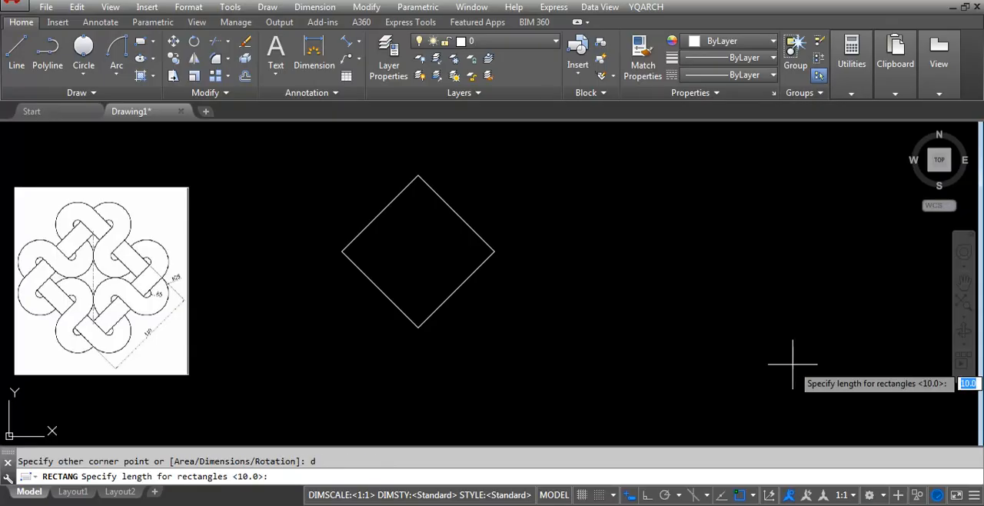
{"action": "type", "text": "110"}
{"action": "key", "text": "Return"}
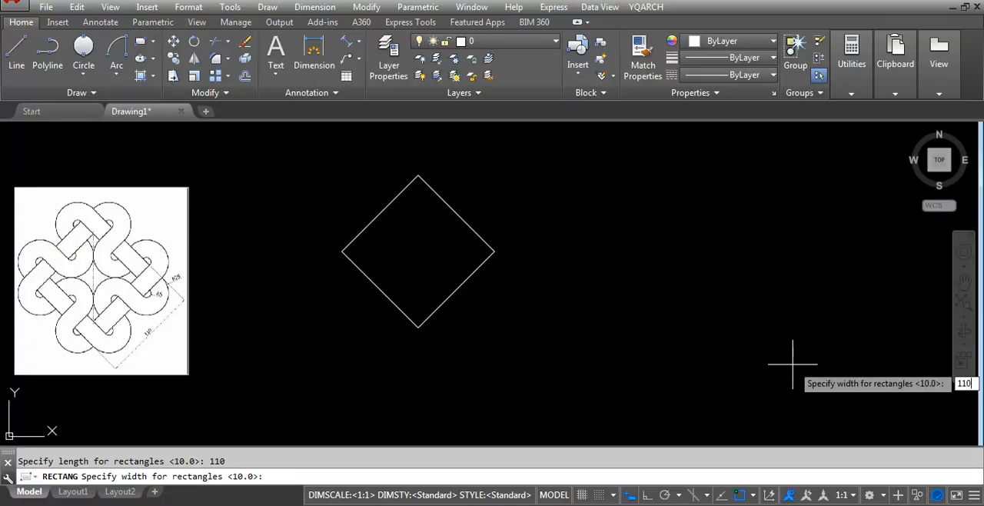
{"action": "key", "text": "Return"}
{"action": "left_click", "coordinate": [707, 310]}
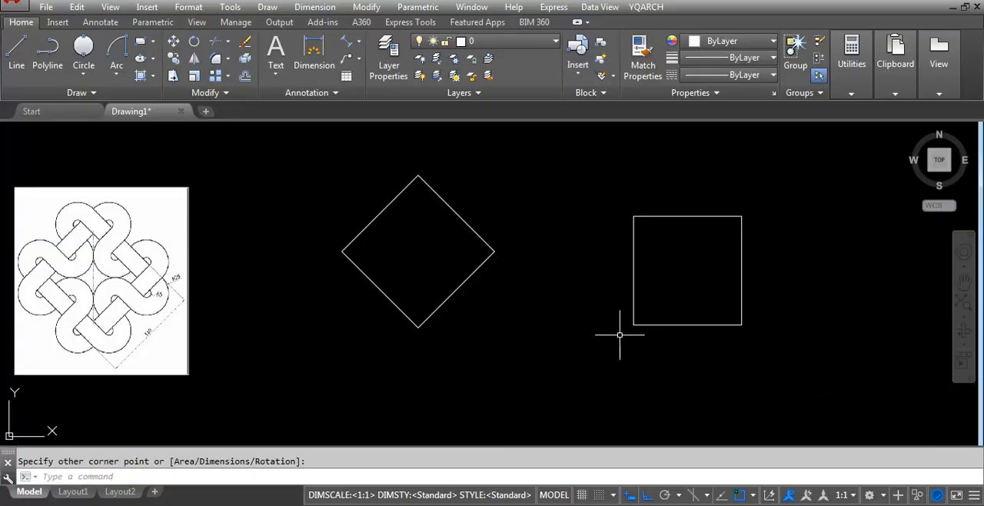
Rotate the new square about its lower-right corner by reference, turning the diagonal through that corner vertical, with Ortho off and polar tracking on.
{"action": "left_click", "coordinate": [773, 279]}
{"action": "left_click", "coordinate": [681, 357]}
{"action": "type", "text": "ro"}
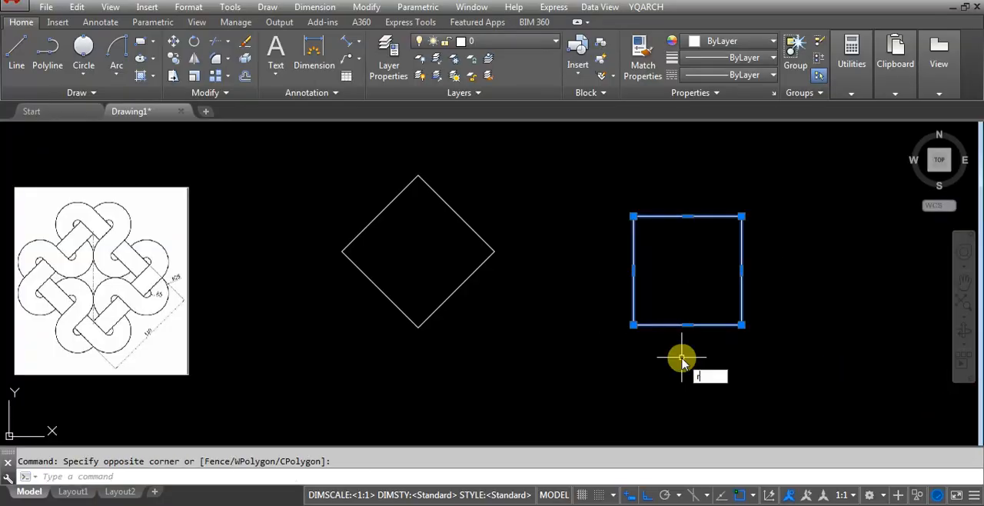
{"action": "key", "text": "Return"}
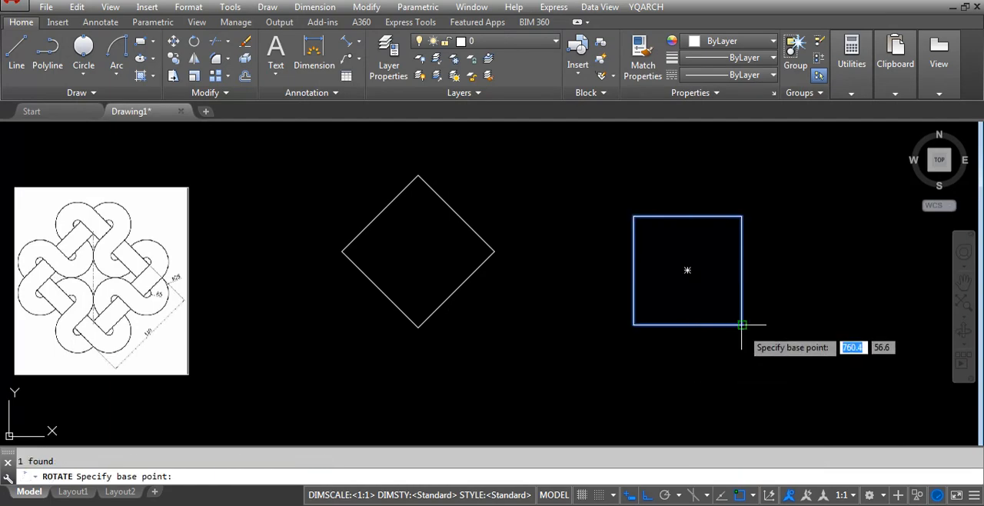
{"action": "left_click", "coordinate": [742, 325]}
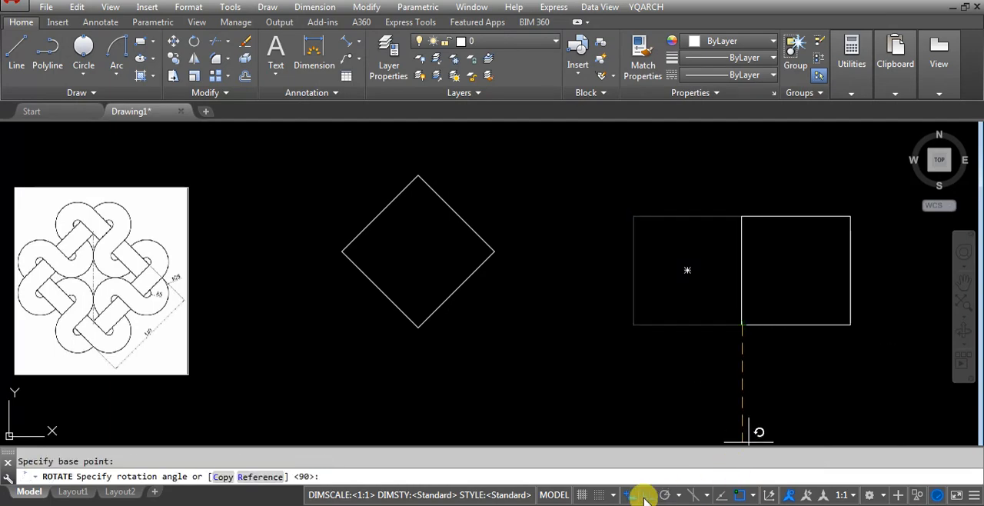
{"action": "left_click", "coordinate": [660, 495]}
{"action": "left_click", "coordinate": [662, 495]}
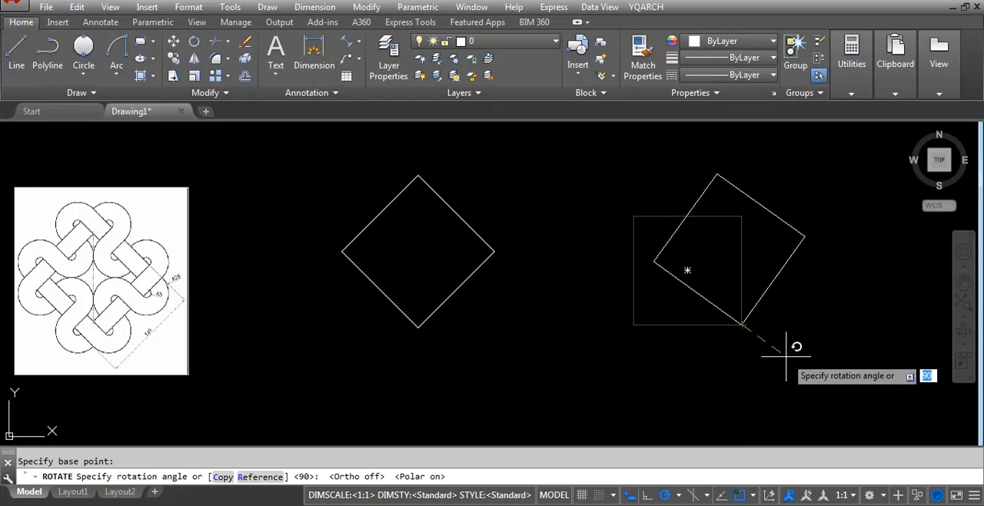
{"action": "left_click", "coordinate": [262, 476]}
{"action": "left_click", "coordinate": [741, 324]}
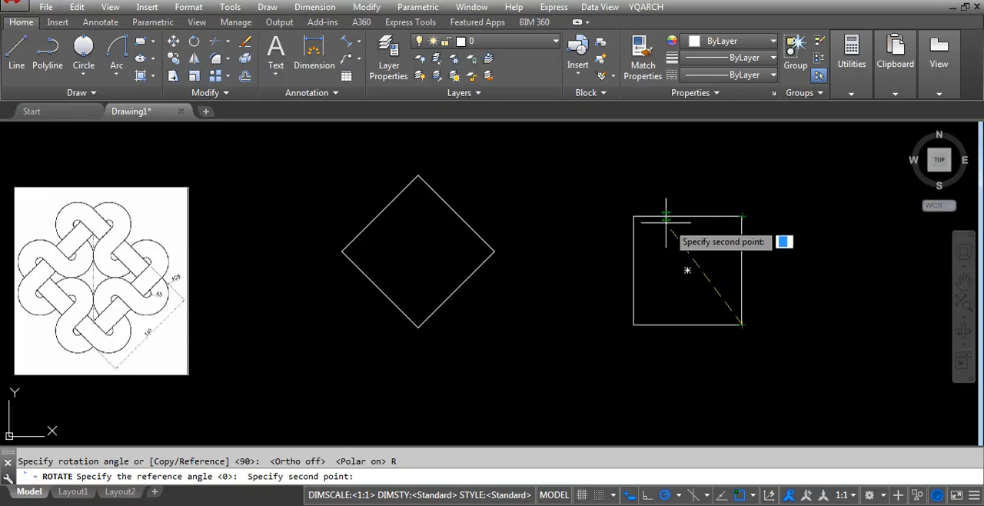
{"action": "left_click", "coordinate": [633, 216]}
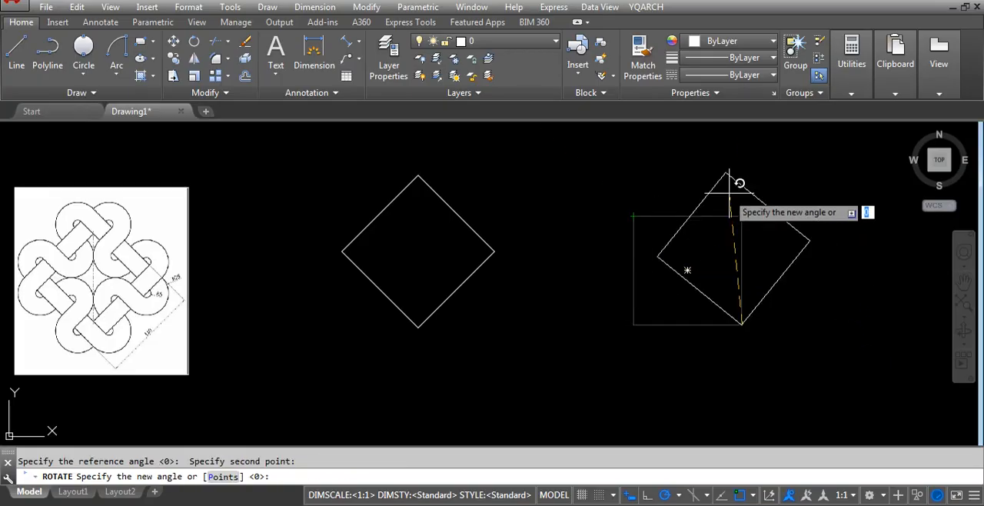
{"action": "left_click", "coordinate": [731, 154]}
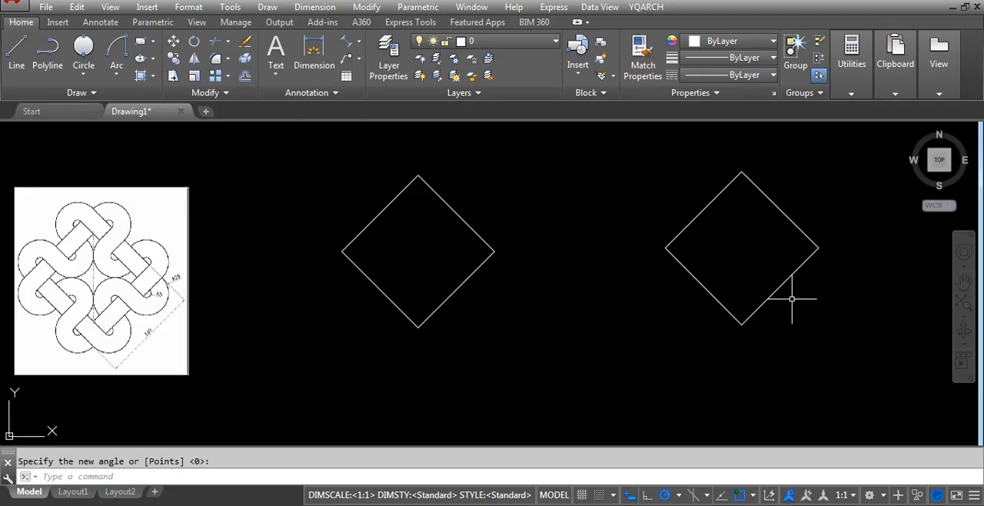
Draw a 110 by 110 rectangle rotated 45 degrees, with its lowest corner below and between the two diamonds.
{"action": "type", "text": "rec"}
{"action": "key", "text": "Return"}
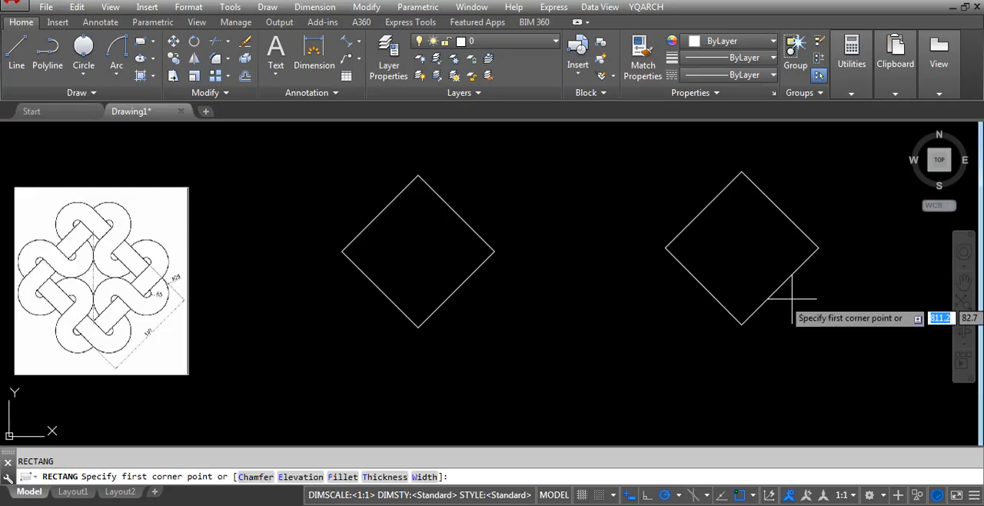
{"action": "left_click", "coordinate": [575, 400]}
{"action": "type", "text": "d"}
{"action": "key", "text": "Return"}
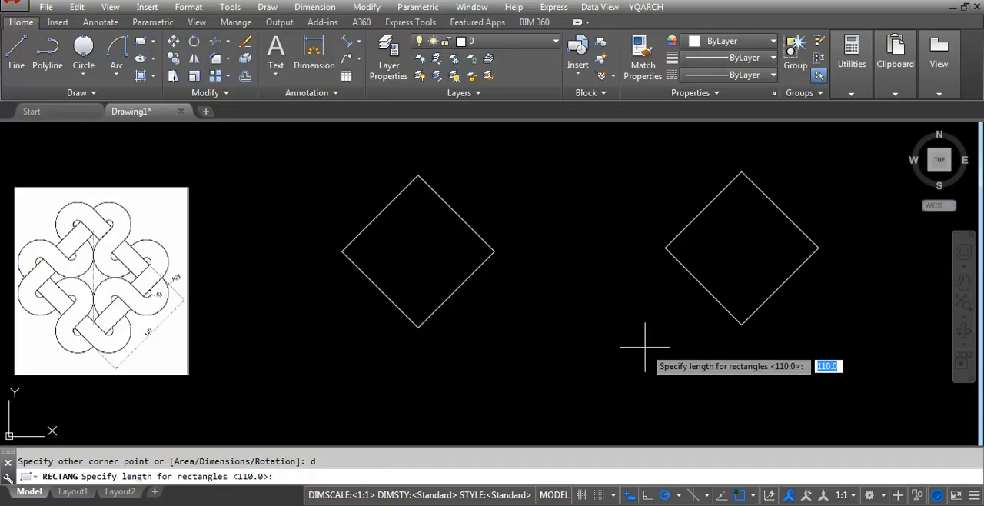
{"action": "key", "text": "Return"}
{"action": "key", "text": "Return"}
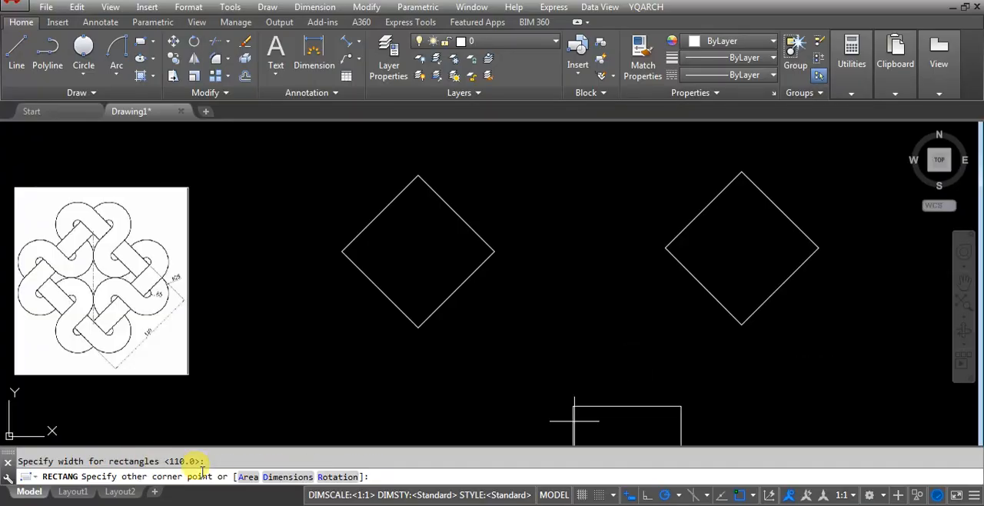
{"action": "left_click", "coordinate": [331, 477]}
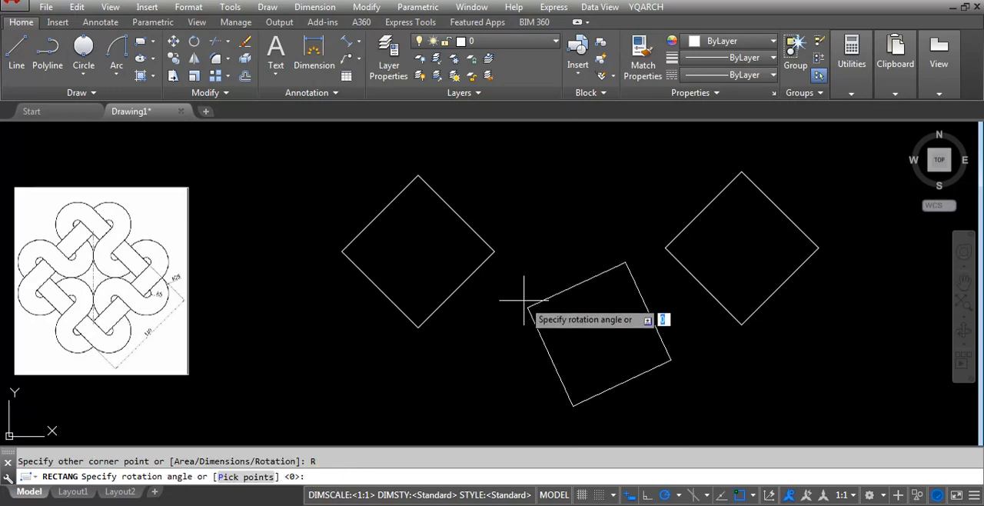
{"action": "type", "text": "45"}
{"action": "key", "text": "Return"}
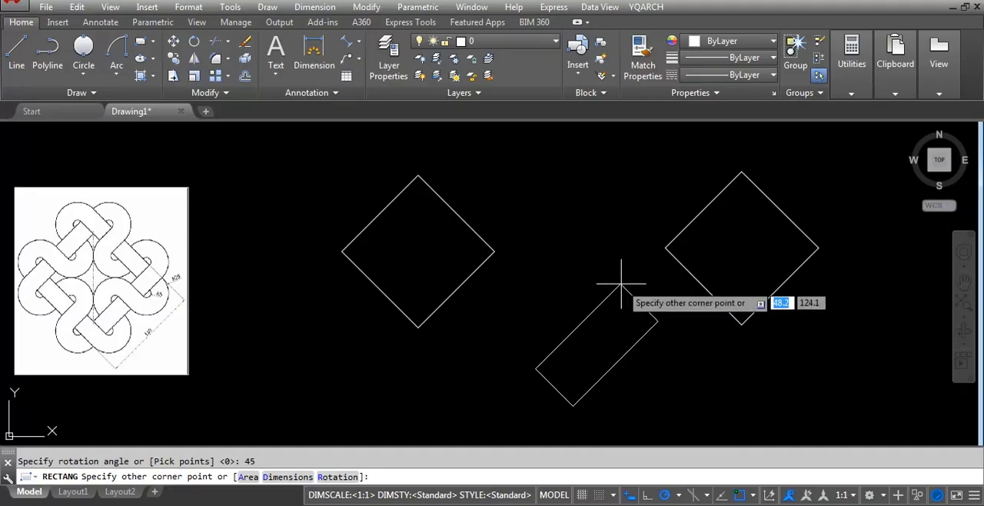
{"action": "type", "text": "d"}
{"action": "key", "text": "Return"}
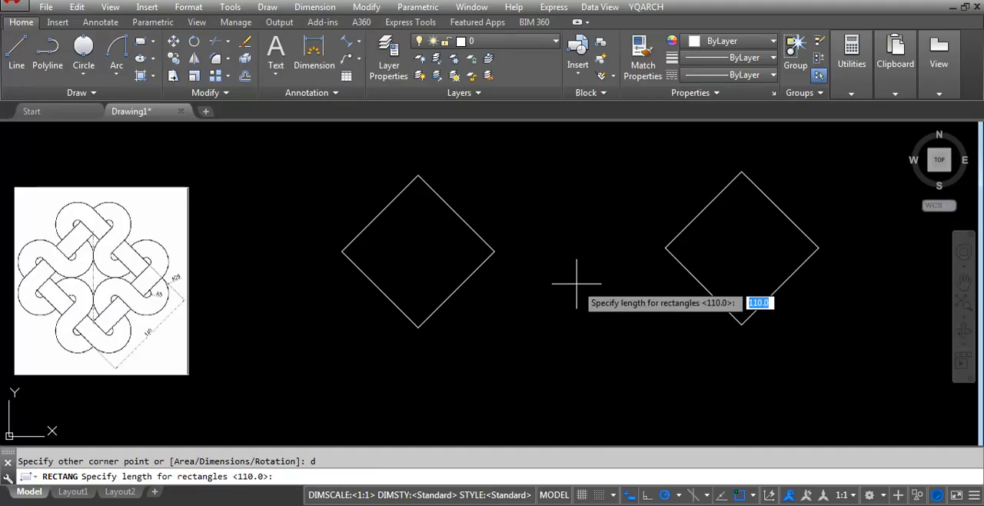
{"action": "type", "text": "110"}
{"action": "key", "text": "Return"}
{"action": "type", "text": "110"}
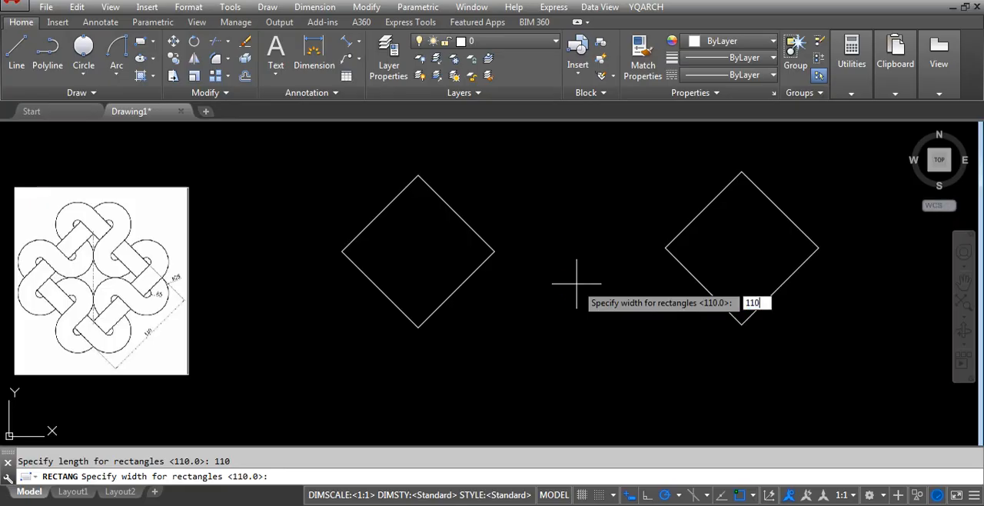
{"action": "key", "text": "Return"}
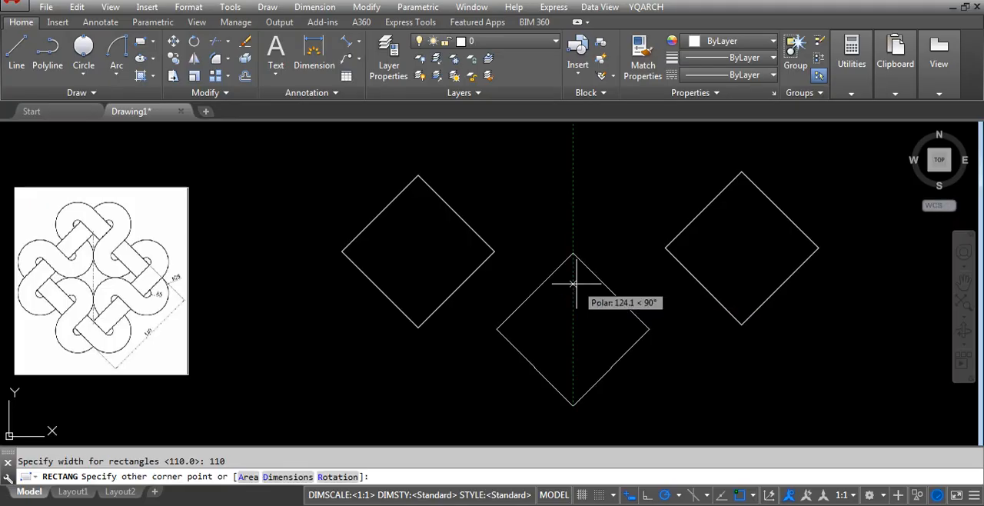
{"action": "left_click", "coordinate": [576, 283]}
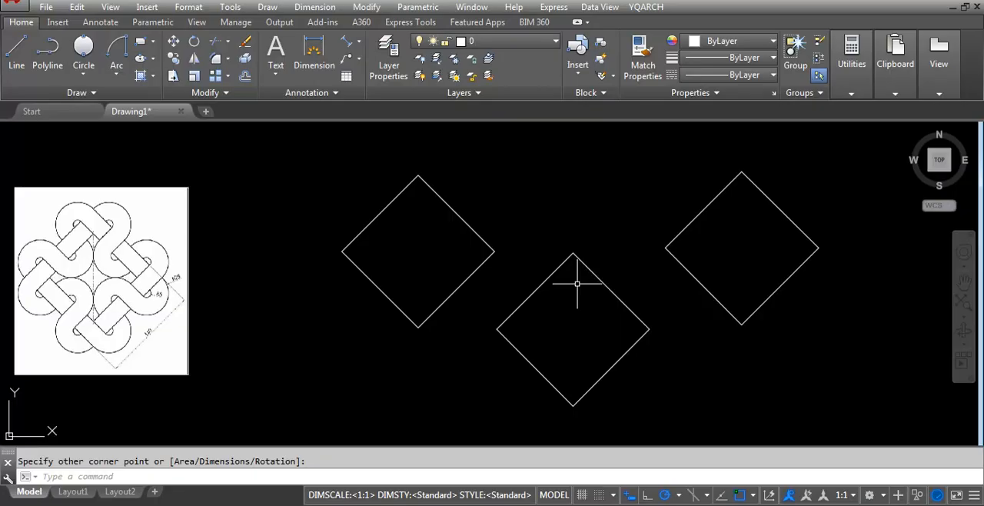
Move the two extra diamonds together farther away from the original diamond and the reference image.
{"action": "scroll", "coordinate": [530, 322], "scroll_direction": "down", "scroll_amount": 3}
{"action": "scroll", "coordinate": [491, 322], "scroll_direction": "up", "scroll_amount": 2}
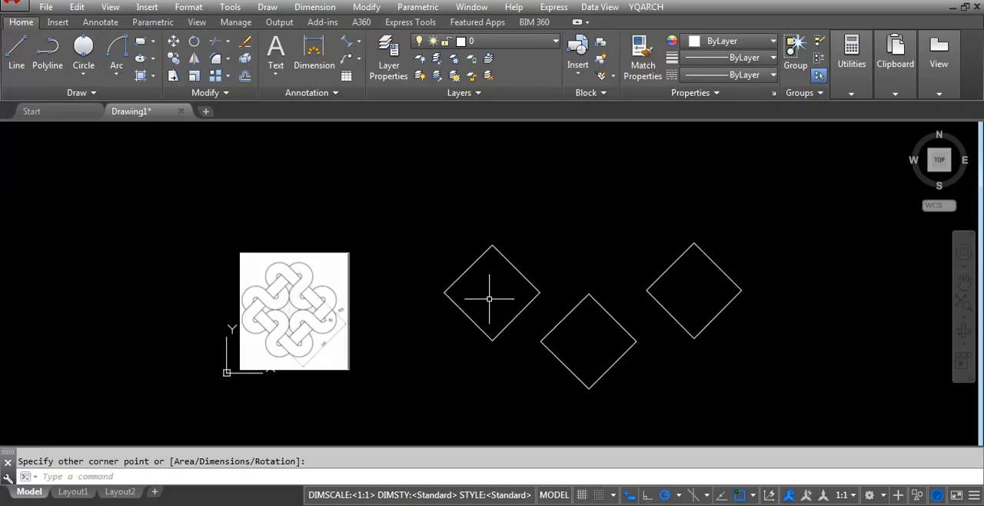
{"action": "left_click", "coordinate": [750, 287]}
{"action": "left_click", "coordinate": [596, 346]}
{"action": "type", "text": "m"}
{"action": "key", "text": "Return"}
{"action": "left_click", "coordinate": [587, 341]}
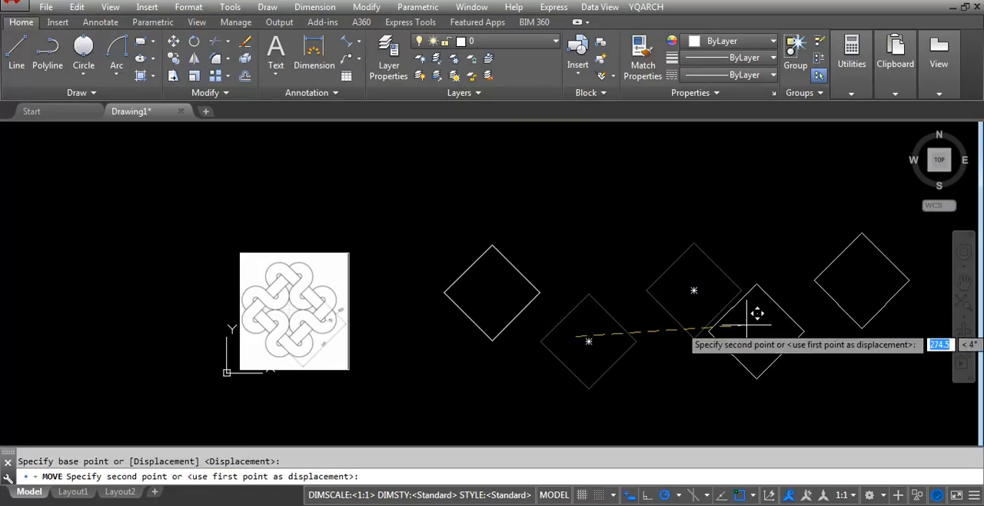
{"action": "left_click", "coordinate": [804, 325]}
Examine the reference image's arc radii, overall dimension and band layout, comparing them with the base diamond.
{"action": "scroll", "coordinate": [450, 315], "scroll_direction": "up", "scroll_amount": 3}
{"action": "scroll", "coordinate": [566, 300], "scroll_direction": "up", "scroll_amount": 1}
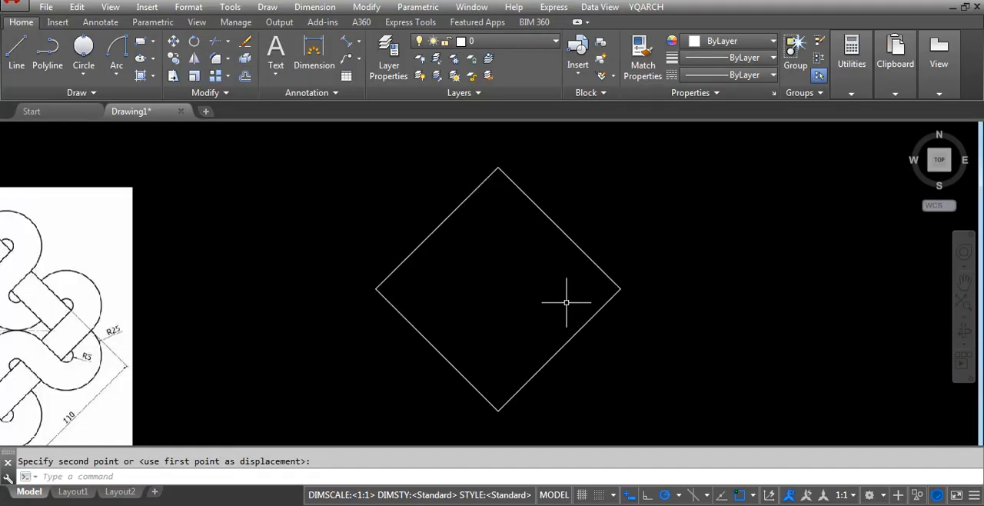
{"action": "scroll", "coordinate": [571, 308], "scroll_direction": "down", "scroll_amount": 3}
{"action": "scroll", "coordinate": [604, 295], "scroll_direction": "up", "scroll_amount": 2}
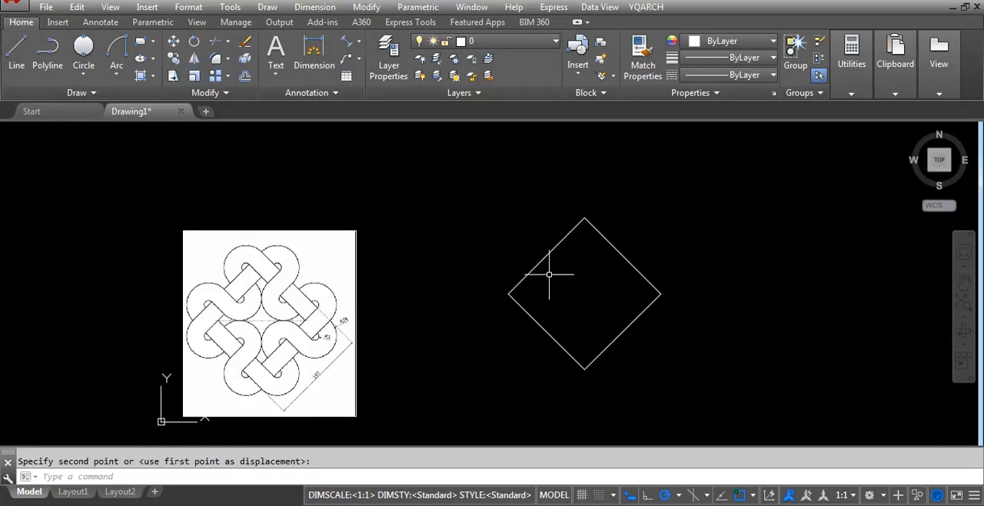
{"action": "scroll", "coordinate": [347, 335], "scroll_direction": "up", "scroll_amount": 2}
{"action": "scroll", "coordinate": [310, 336], "scroll_direction": "up", "scroll_amount": 4}
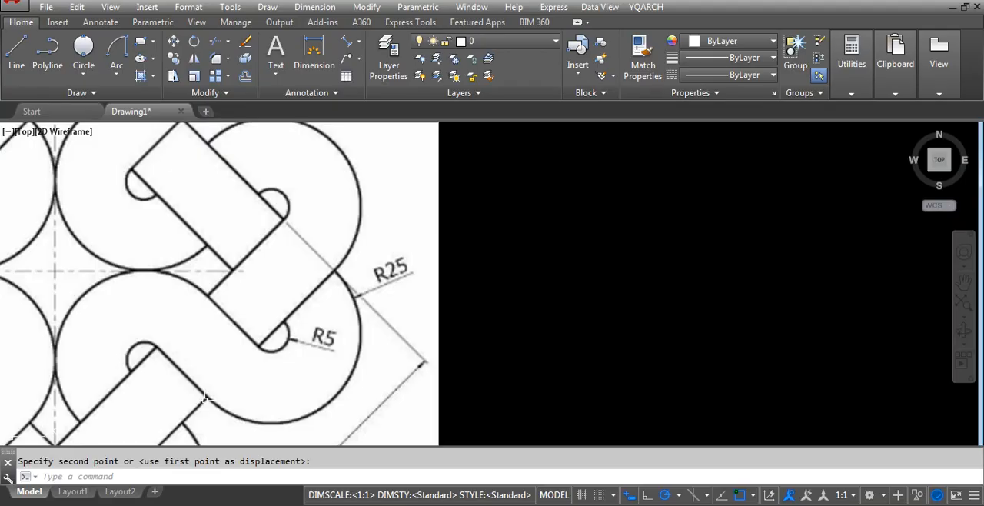
{"action": "scroll", "coordinate": [318, 277], "scroll_direction": "down", "scroll_amount": 2}
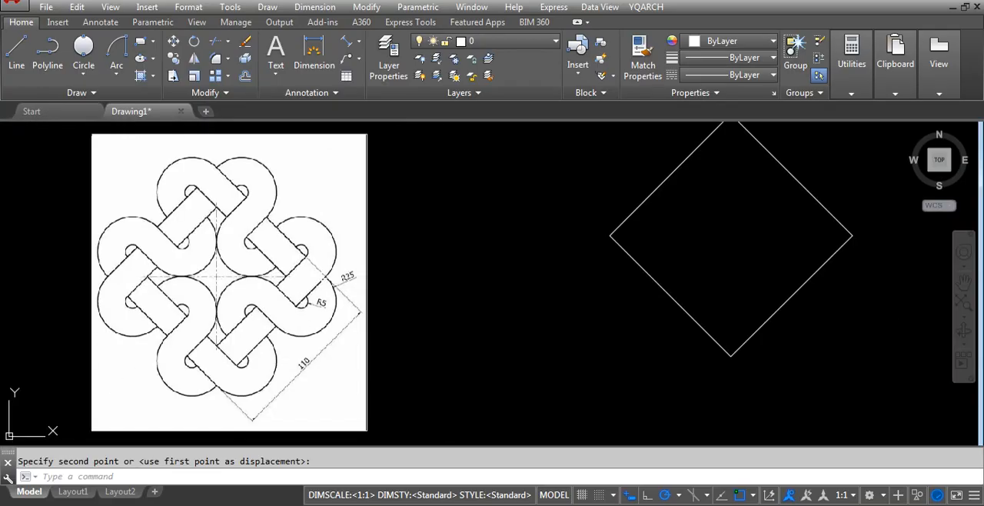
{"action": "scroll", "coordinate": [254, 357], "scroll_direction": "up", "scroll_amount": 1}
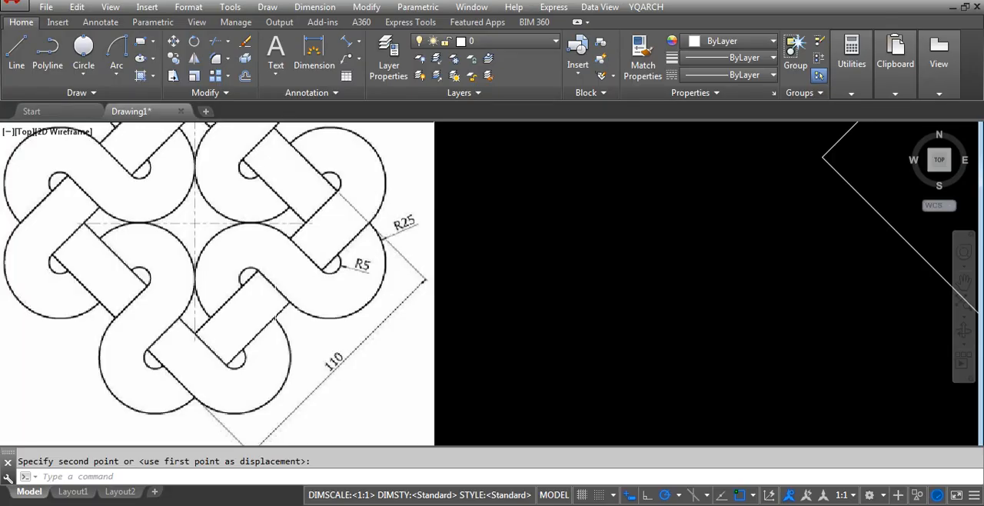
{"action": "scroll", "coordinate": [221, 329], "scroll_direction": "down", "scroll_amount": 2}
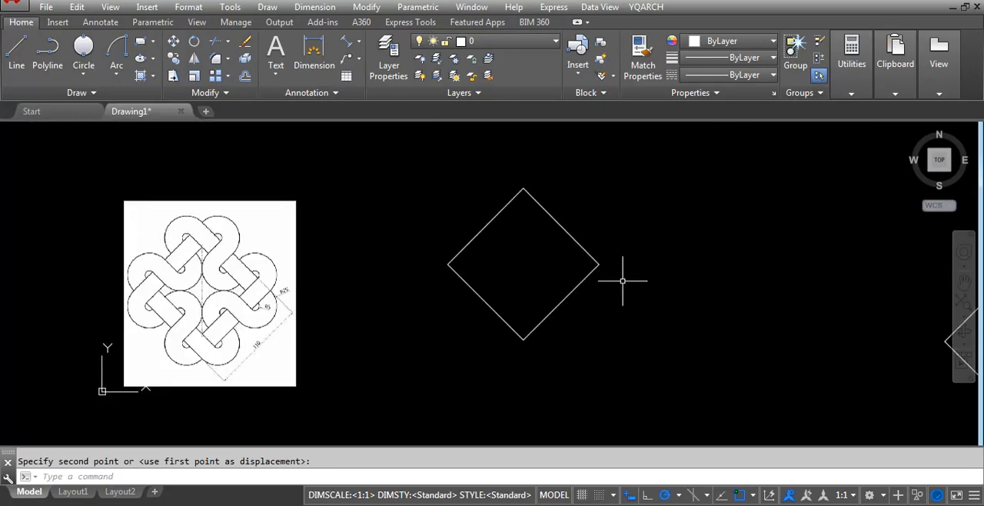
Copy the diamond's lower-left edge 50 units inward along 45 degrees, using the lowest corner as base point.
{"action": "scroll", "coordinate": [550, 274], "scroll_direction": "up", "scroll_amount": 1}
{"action": "left_click", "coordinate": [488, 309]}
{"action": "left_click", "coordinate": [406, 332]}
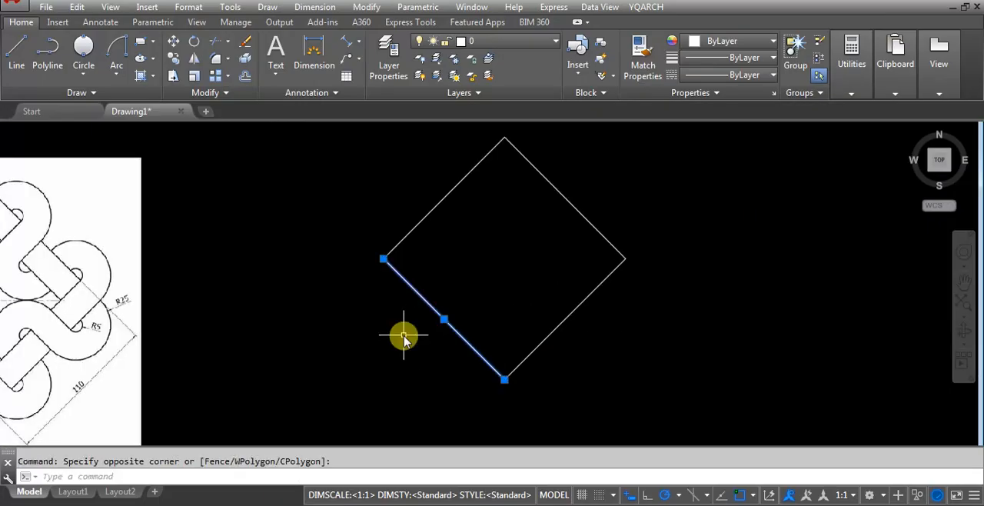
{"action": "type", "text": "co"}
{"action": "key", "text": "Return"}
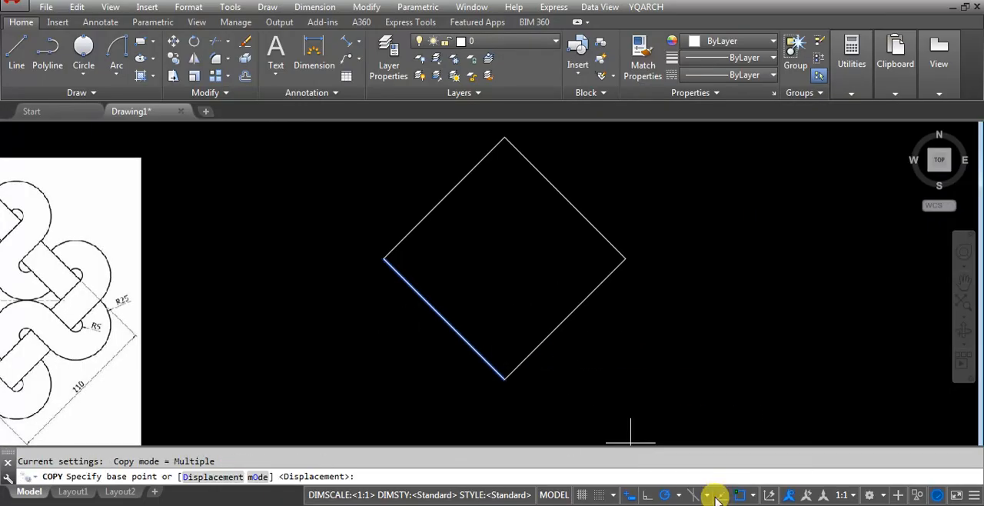
{"action": "left_click", "coordinate": [504, 379]}
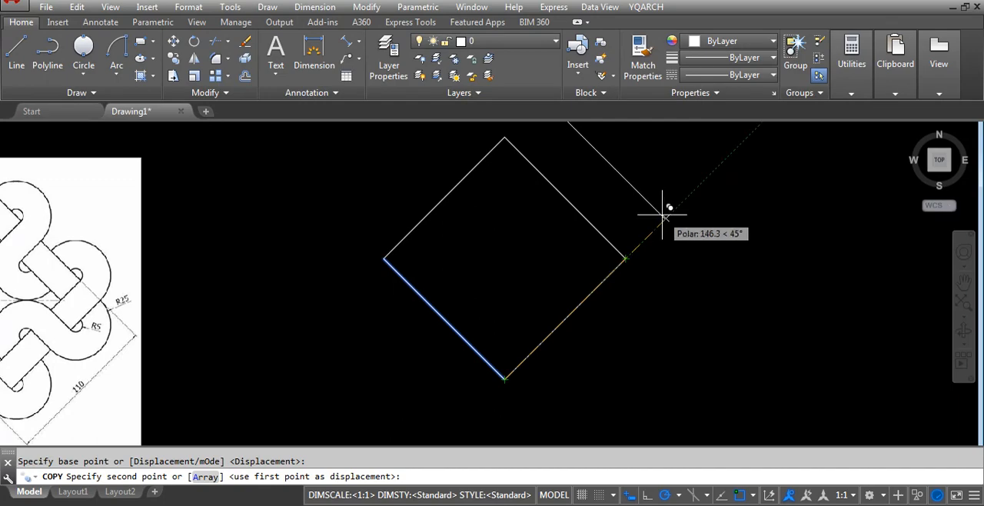
{"action": "type", "text": "50"}
{"action": "key", "text": "Return"}
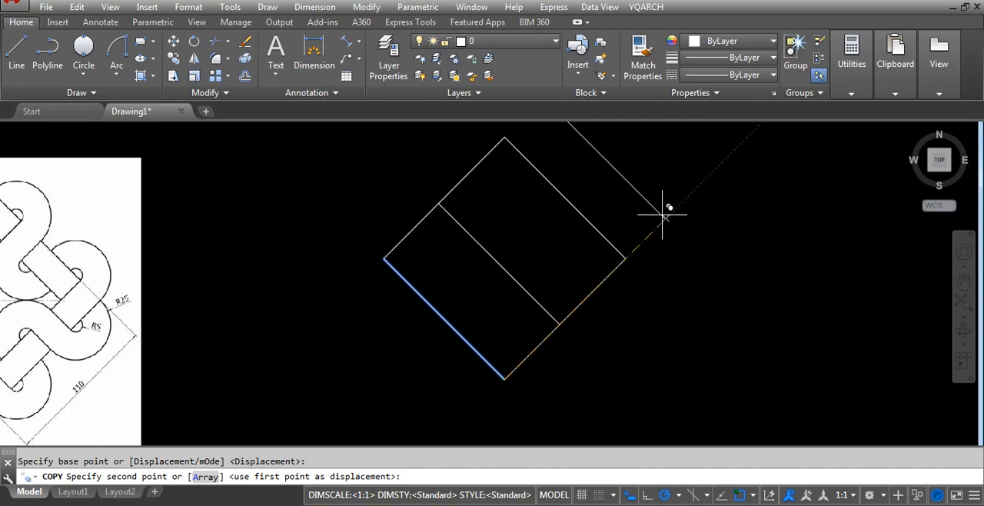
Copy the diamond's upper-right edge 50 units inward along 225 degrees, using the rightmost corner as base point.
{"action": "left_click", "coordinate": [583, 208]}
{"action": "left_click", "coordinate": [539, 236]}
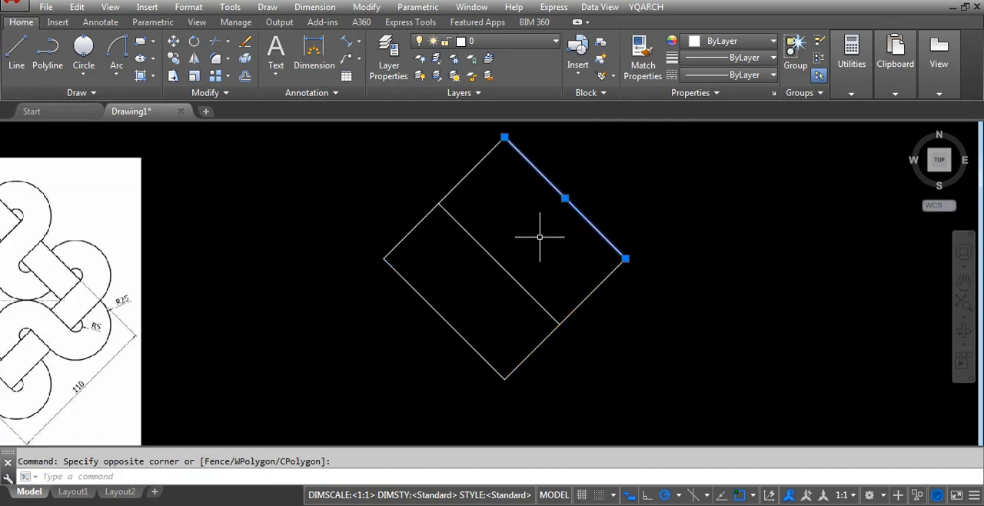
{"action": "type", "text": "co"}
{"action": "key", "text": "Return"}
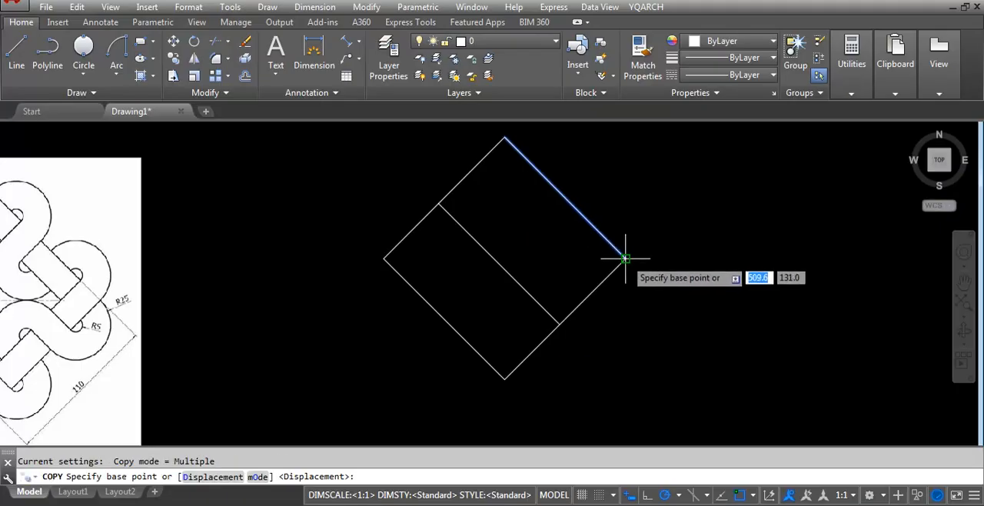
{"action": "left_click", "coordinate": [626, 258]}
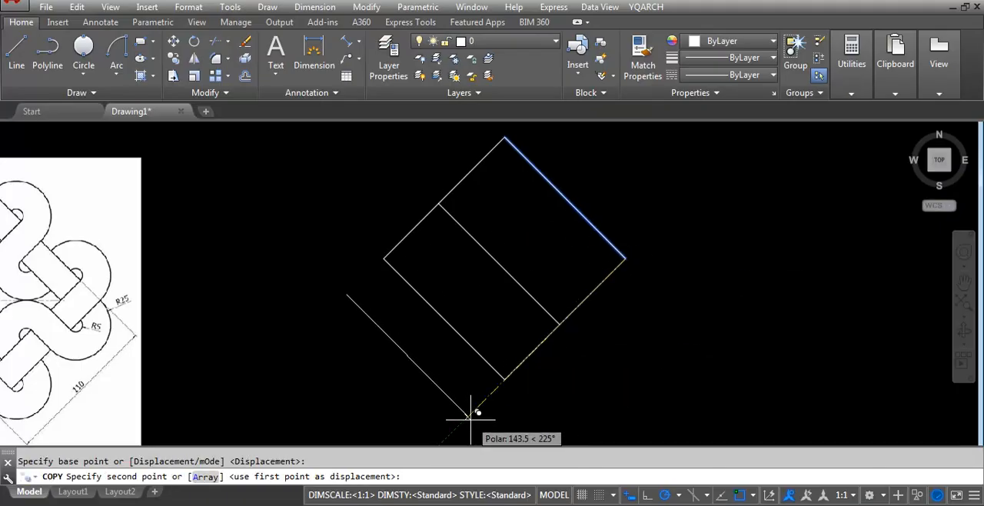
{"action": "type", "text": "50"}
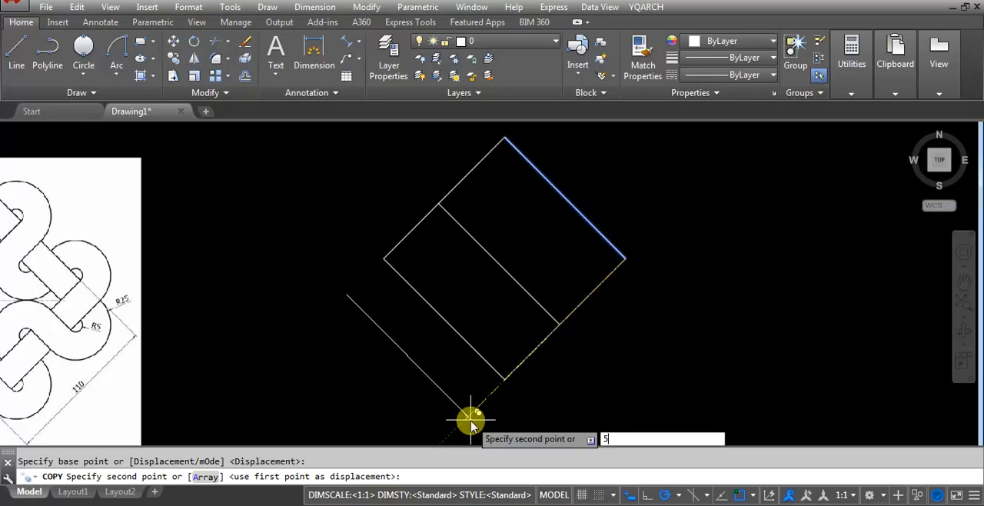
{"action": "key", "text": "Return"}
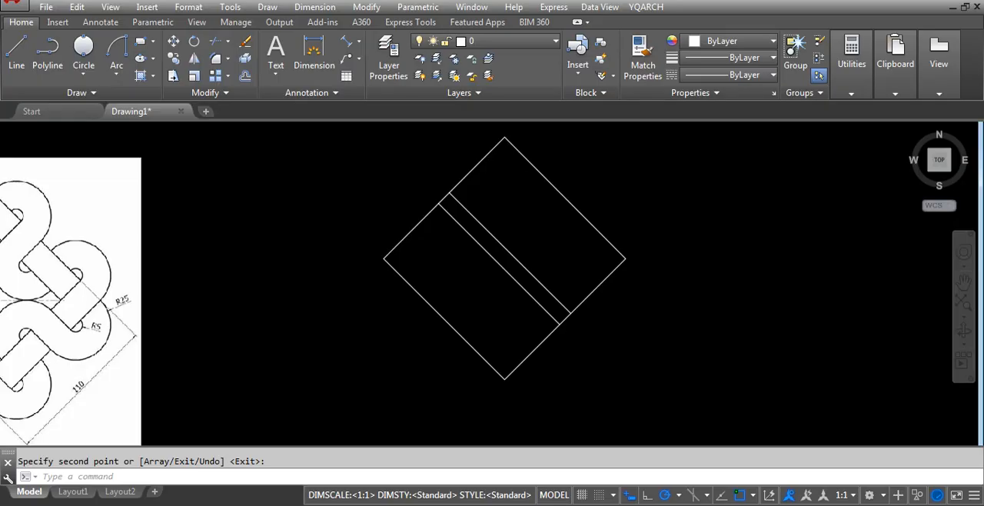
Draw a Start, End, Radius arc of radius 25 from the diamond's lowest corner to the nearer inner line's lower end, bulging outward.
{"action": "left_click", "coordinate": [118, 74]}
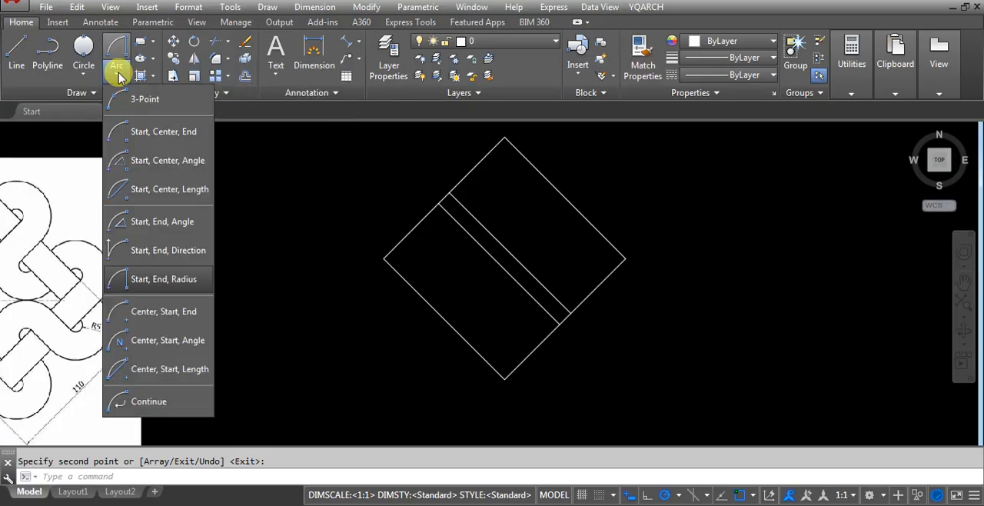
{"action": "left_click", "coordinate": [138, 284]}
{"action": "scroll", "coordinate": [297, 264], "scroll_direction": "down", "scroll_amount": 1}
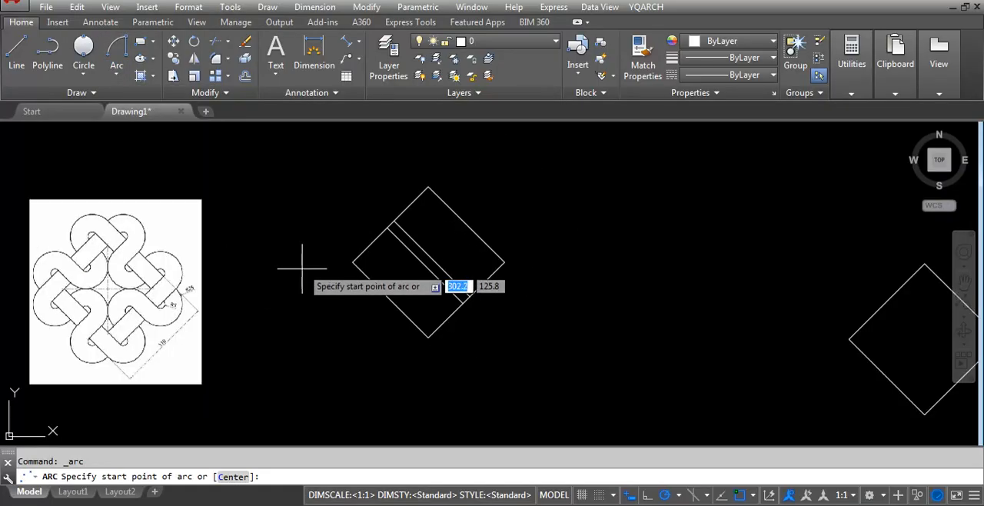
{"action": "scroll", "coordinate": [90, 351], "scroll_direction": "up", "scroll_amount": 4}
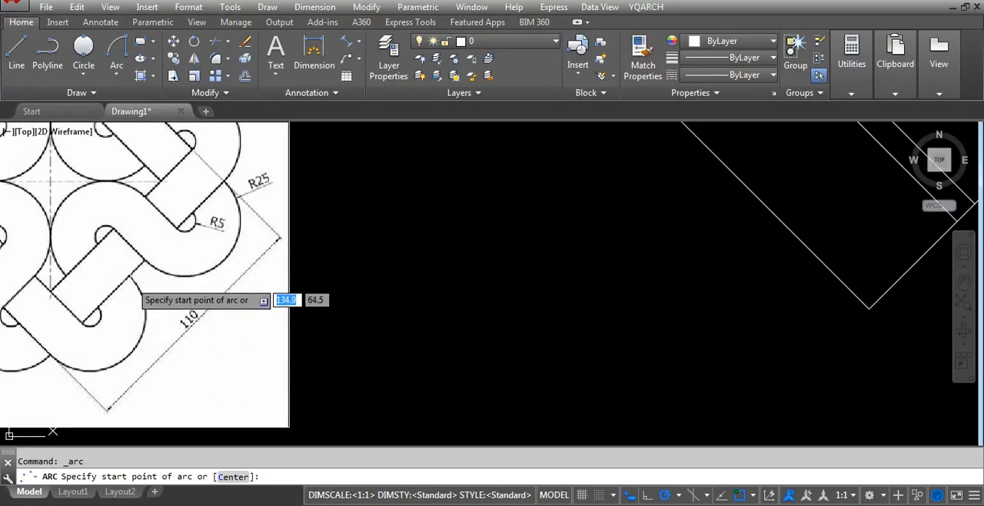
{"action": "scroll", "coordinate": [451, 275], "scroll_direction": "down", "scroll_amount": 1}
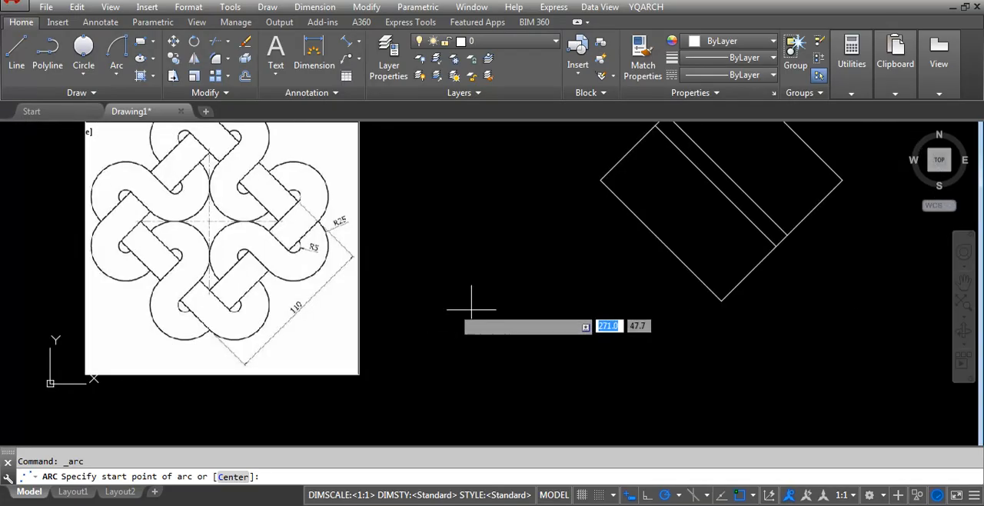
{"action": "scroll", "coordinate": [930, 223], "scroll_direction": "up", "scroll_amount": 2}
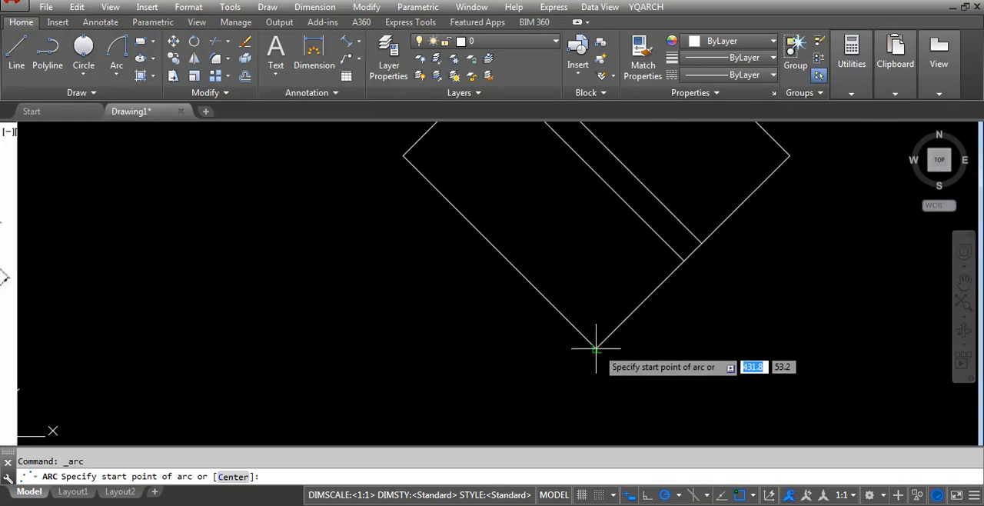
{"action": "scroll", "coordinate": [607, 355], "scroll_direction": "up", "scroll_amount": 2}
{"action": "scroll", "coordinate": [611, 358], "scroll_direction": "down", "scroll_amount": 1}
{"action": "scroll", "coordinate": [547, 318], "scroll_direction": "down", "scroll_amount": 2}
{"action": "left_click", "coordinate": [492, 409]}
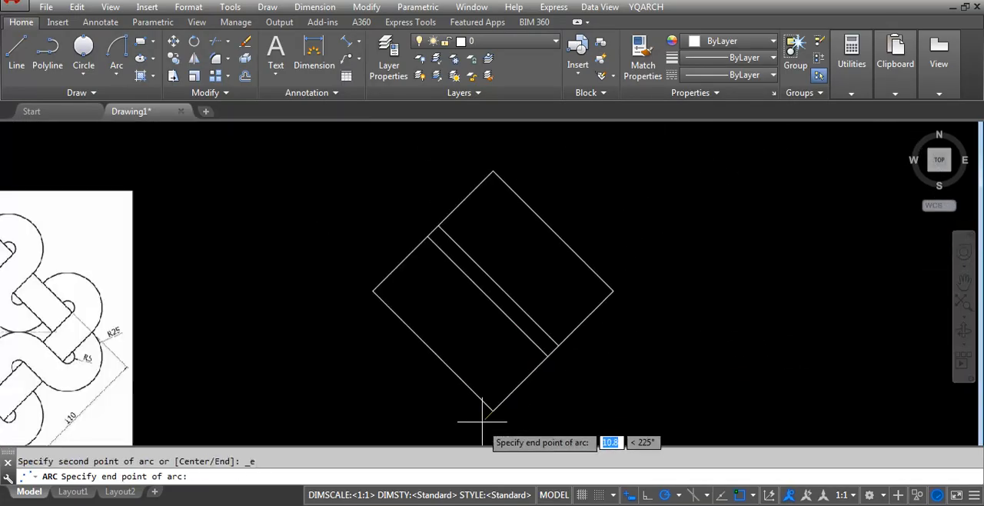
{"action": "left_click", "coordinate": [553, 361]}
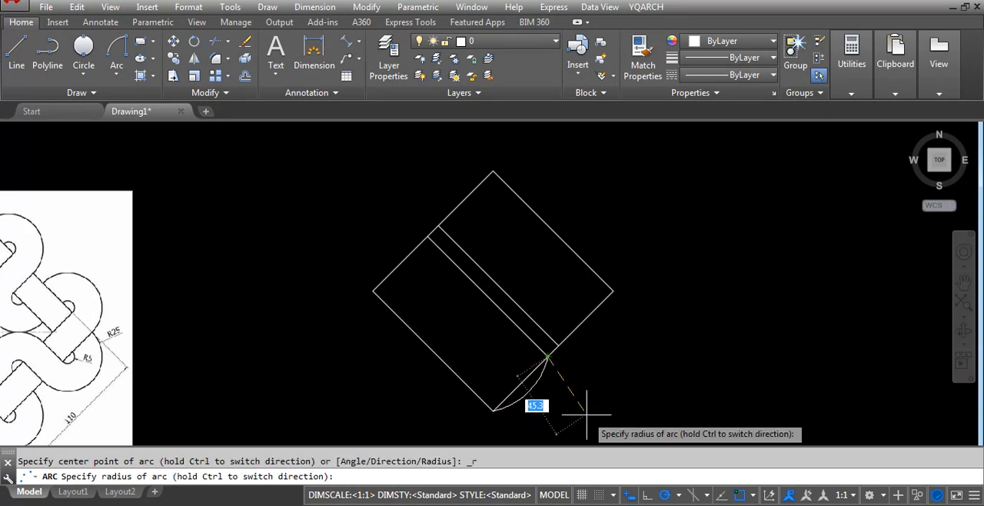
{"action": "type", "text": "25"}
{"action": "key", "text": "Return"}
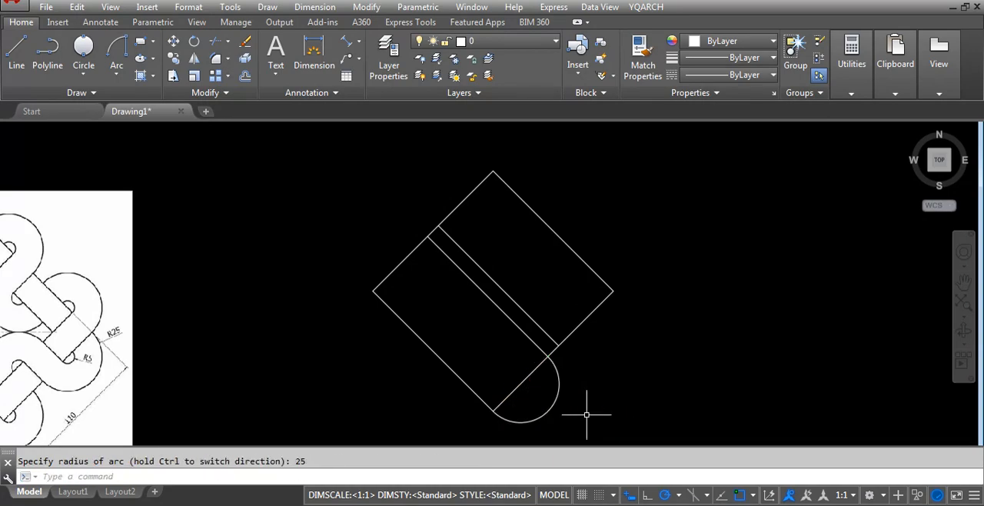
Draw a second radius 25 outward arc from the other inner line's lower end to the diamond's rightmost corner.
{"action": "left_click", "coordinate": [116, 73]}
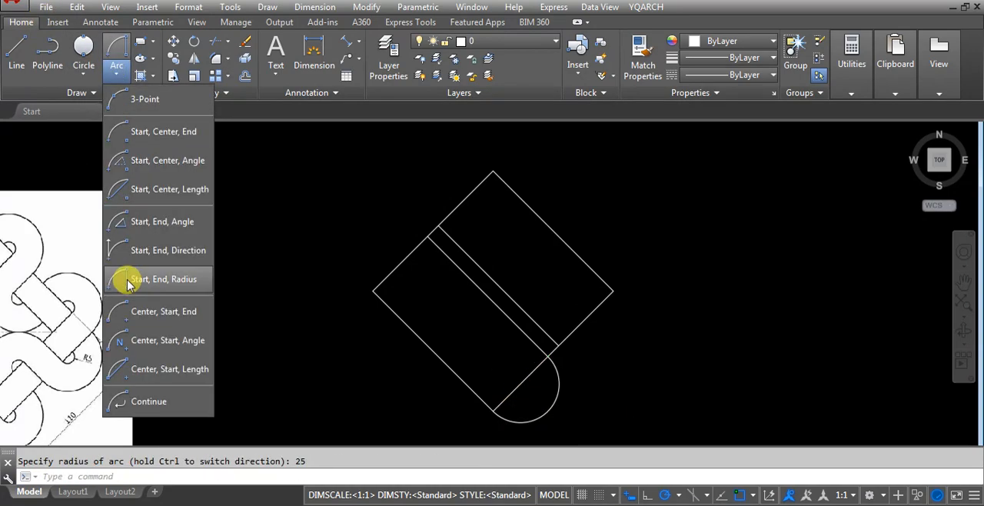
{"action": "left_click", "coordinate": [128, 284]}
{"action": "left_click", "coordinate": [558, 344]}
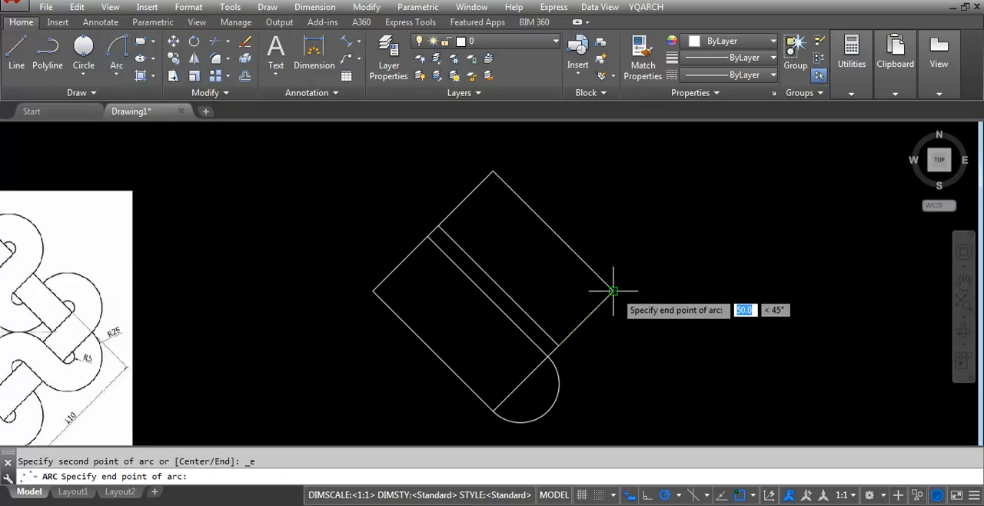
{"action": "left_click", "coordinate": [612, 291]}
{"action": "type", "text": "25"}
{"action": "key", "text": "Return"}
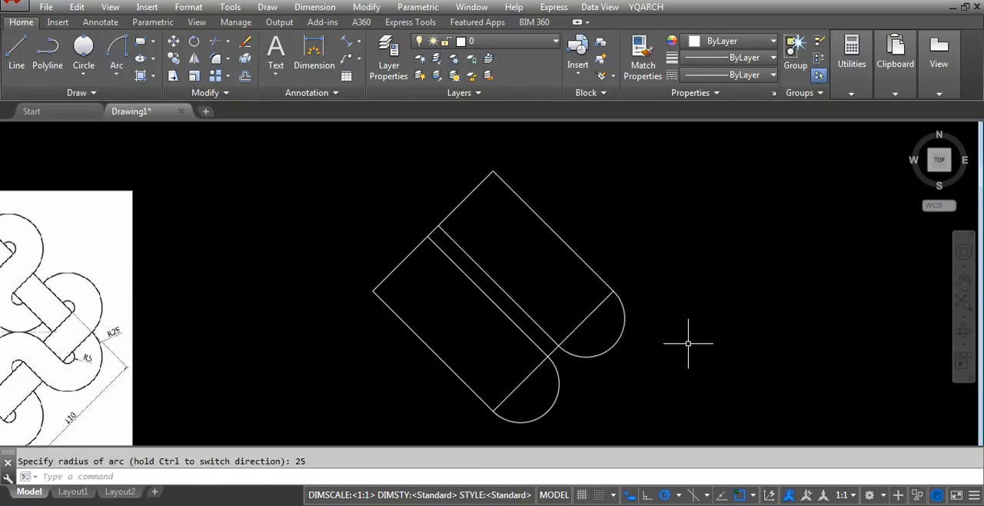
{"action": "left_click", "coordinate": [116, 75]}
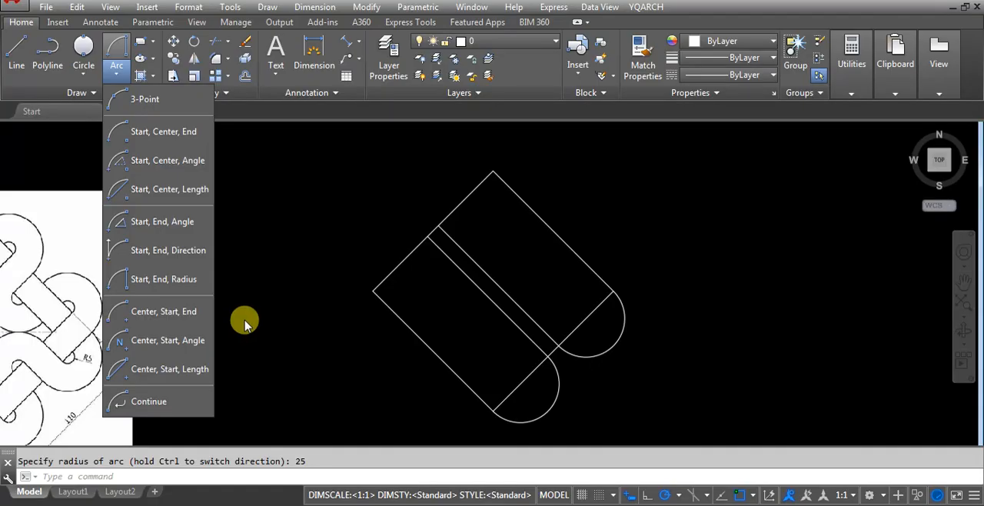
{"action": "left_click", "coordinate": [274, 331]}
{"action": "left_click", "coordinate": [262, 352]}
{"action": "left_click", "coordinate": [262, 354]}
Offset both R25 arcs inward by 20 to form the small concentric arcs on the diamond's lower-right edge.
{"action": "scroll", "coordinate": [418, 305], "scroll_direction": "down", "scroll_amount": 4}
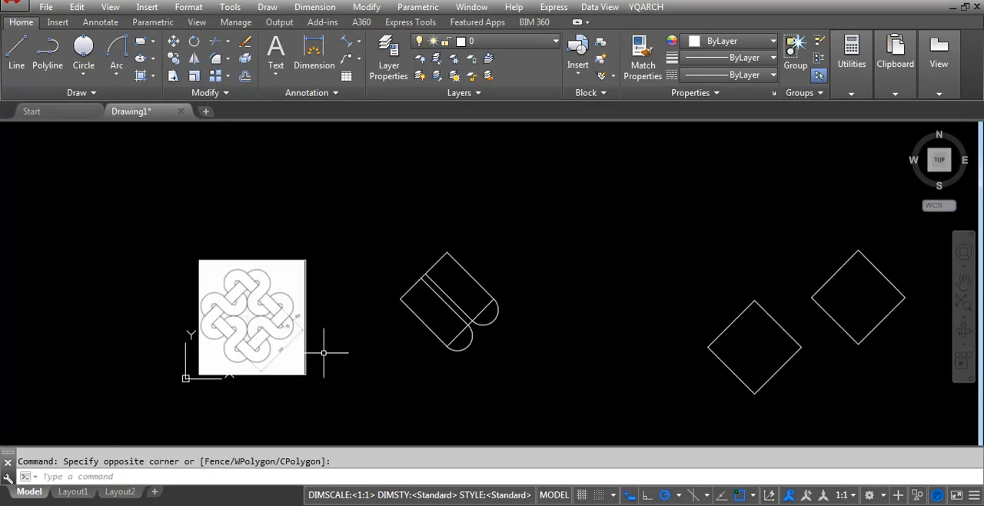
{"action": "scroll", "coordinate": [323, 352], "scroll_direction": "up", "scroll_amount": 4}
{"action": "scroll", "coordinate": [246, 292], "scroll_direction": "up", "scroll_amount": 4}
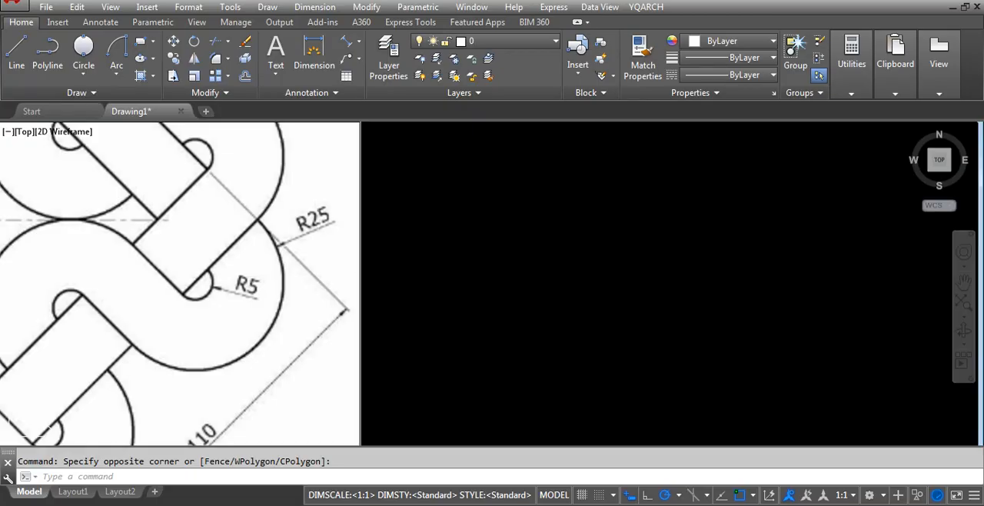
{"action": "scroll", "coordinate": [350, 321], "scroll_direction": "down", "scroll_amount": 5}
{"action": "scroll", "coordinate": [301, 314], "scroll_direction": "up", "scroll_amount": 4}
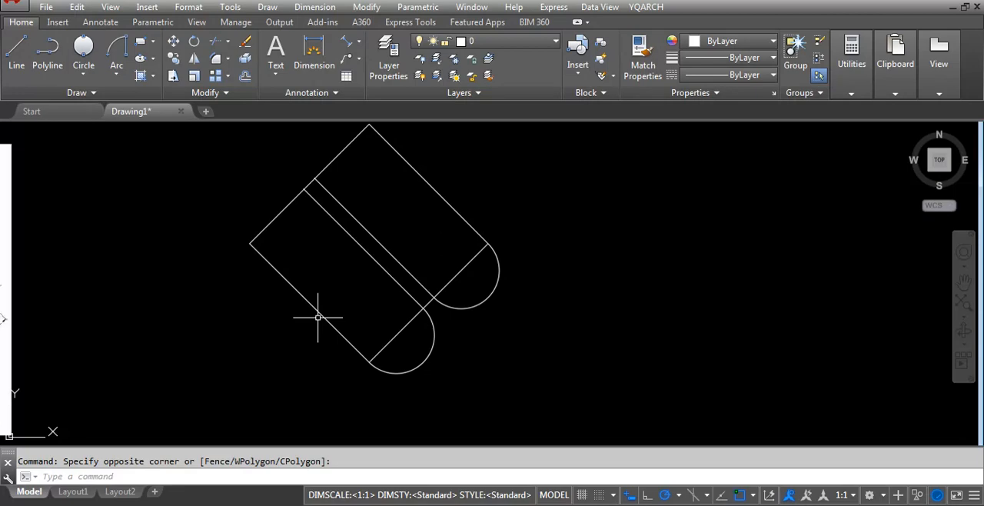
{"action": "left_click", "coordinate": [318, 316]}
{"action": "type", "text": "o"}
{"action": "key", "text": "Return"}
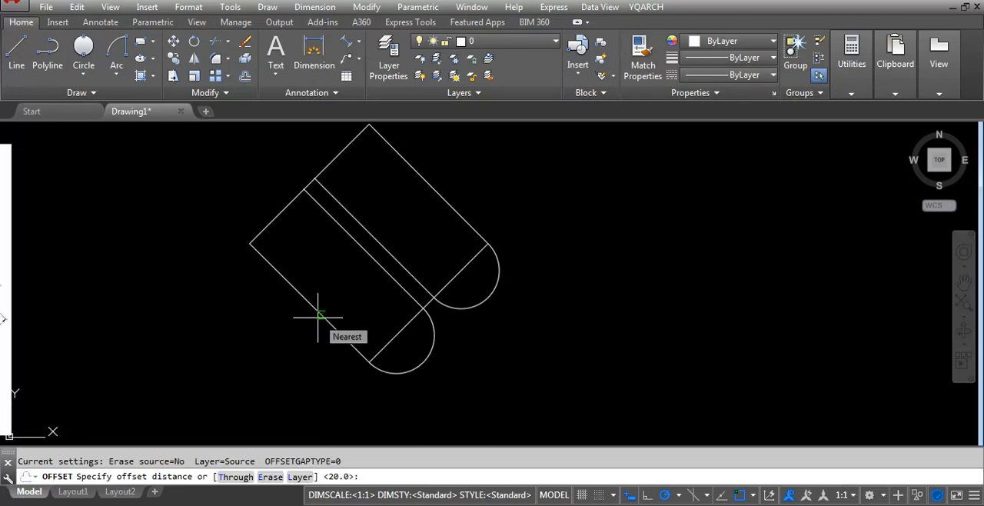
{"action": "type", "text": "20"}
{"action": "key", "text": "Return"}
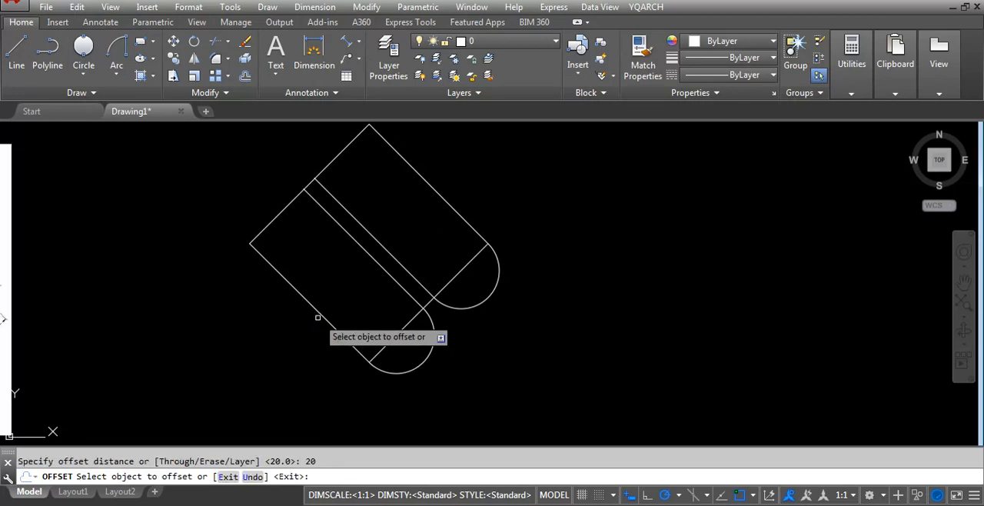
{"action": "left_click", "coordinate": [492, 296]}
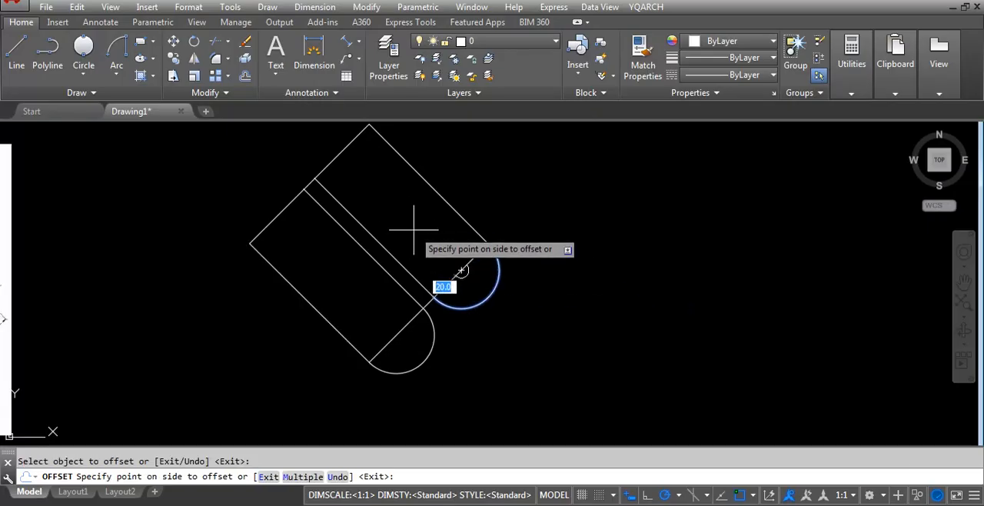
{"action": "left_click", "coordinate": [457, 273]}
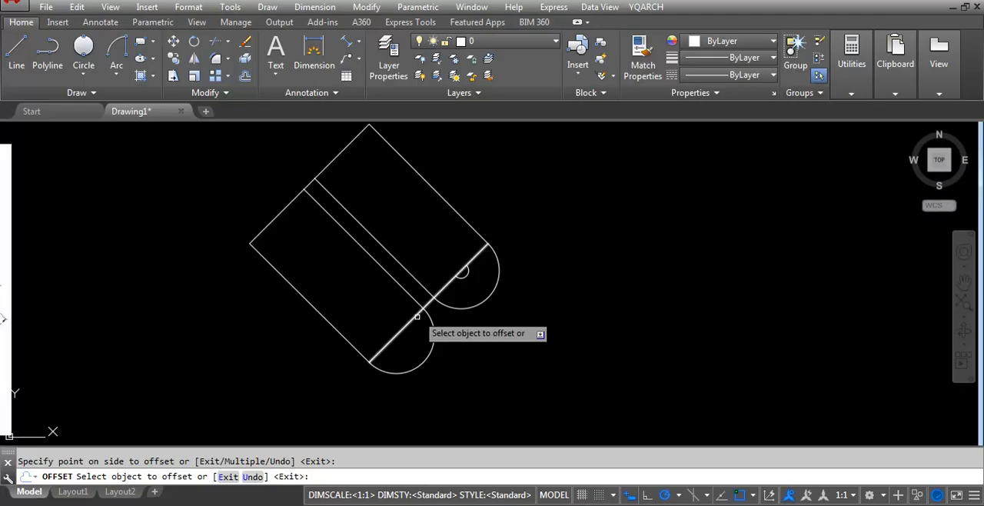
{"action": "left_click", "coordinate": [421, 360]}
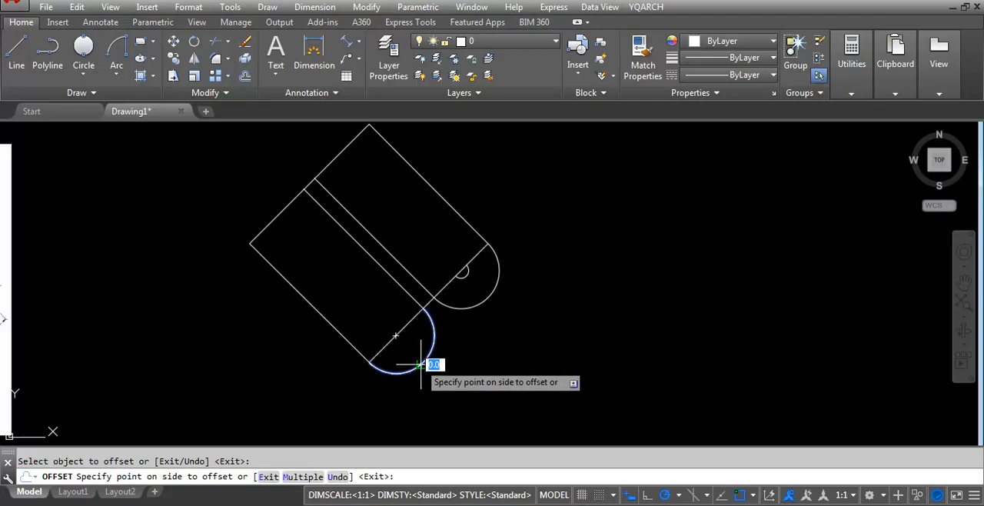
{"action": "left_click", "coordinate": [361, 295]}
{"action": "key", "text": "Return"}
Add an aligned dimension along the diamond's lower-right edge from lowest to rightmost corner, placed outside the arcs as in the reference image.
{"action": "scroll", "coordinate": [392, 351], "scroll_direction": "up", "scroll_amount": 2}
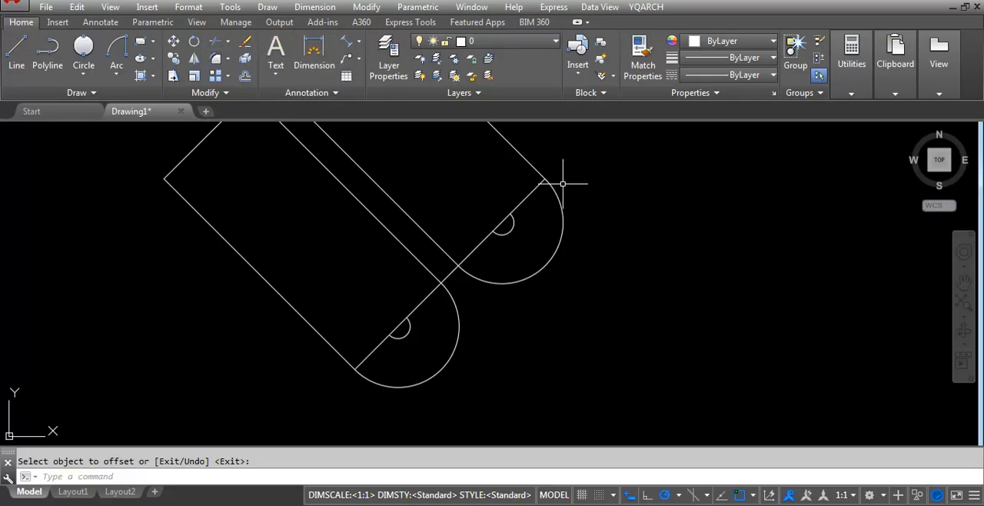
{"action": "left_click", "coordinate": [357, 46]}
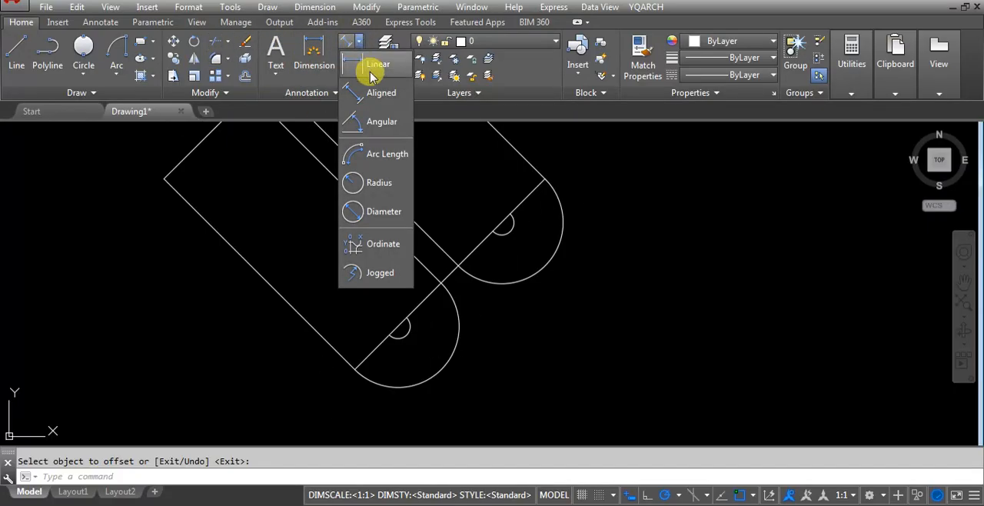
{"action": "left_click", "coordinate": [369, 98]}
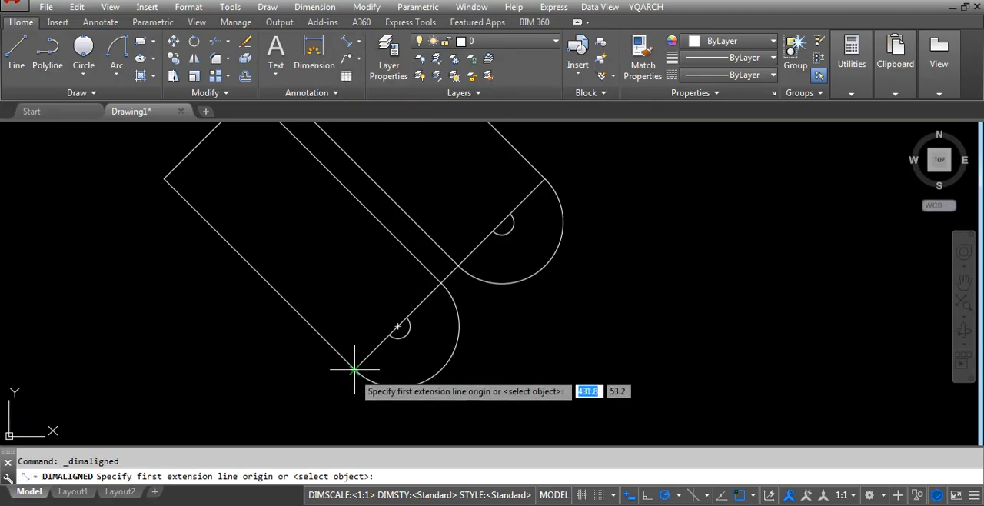
{"action": "left_click", "coordinate": [354, 369]}
{"action": "left_click", "coordinate": [544, 180]}
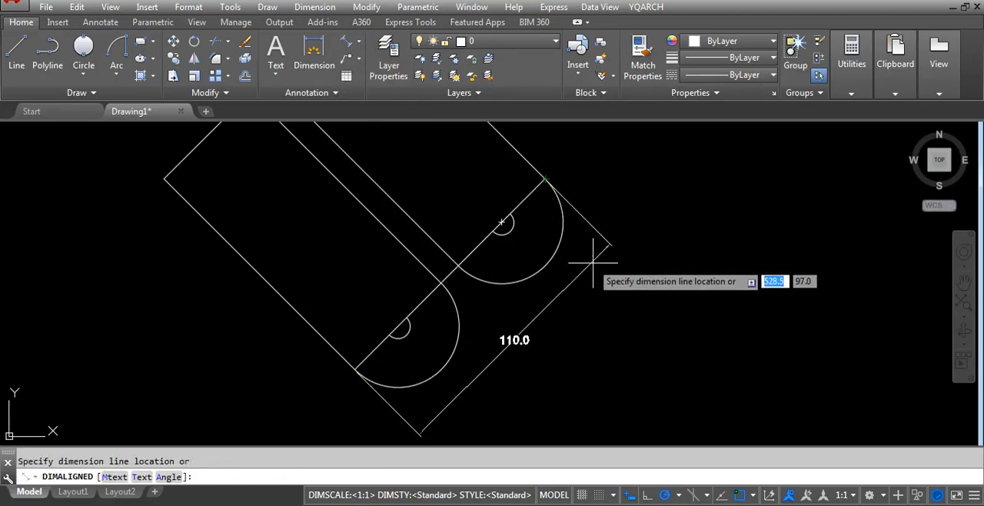
{"action": "left_click", "coordinate": [647, 299]}
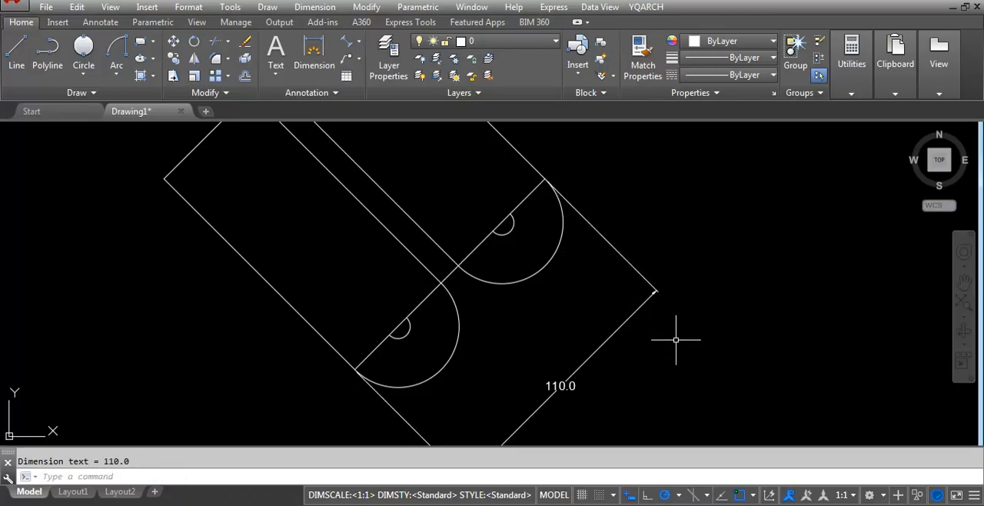
{"action": "scroll", "coordinate": [615, 278], "scroll_direction": "down", "scroll_amount": 3}
{"action": "scroll", "coordinate": [300, 325], "scroll_direction": "up", "scroll_amount": 2}
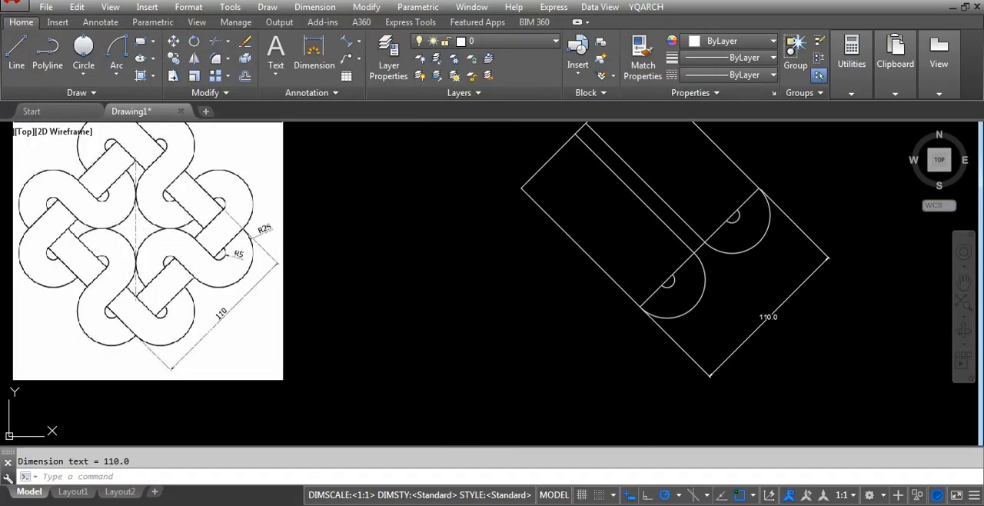
Add radius dimensions to the outer and small inner arcs nearest the diamond's rightmost corner, with their labels placed outside the shape.
{"action": "scroll", "coordinate": [834, 209], "scroll_direction": "up", "scroll_amount": 2}
{"action": "scroll", "coordinate": [538, 307], "scroll_direction": "down", "scroll_amount": 2}
{"action": "scroll", "coordinate": [709, 231], "scroll_direction": "up", "scroll_amount": 2}
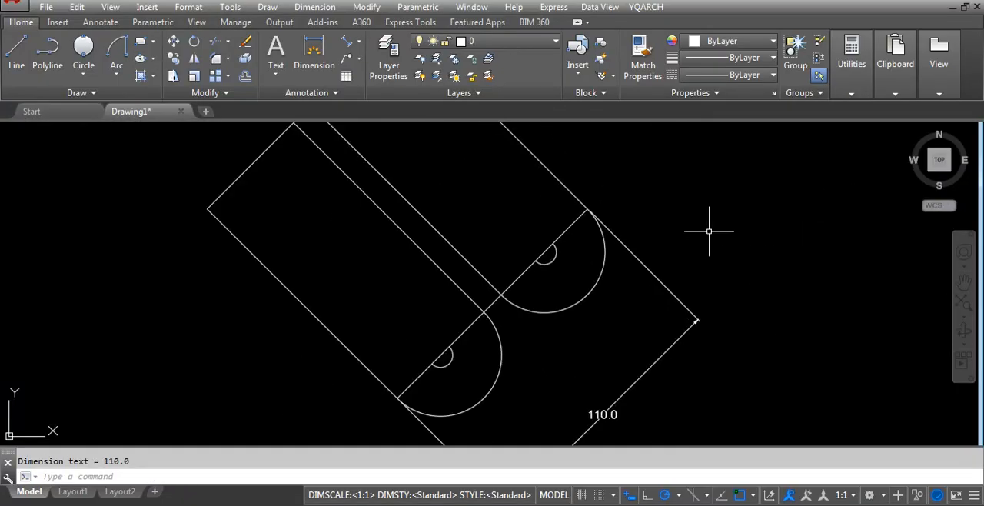
{"action": "left_click", "coordinate": [359, 41]}
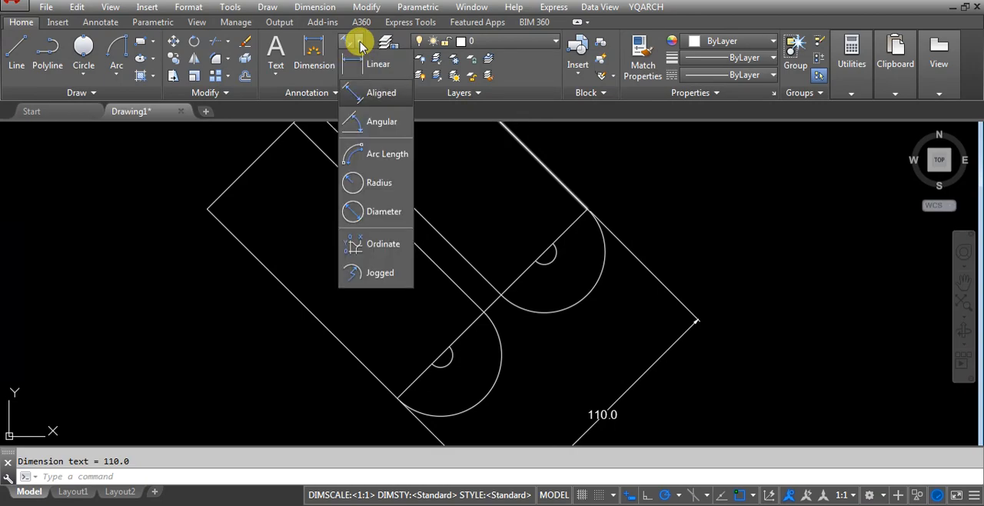
{"action": "left_click", "coordinate": [381, 186]}
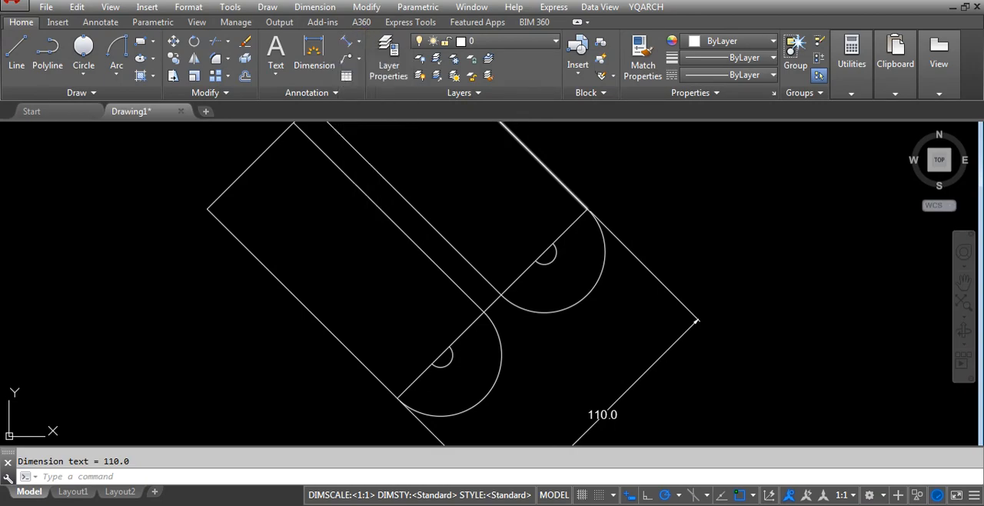
{"action": "left_click", "coordinate": [607, 261]}
{"action": "left_click", "coordinate": [690, 241]}
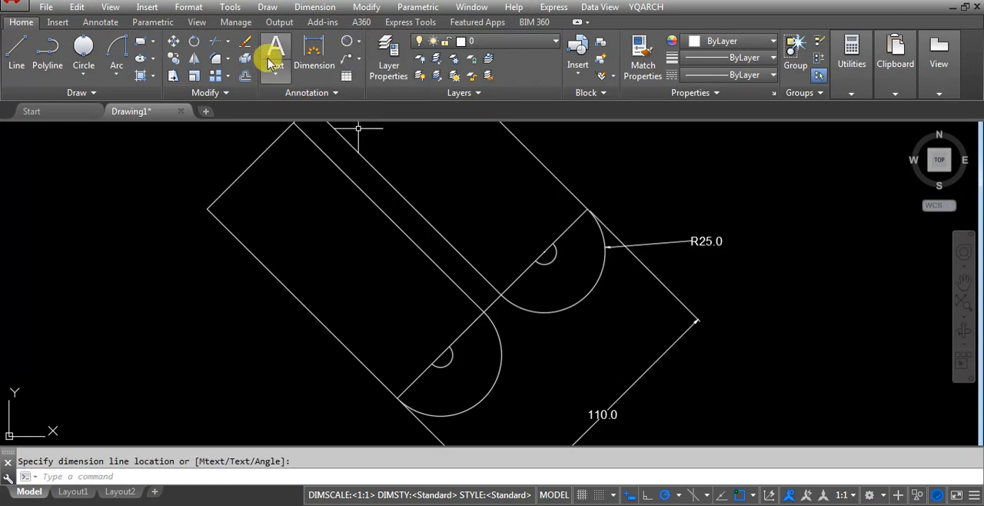
{"action": "left_click", "coordinate": [346, 40]}
{"action": "left_click", "coordinate": [540, 259]}
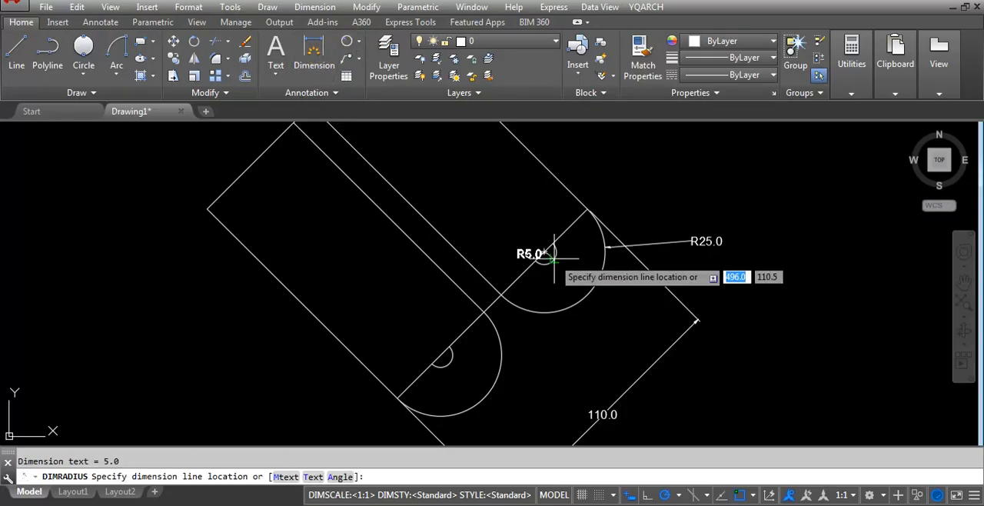
{"action": "left_click", "coordinate": [664, 203]}
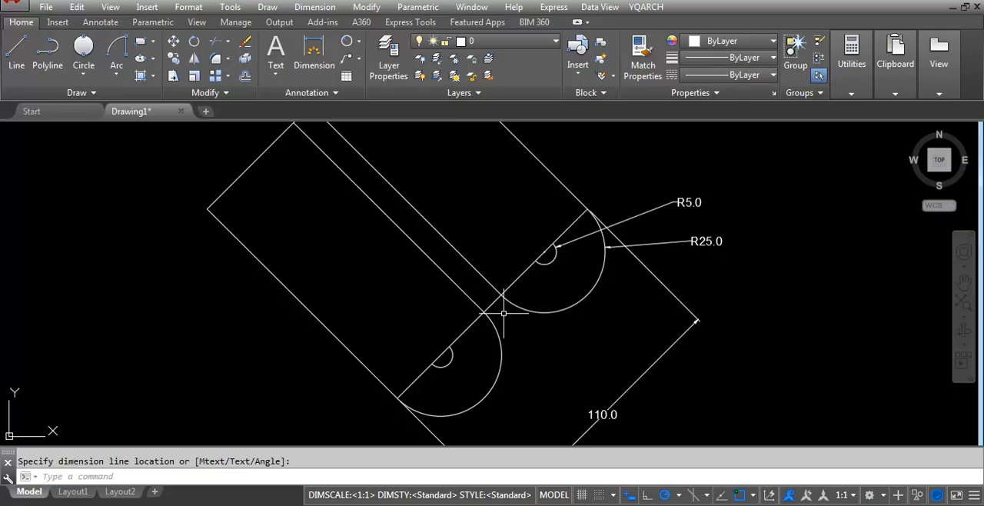
Erase both radius dimensions and the 110 aligned dimension from the drawing.
{"action": "scroll", "coordinate": [505, 312], "scroll_direction": "down", "scroll_amount": 3}
{"action": "type", "text": "e"}
{"action": "key", "text": "space"}
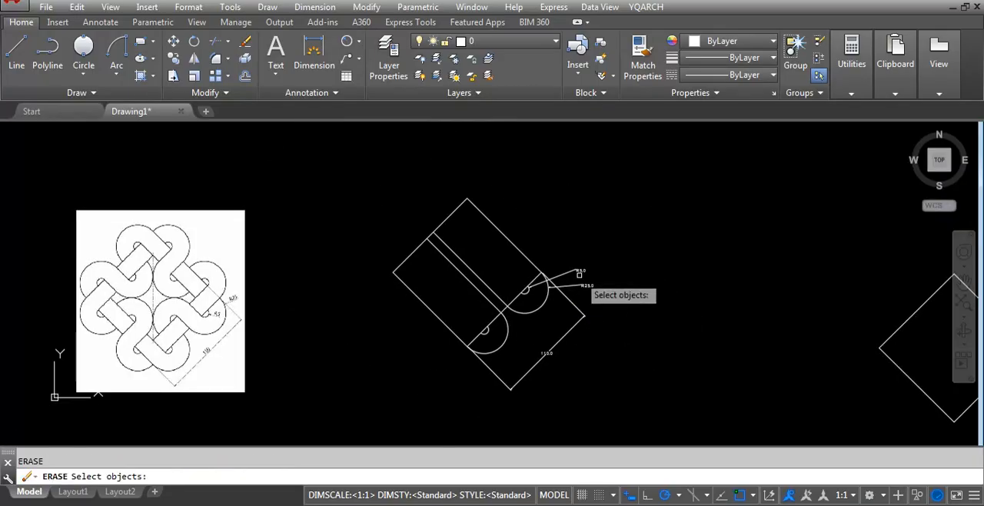
{"action": "left_click", "coordinate": [577, 269]}
{"action": "key", "text": "space"}
{"action": "left_click", "coordinate": [584, 285]}
{"action": "type", "text": "e"}
{"action": "key", "text": "space"}
{"action": "left_click", "coordinate": [577, 340]}
{"action": "left_click", "coordinate": [547, 351]}
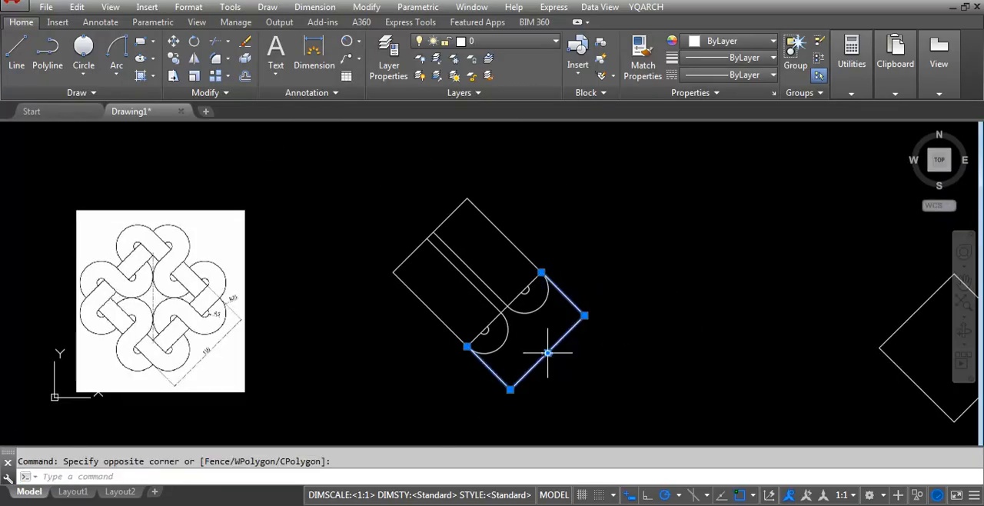
{"action": "type", "text": "e"}
{"action": "key", "text": "space"}
Examine the band crossings and the R5 and R25 arcs in the reference image and compare them with the redrawn shape.
{"action": "scroll", "coordinate": [475, 332], "scroll_direction": "up", "scroll_amount": 2}
{"action": "middle_click_drag", "start_coordinate": [584, 295], "coordinate": [833, 284]}
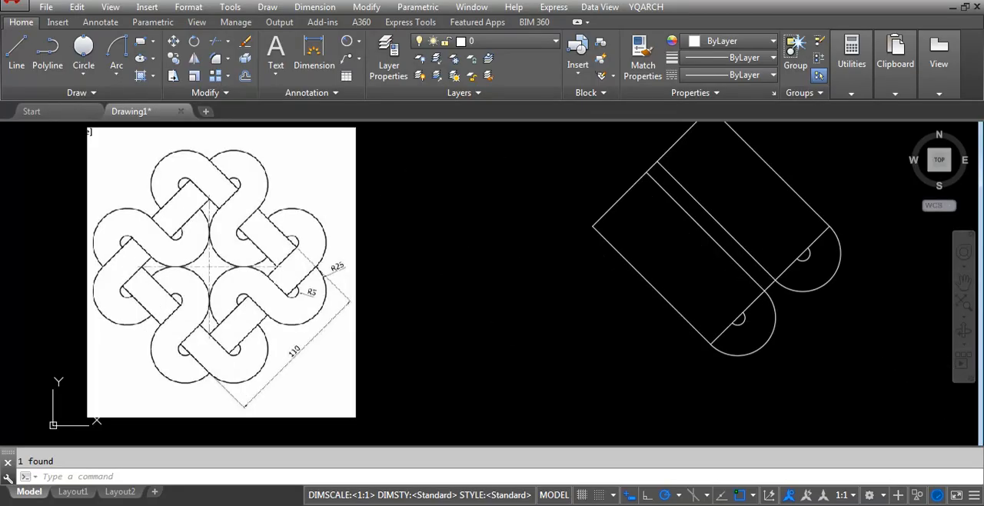
{"action": "scroll", "coordinate": [303, 280], "scroll_direction": "up", "scroll_amount": 4}
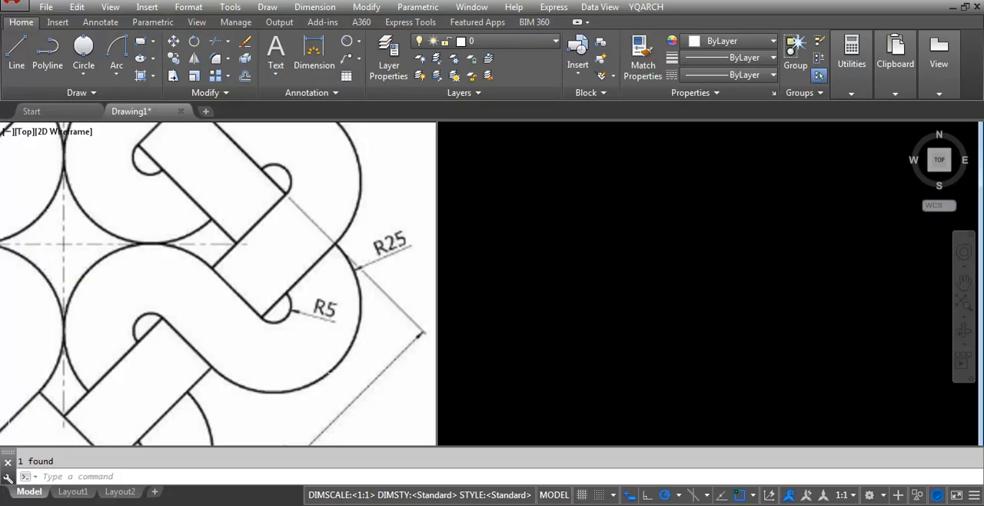
{"action": "scroll", "coordinate": [359, 311], "scroll_direction": "down", "scroll_amount": 4}
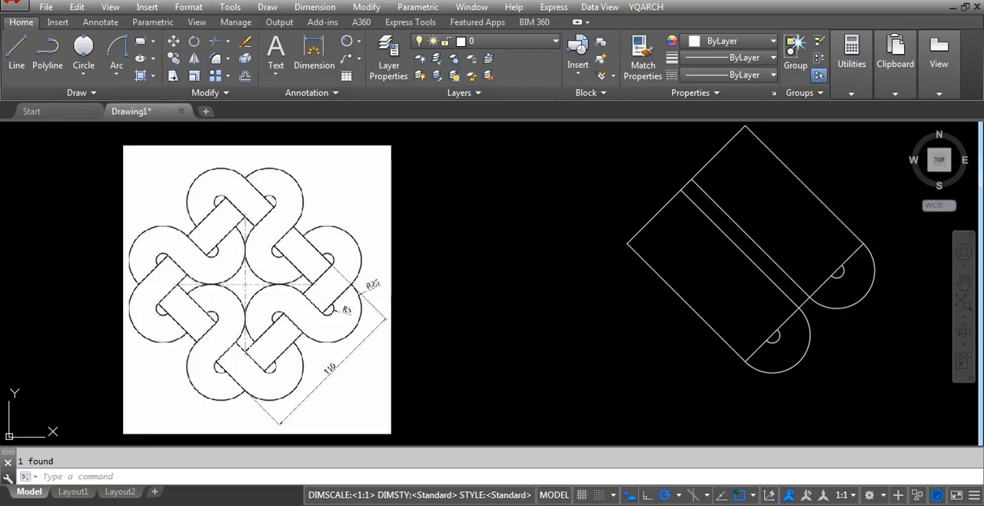
{"action": "scroll", "coordinate": [192, 307], "scroll_direction": "down", "scroll_amount": 4}
{"action": "scroll", "coordinate": [366, 287], "scroll_direction": "up", "scroll_amount": 2}
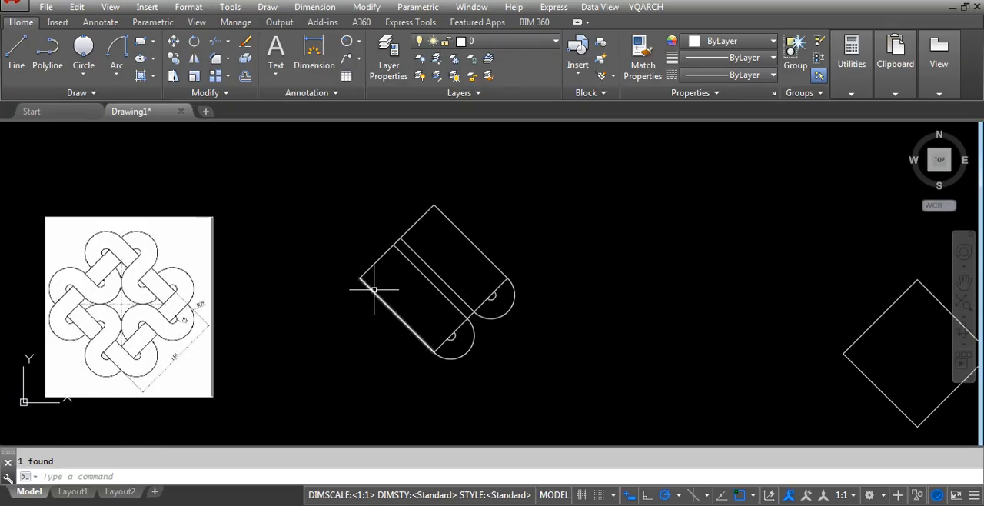
{"action": "scroll", "coordinate": [348, 293], "scroll_direction": "down", "scroll_amount": 2}
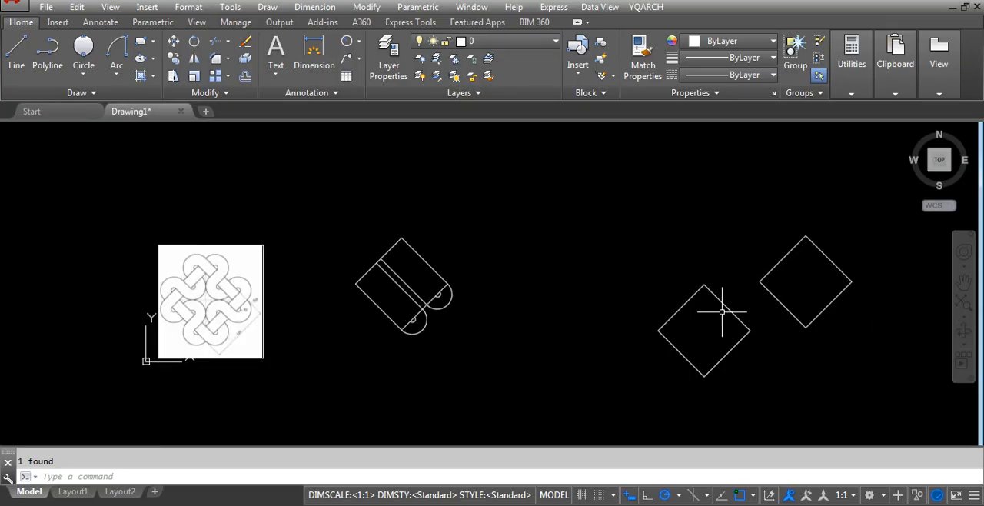
{"action": "scroll", "coordinate": [356, 298], "scroll_direction": "up", "scroll_amount": 2}
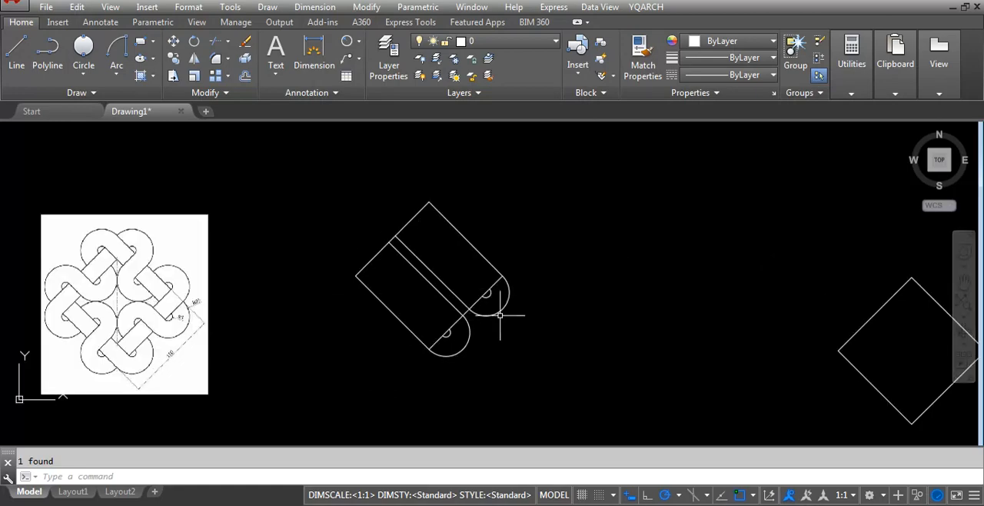
{"action": "scroll", "coordinate": [463, 298], "scroll_direction": "up", "scroll_amount": 2}
Offset all four straight sides of the diamond inward by 20.
{"action": "type", "text": "O20"}
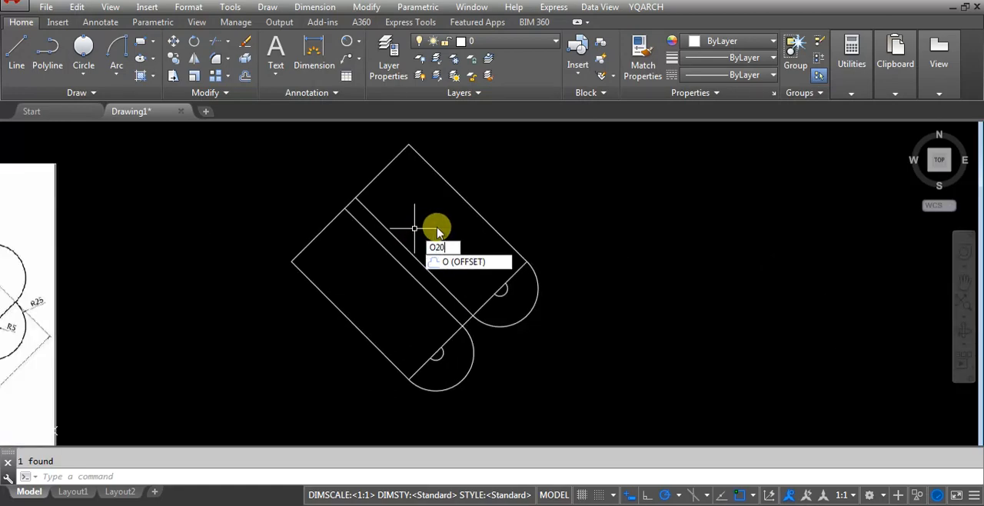
{"action": "key", "text": "Return"}
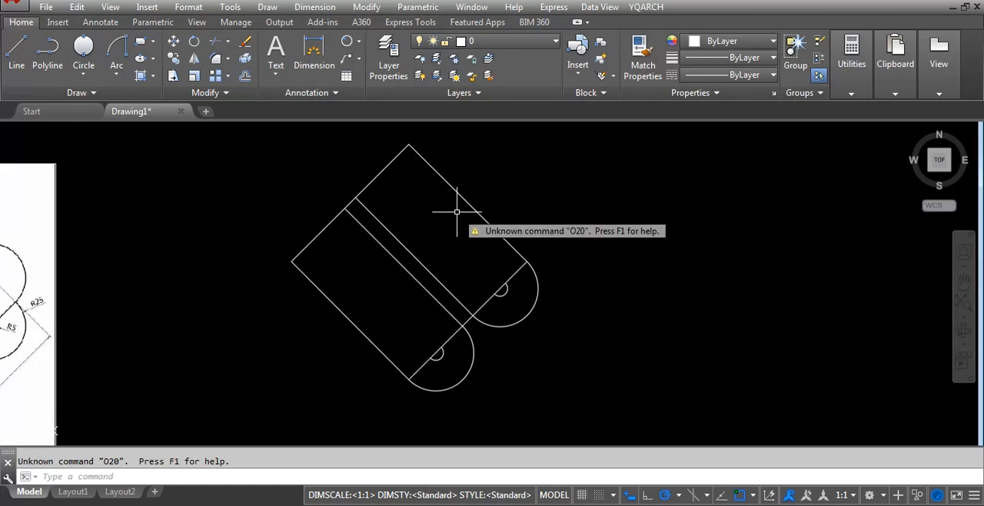
{"action": "type", "text": "o"}
{"action": "key", "text": "Return"}
{"action": "type", "text": "20"}
{"action": "key", "text": "Return"}
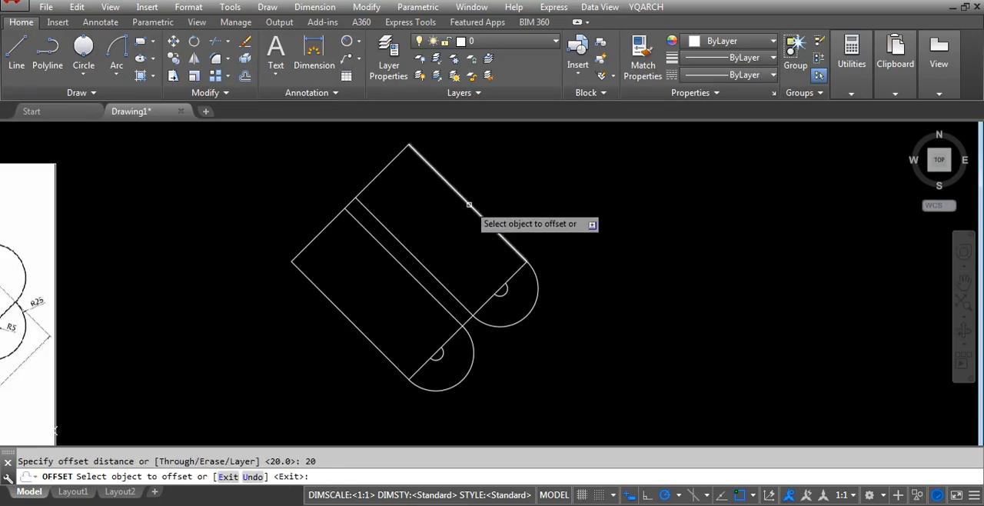
{"action": "left_click", "coordinate": [466, 209]}
{"action": "left_click", "coordinate": [382, 240]}
{"action": "left_click", "coordinate": [369, 186]}
{"action": "left_click", "coordinate": [377, 261]}
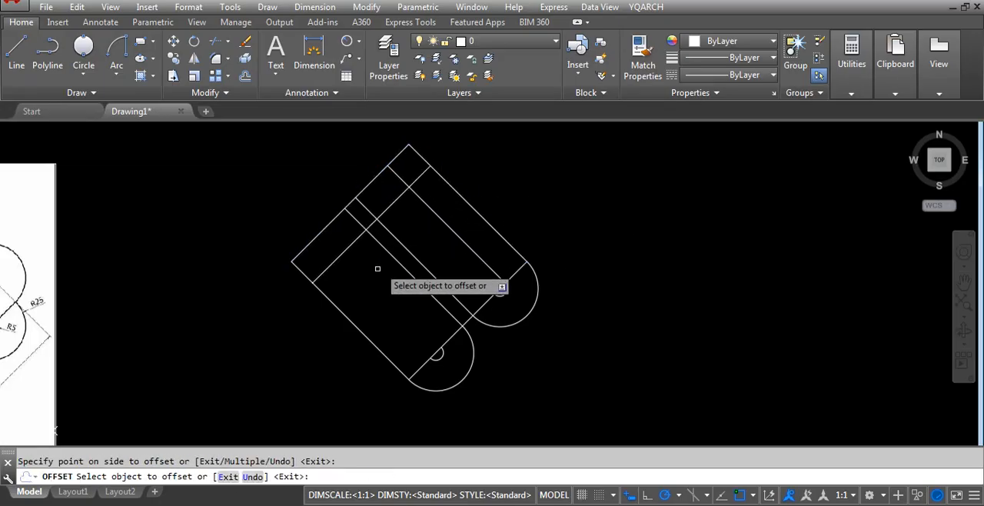
{"action": "left_click", "coordinate": [352, 321]}
{"action": "left_click", "coordinate": [396, 294]}
{"action": "left_click", "coordinate": [479, 298]}
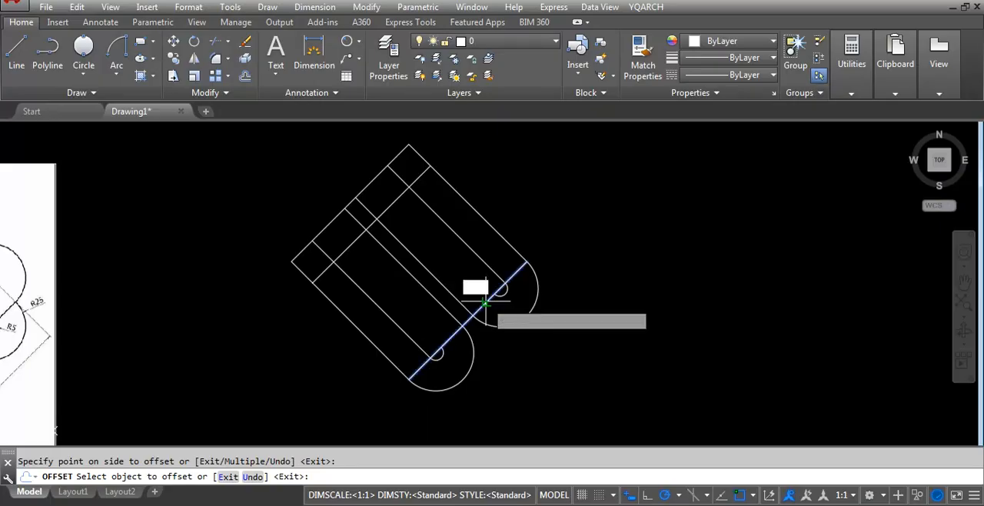
{"action": "left_click", "coordinate": [450, 299]}
{"action": "key", "text": "Return"}
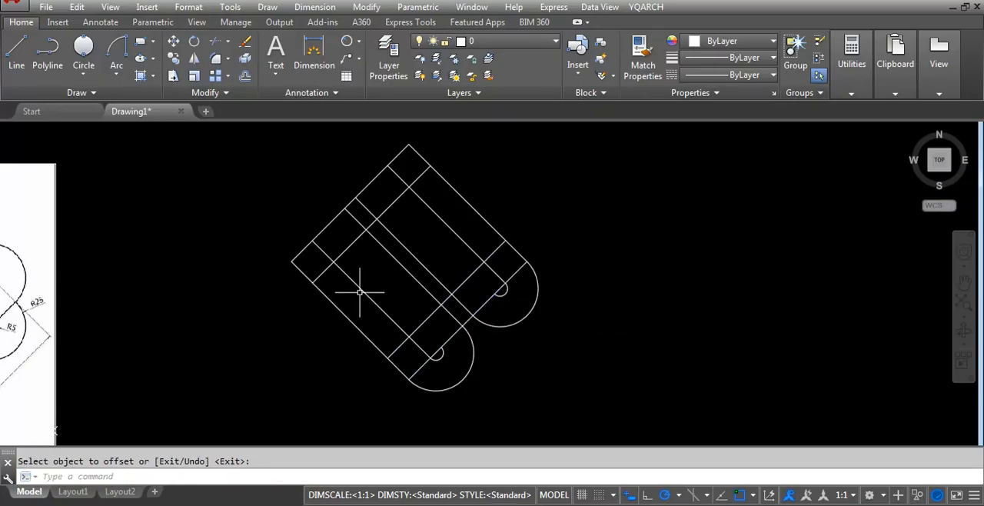
Compare the offset line grid with the reference image to locate the inner R5 arc.
{"action": "scroll", "coordinate": [453, 311], "scroll_direction": "up", "scroll_amount": 2}
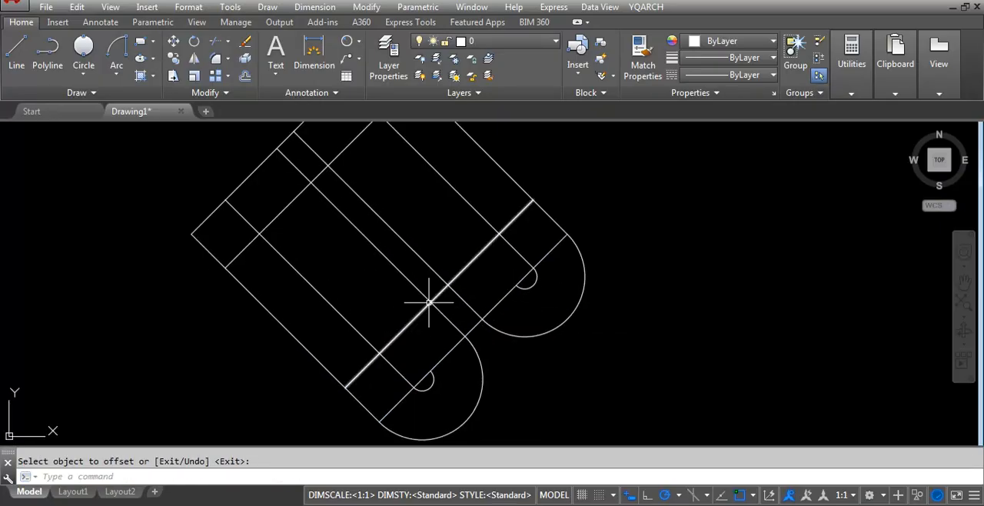
{"action": "scroll", "coordinate": [430, 300], "scroll_direction": "up", "scroll_amount": 1}
{"action": "scroll", "coordinate": [630, 295], "scroll_direction": "down", "scroll_amount": 3}
{"action": "scroll", "coordinate": [303, 324], "scroll_direction": "up", "scroll_amount": 2}
{"action": "scroll", "coordinate": [538, 325], "scroll_direction": "down", "scroll_amount": 4}
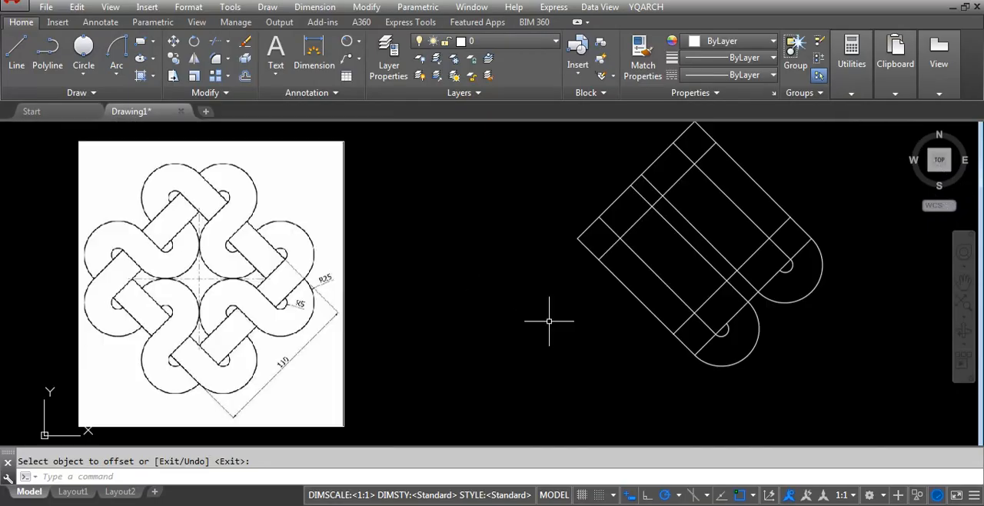
{"action": "scroll", "coordinate": [764, 279], "scroll_direction": "up", "scroll_amount": 4}
{"action": "scroll", "coordinate": [469, 325], "scroll_direction": "down", "scroll_amount": 2}
{"action": "scroll", "coordinate": [636, 330], "scroll_direction": "down", "scroll_amount": 2}
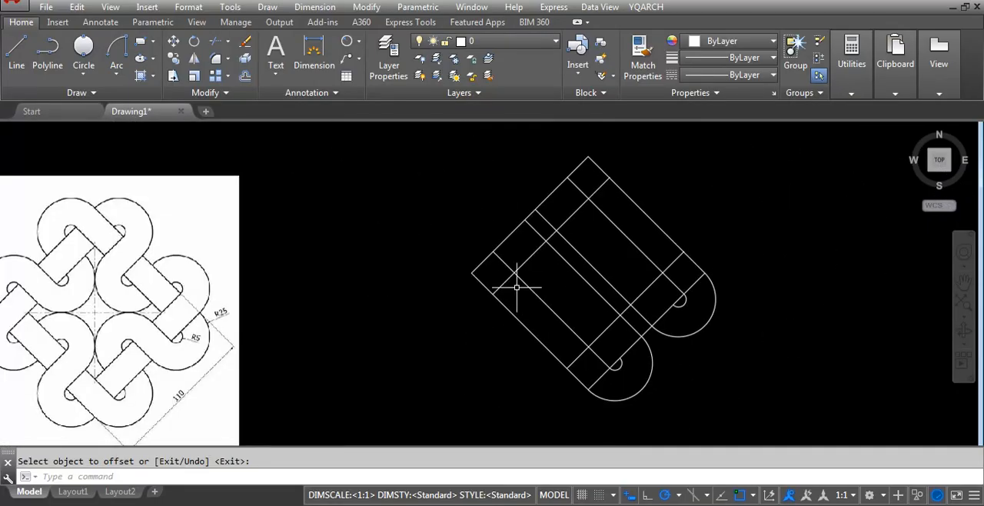
Draw a Start, End, Radius arc of radius 5 between the two middle lines' crossings with the lower-right offset line, bulging inward.
{"action": "scroll", "coordinate": [738, 339], "scroll_direction": "up", "scroll_amount": 2}
{"action": "left_click", "coordinate": [116, 71]}
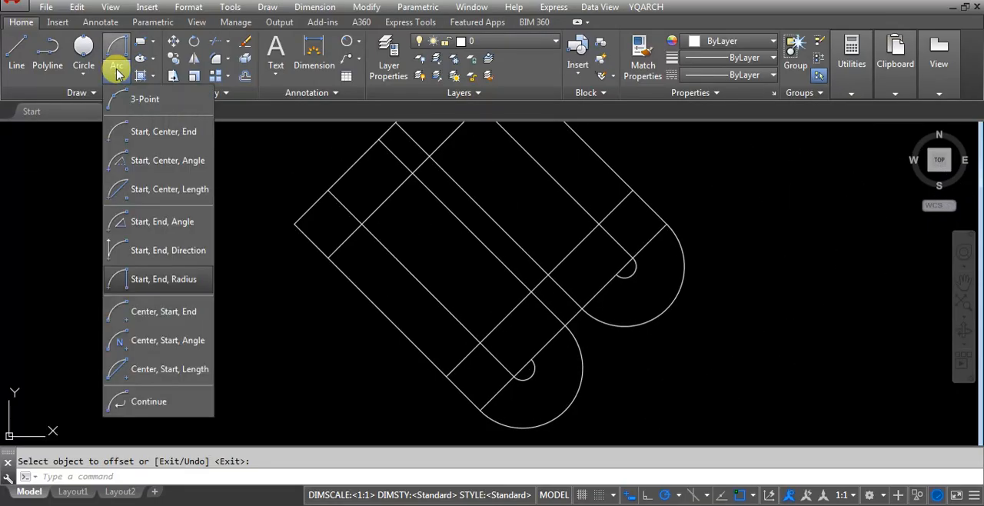
{"action": "left_click", "coordinate": [137, 276]}
{"action": "scroll", "coordinate": [230, 292], "scroll_direction": "down", "scroll_amount": 2}
{"action": "scroll", "coordinate": [414, 330], "scroll_direction": "up", "scroll_amount": 2}
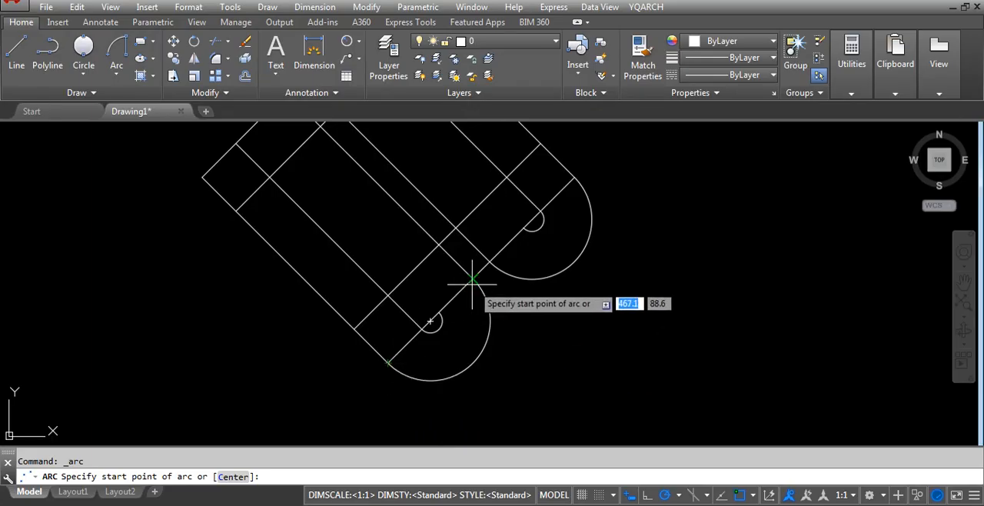
{"action": "scroll", "coordinate": [461, 401], "scroll_direction": "down", "scroll_amount": 2}
{"action": "scroll", "coordinate": [438, 241], "scroll_direction": "up", "scroll_amount": 2}
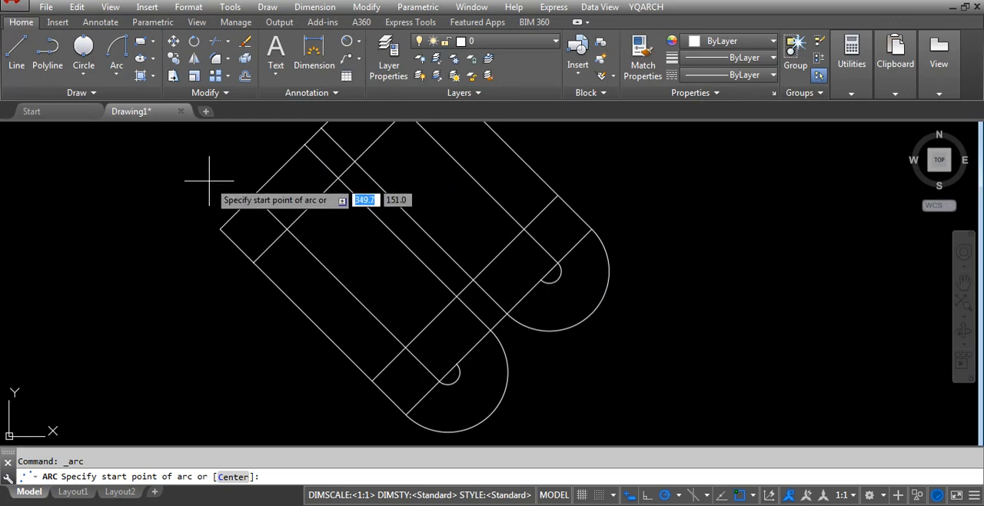
{"action": "scroll", "coordinate": [477, 279], "scroll_direction": "up", "scroll_amount": 2}
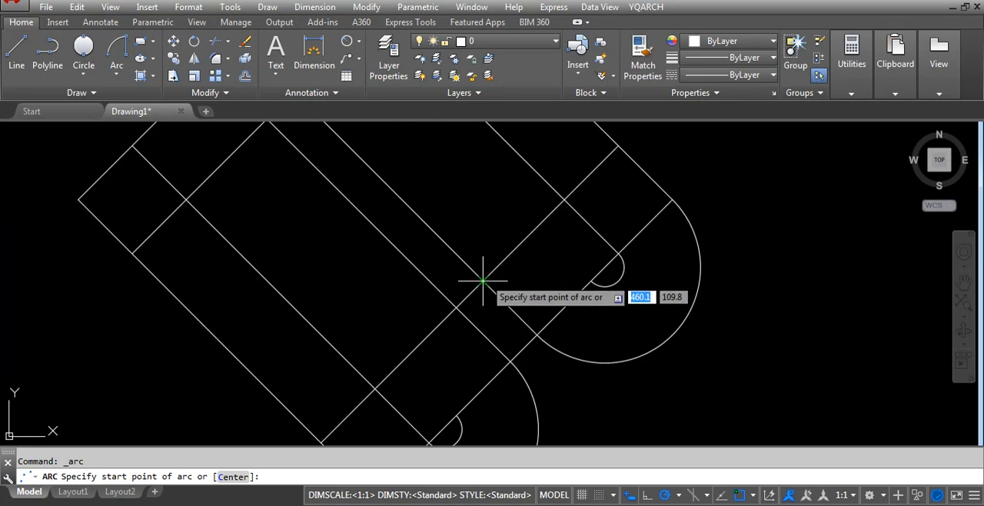
{"action": "left_click", "coordinate": [483, 281]}
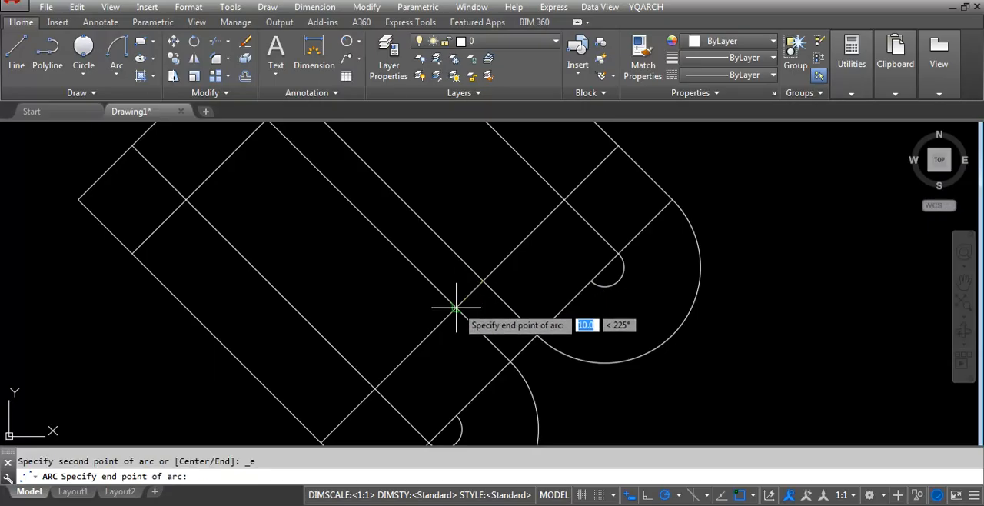
{"action": "left_click", "coordinate": [452, 299]}
{"action": "scroll", "coordinate": [418, 269], "scroll_direction": "up", "scroll_amount": 2}
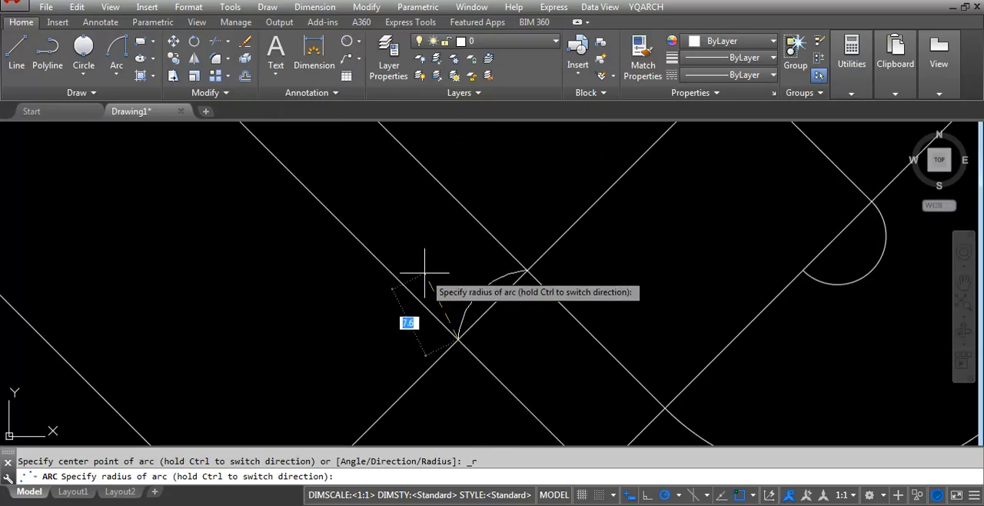
{"action": "type", "text": "5"}
{"action": "key", "text": "Return"}
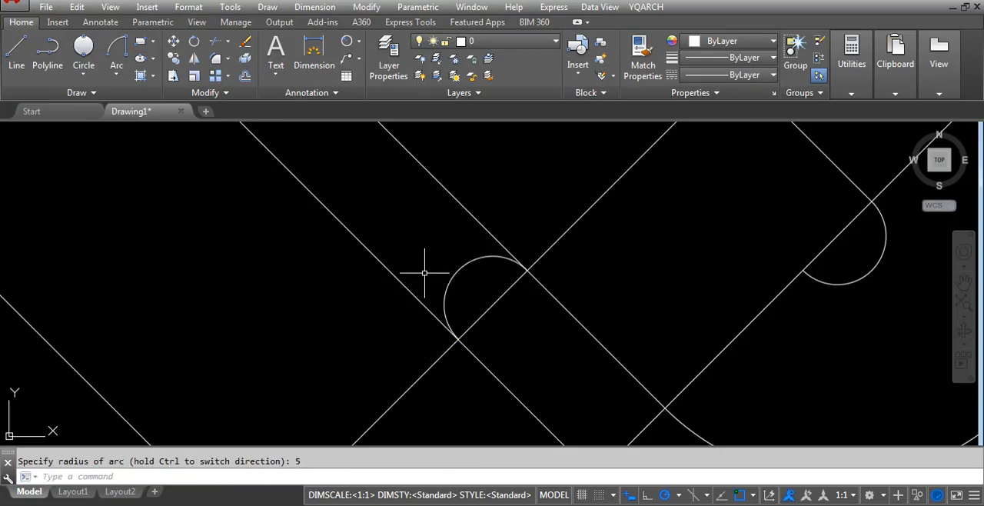
{"action": "scroll", "coordinate": [478, 282], "scroll_direction": "down", "scroll_amount": 2}
{"action": "left_click", "coordinate": [425, 182]}
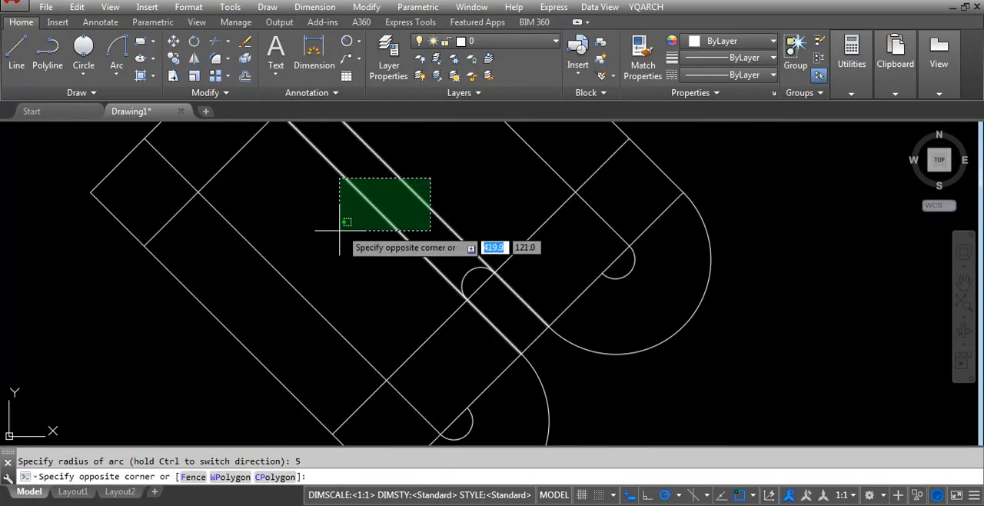
{"action": "left_click", "coordinate": [336, 226]}
{"action": "scroll", "coordinate": [523, 270], "scroll_direction": "down", "scroll_amount": 3}
{"action": "key", "text": "Escape"}
Erase the middle line nearer the diamond's lower-left edge.
{"action": "scroll", "coordinate": [252, 307], "scroll_direction": "up", "scroll_amount": 2}
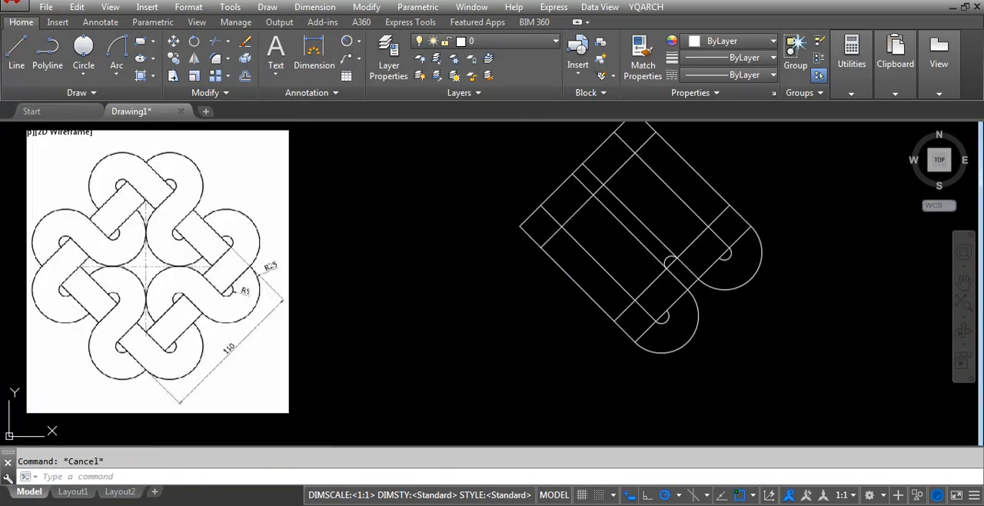
{"action": "left_click", "coordinate": [643, 244]}
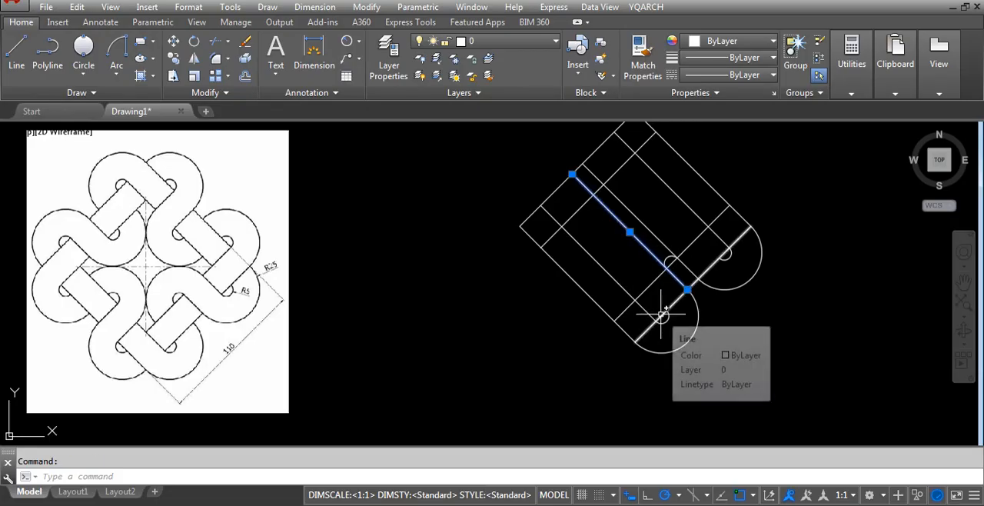
{"action": "key", "text": "Delete"}
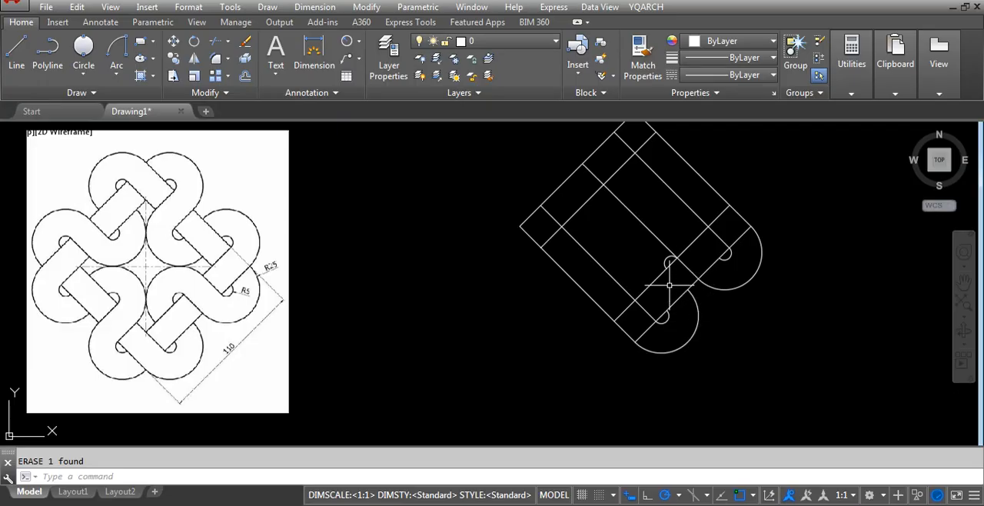
Trim the remaining middle line inside the diamond back to the lower-right offset line and erase its leftover stub near the upper-left edge.
{"action": "type", "text": "tr"}
{"action": "key", "text": "Return"}
{"action": "key", "text": "Return"}
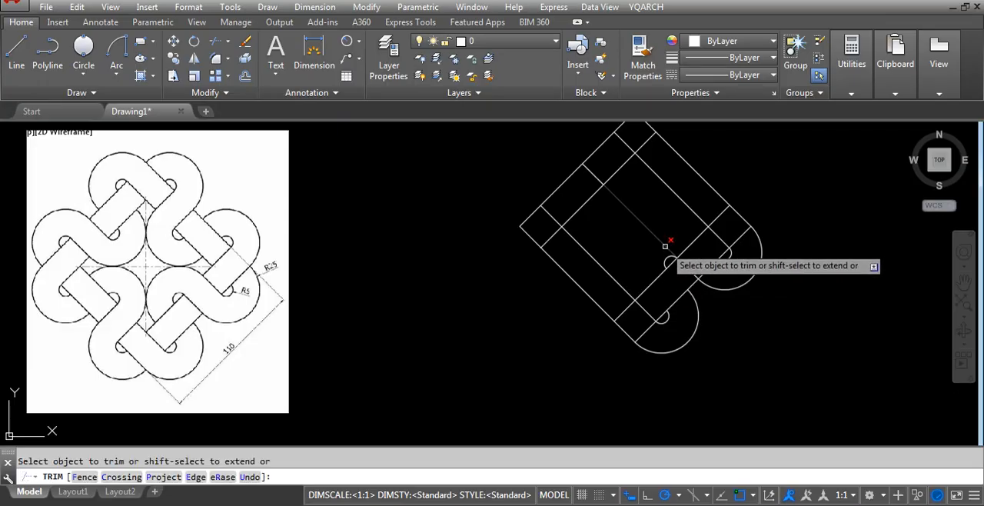
{"action": "key", "text": "Escape"}
{"action": "left_click", "coordinate": [592, 174]}
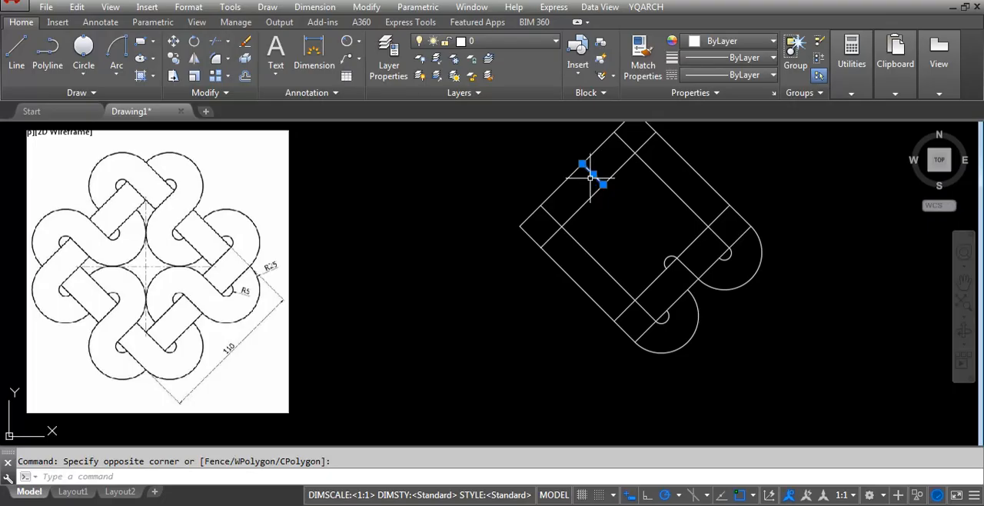
{"action": "key", "text": "Delete"}
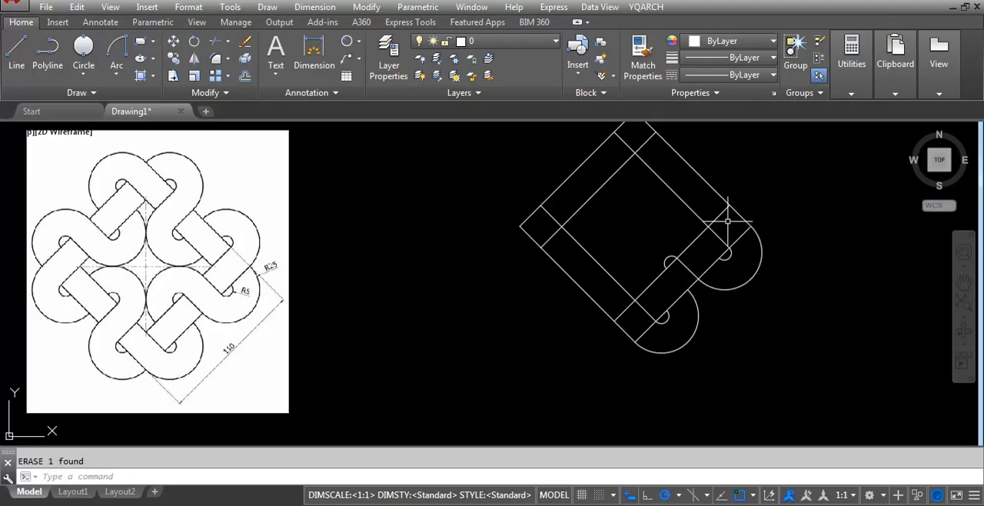
Trim off the part of the upper-right edge's inner offset line that crosses the lower-right band.
{"action": "type", "text": "tr"}
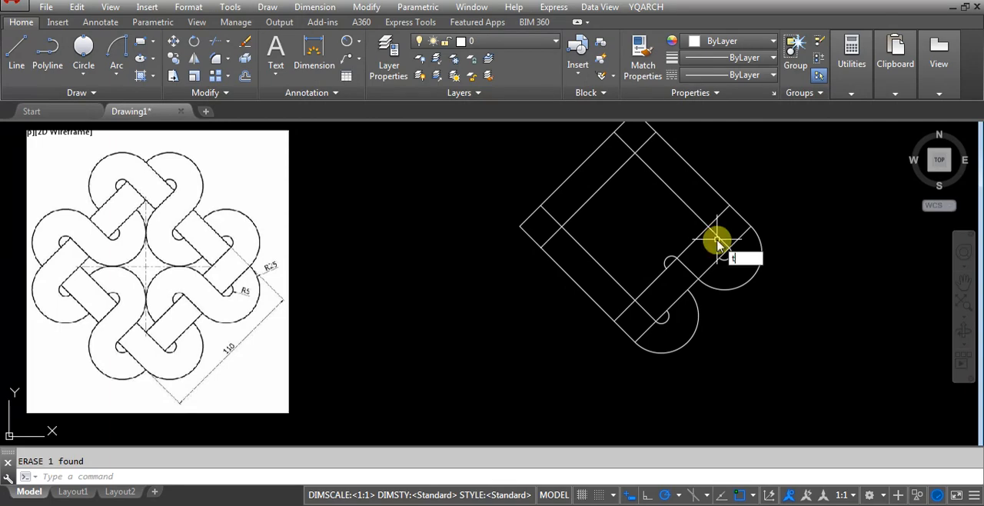
{"action": "key", "text": "Return"}
{"action": "key", "text": "Return"}
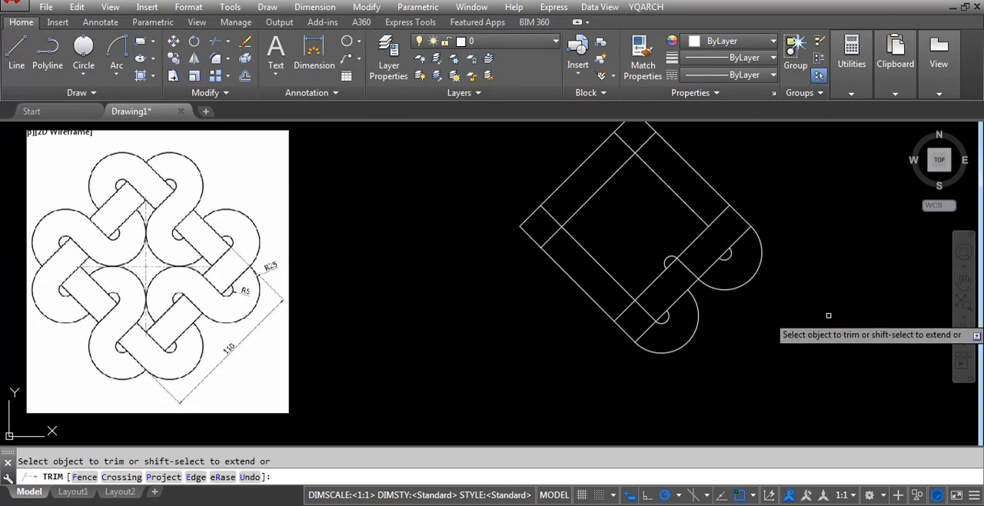
{"action": "key", "text": "Return"}
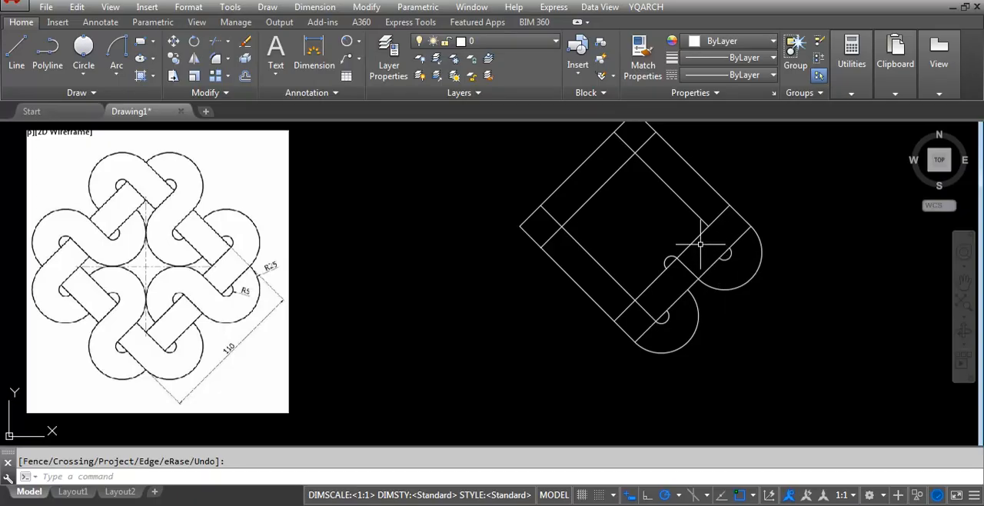
Enable all object snap modes in the drafting settings.
{"action": "scroll", "coordinate": [711, 223], "scroll_direction": "up", "scroll_amount": 3}
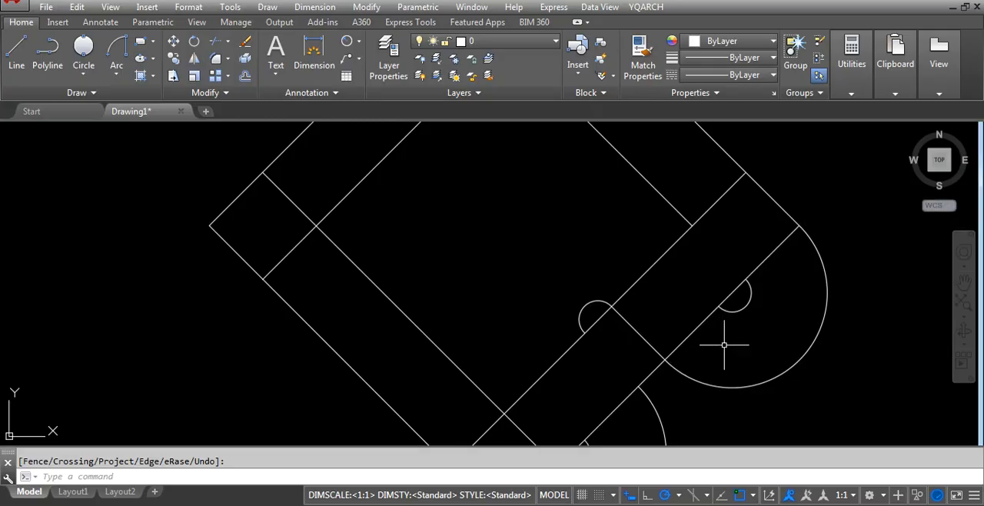
{"action": "left_click", "coordinate": [753, 497]}
{"action": "left_click", "coordinate": [752, 476]}
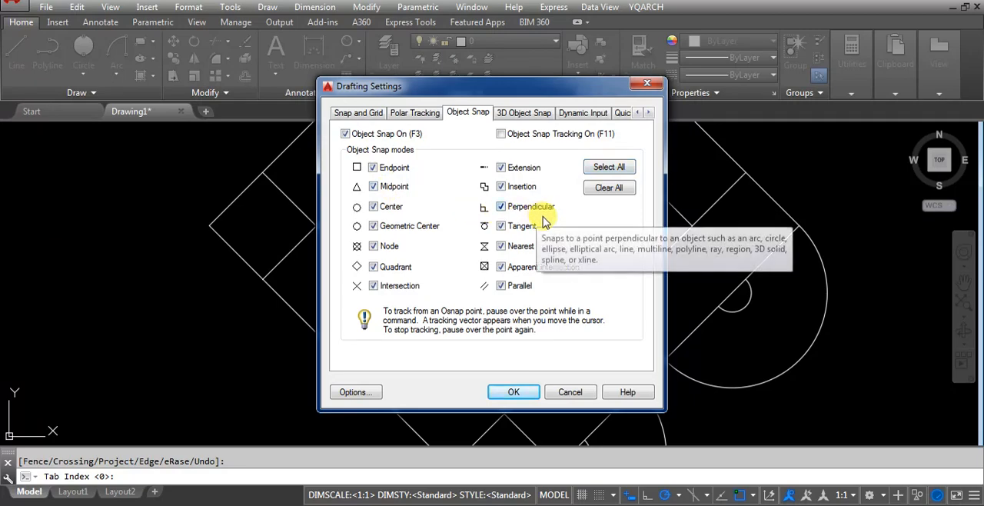
{"action": "left_click", "coordinate": [515, 392]}
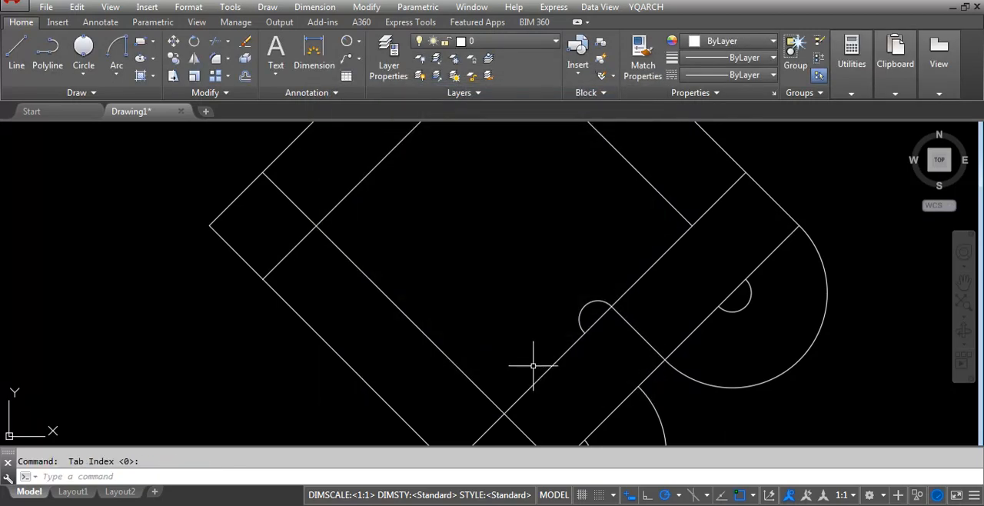
Draw a 20-unit line across the lower-right band, from the lower end of the R5 arc near the right corner perpendicular to the inner offset line.
{"action": "type", "text": "l"}
{"action": "key", "text": "Return"}
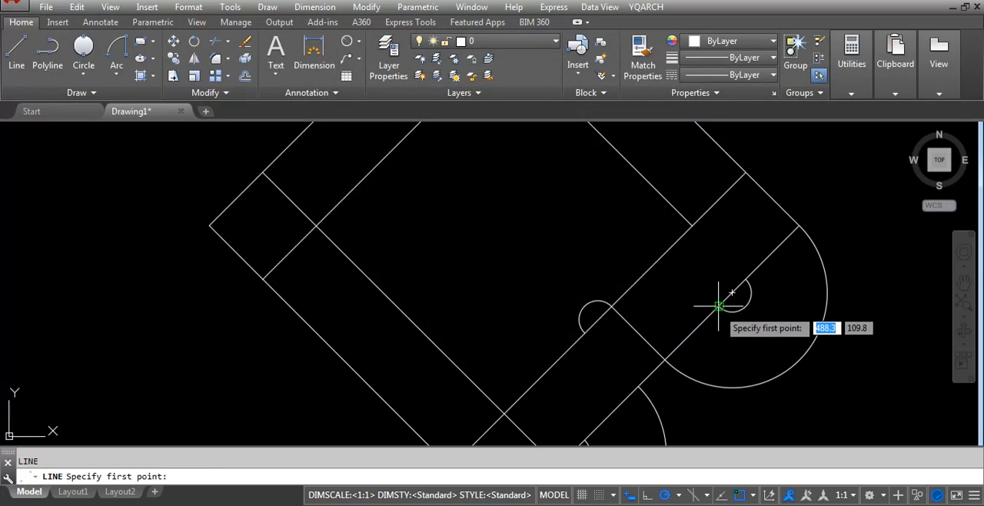
{"action": "left_click", "coordinate": [718, 308]}
{"action": "scroll", "coordinate": [718, 308], "scroll_direction": "up", "scroll_amount": 3}
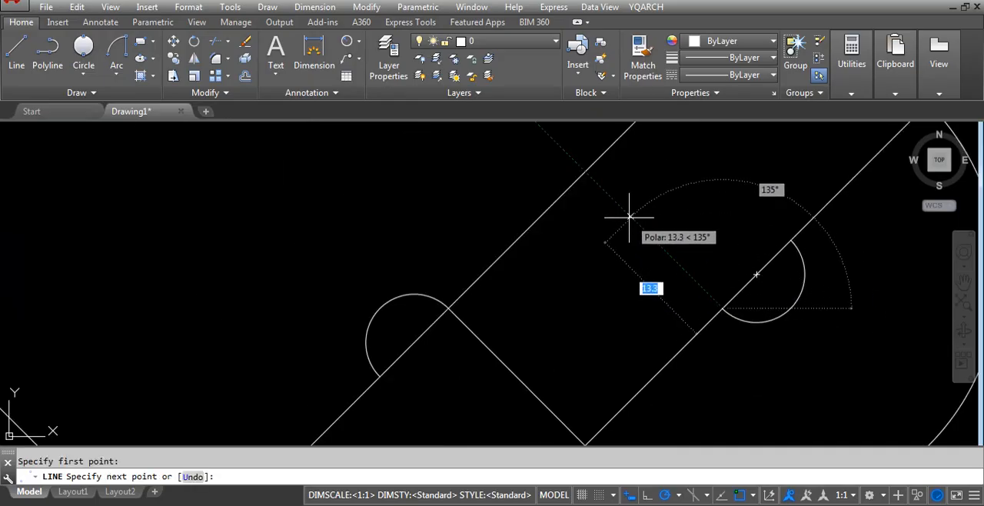
{"action": "left_click", "coordinate": [585, 171]}
{"action": "scroll", "coordinate": [603, 222], "scroll_direction": "down", "scroll_amount": 3}
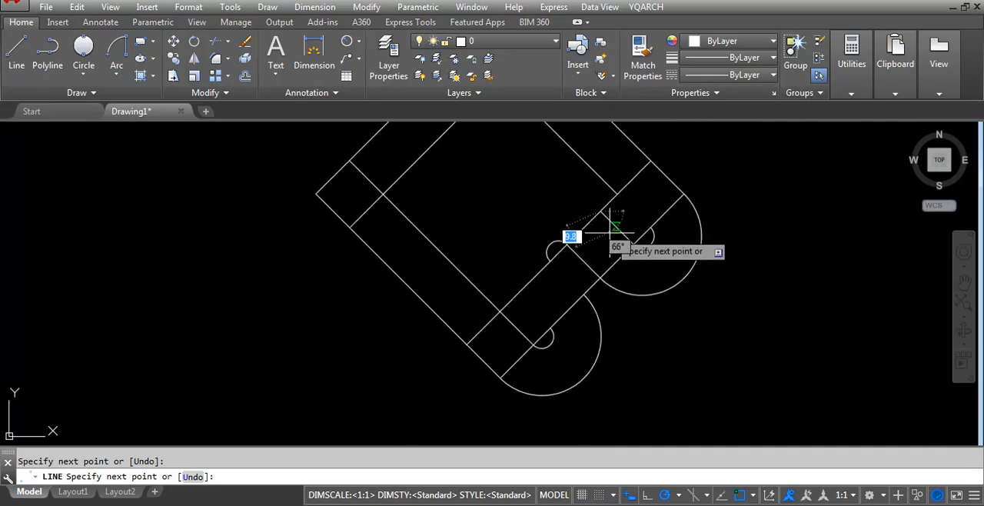
{"action": "key", "text": "Return"}
{"action": "scroll", "coordinate": [618, 323], "scroll_direction": "down", "scroll_amount": 1}
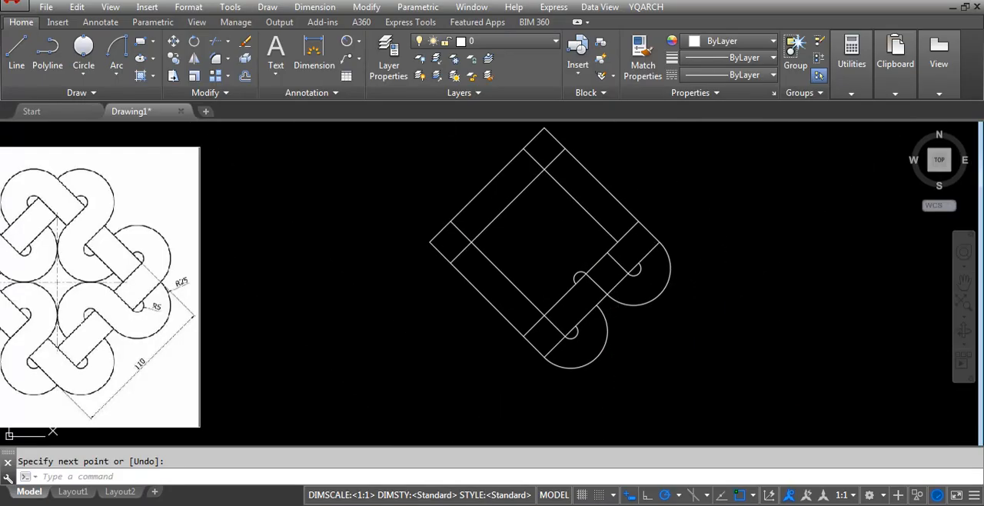
Copy the middle line crossing the lower-right band from the end of the right R25 arc to the end of the bottom R25 arc.
{"action": "scroll", "coordinate": [582, 299], "scroll_direction": "up", "scroll_amount": 3}
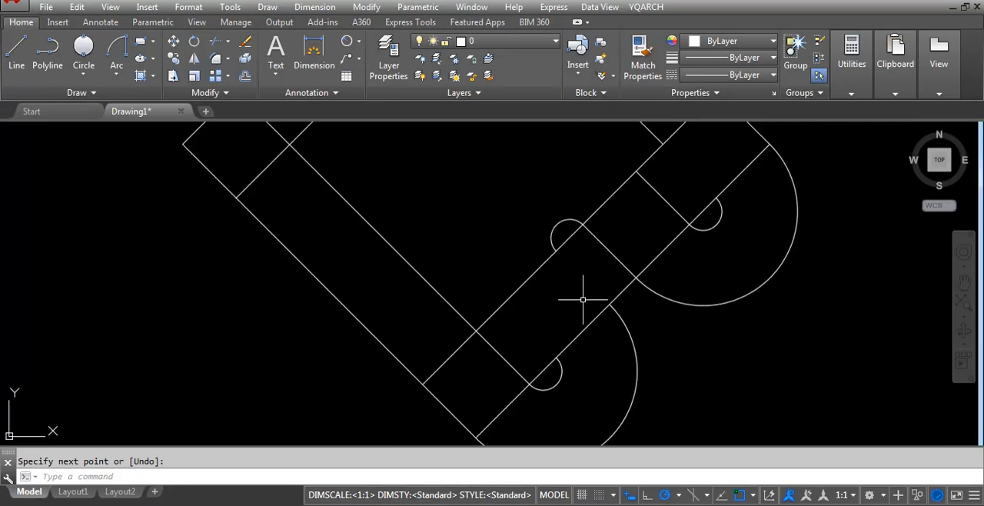
{"action": "scroll", "coordinate": [595, 250], "scroll_direction": "up", "scroll_amount": 2}
{"action": "left_click", "coordinate": [648, 246]}
{"action": "left_click", "coordinate": [579, 275]}
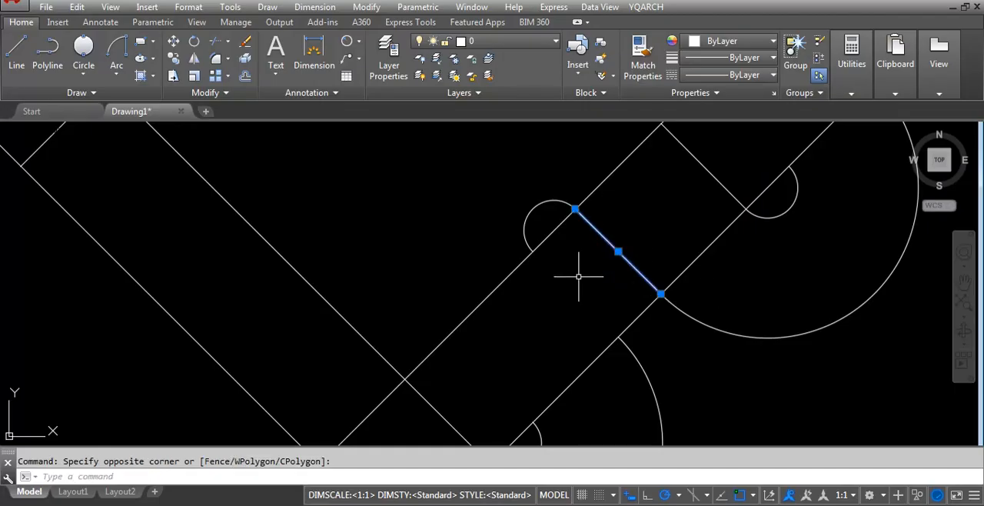
{"action": "type", "text": "c"}
{"action": "key", "text": "Return"}
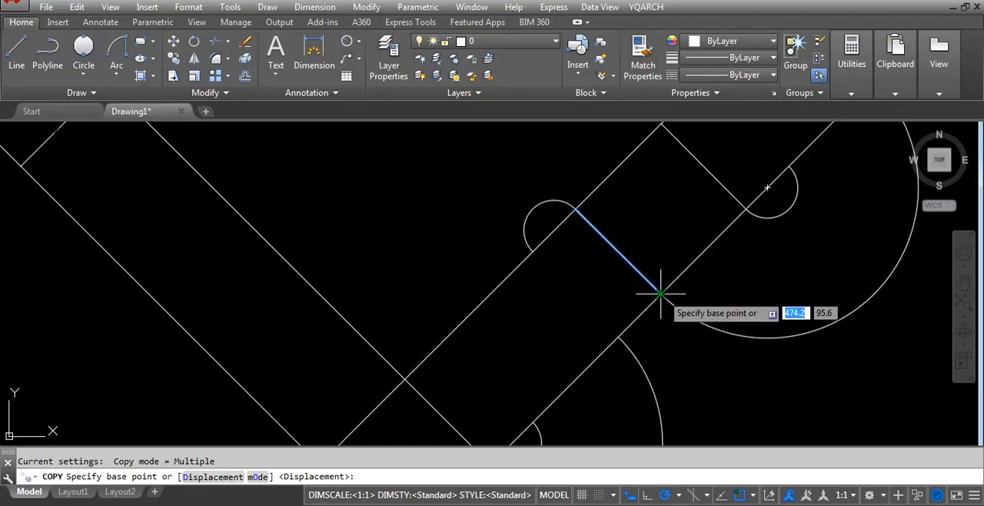
{"action": "left_click", "coordinate": [660, 294]}
{"action": "left_click", "coordinate": [617, 336]}
{"action": "key", "text": "Return"}
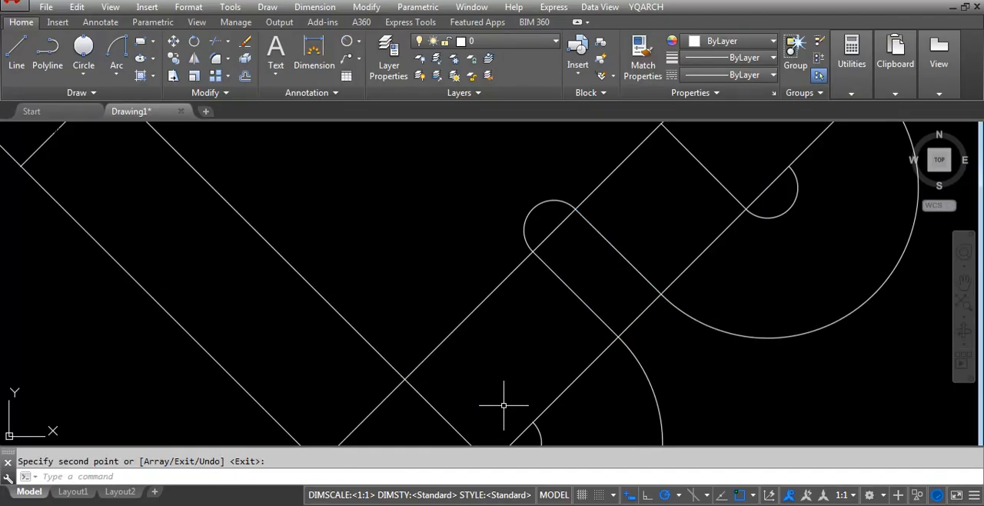
Erase the copied cross line between the inner R5 arc and the bottom R25 arc.
{"action": "left_click", "coordinate": [585, 295]}
{"action": "left_click", "coordinate": [575, 294]}
{"action": "type", "text": "e"}
{"action": "key", "text": "Return"}
{"action": "scroll", "coordinate": [606, 295], "scroll_direction": "down", "scroll_amount": 3}
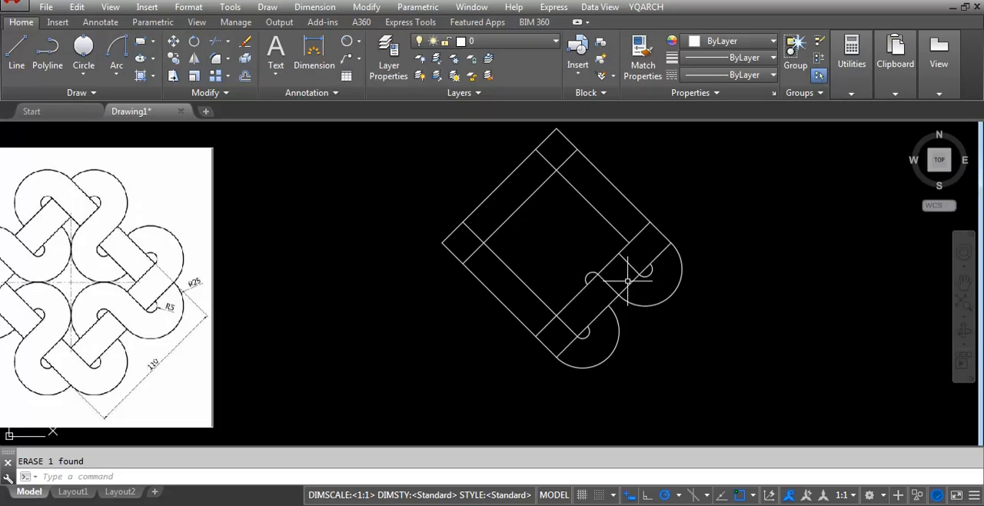
Trim the inner offset line between the two cross lines and the outer edge between the right R25 arc and its R5 arc.
{"action": "type", "text": "tr"}
{"action": "key", "text": "Return"}
{"action": "key", "text": "Return"}
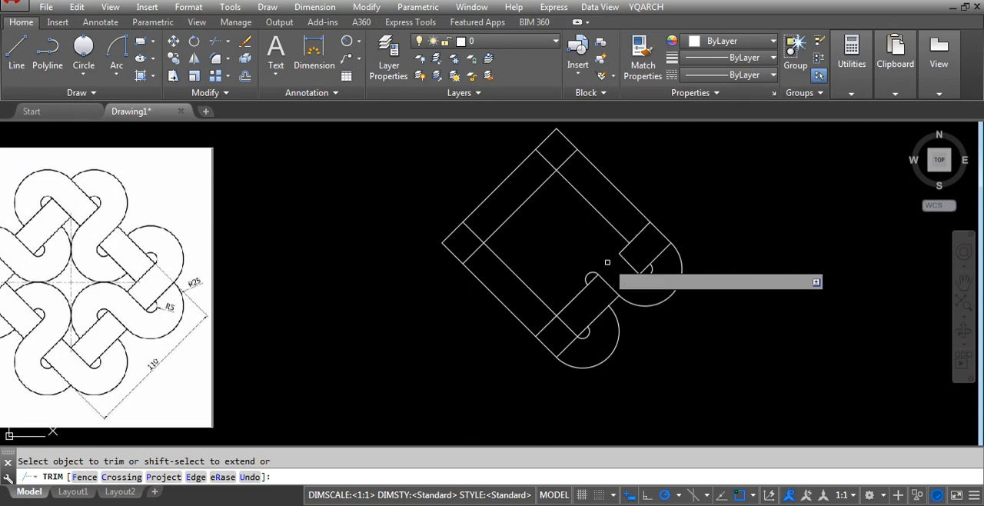
{"action": "key", "text": "Return"}
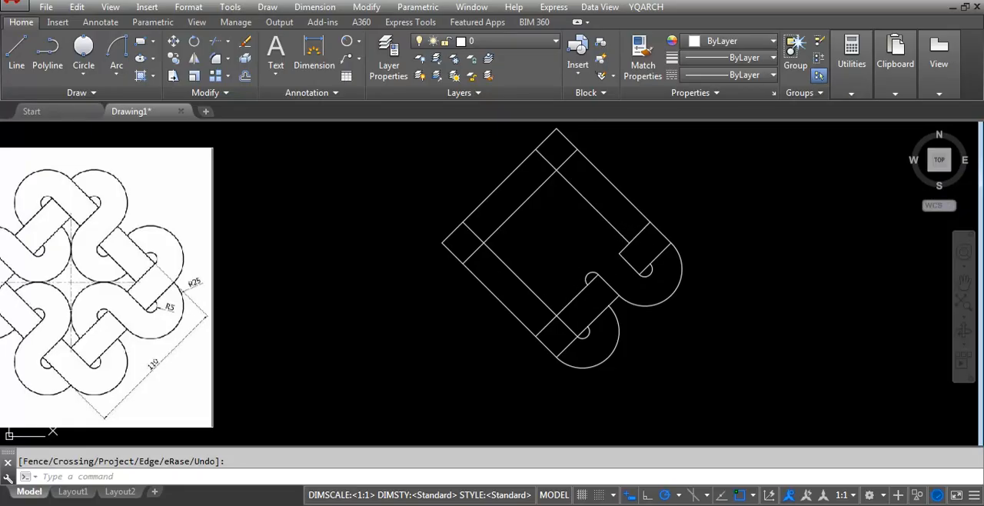
Offset the inner R5 arc outward by 20 to form the concentric outer arc of the inner loop.
{"action": "type", "text": "o"}
{"action": "key", "text": "Return"}
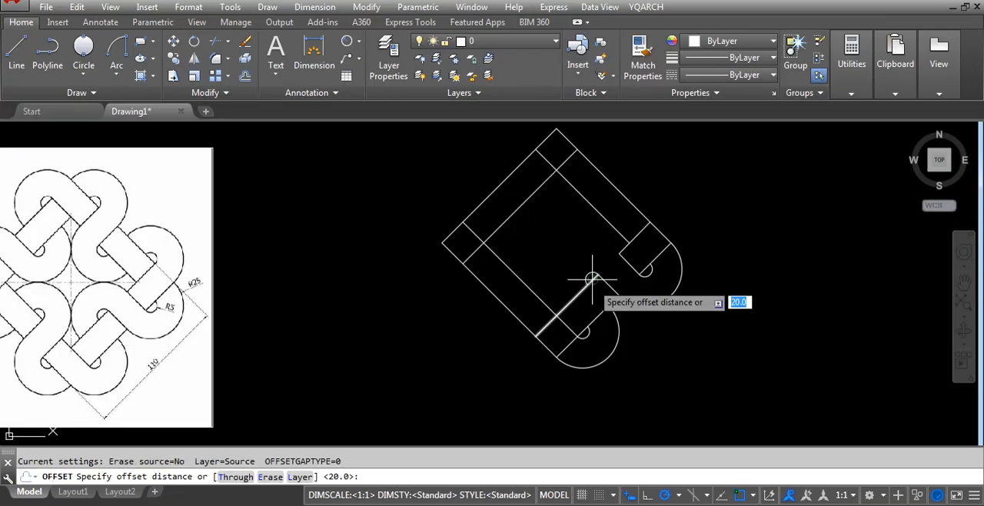
{"action": "type", "text": "20"}
{"action": "key", "text": "Return"}
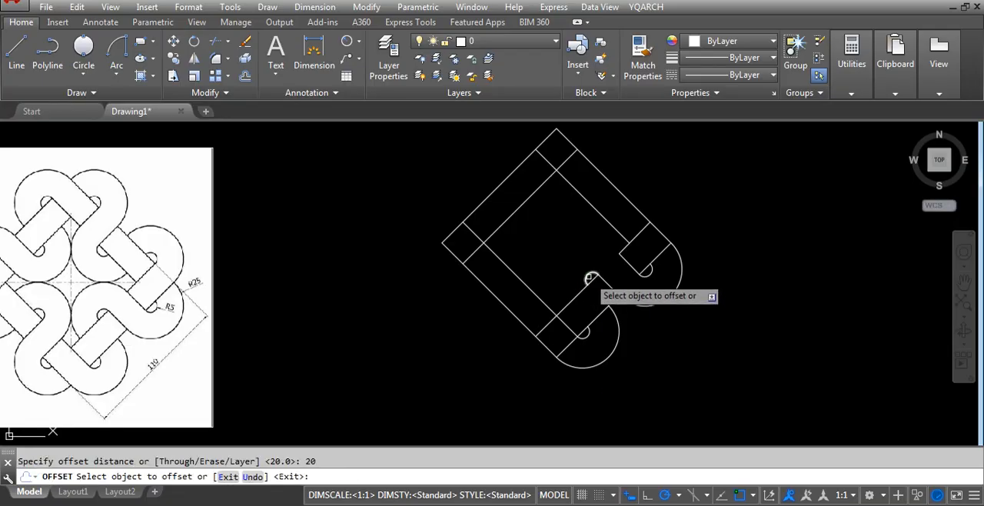
{"action": "left_click", "coordinate": [590, 278]}
{"action": "left_click", "coordinate": [543, 239]}
{"action": "key", "text": "Return"}
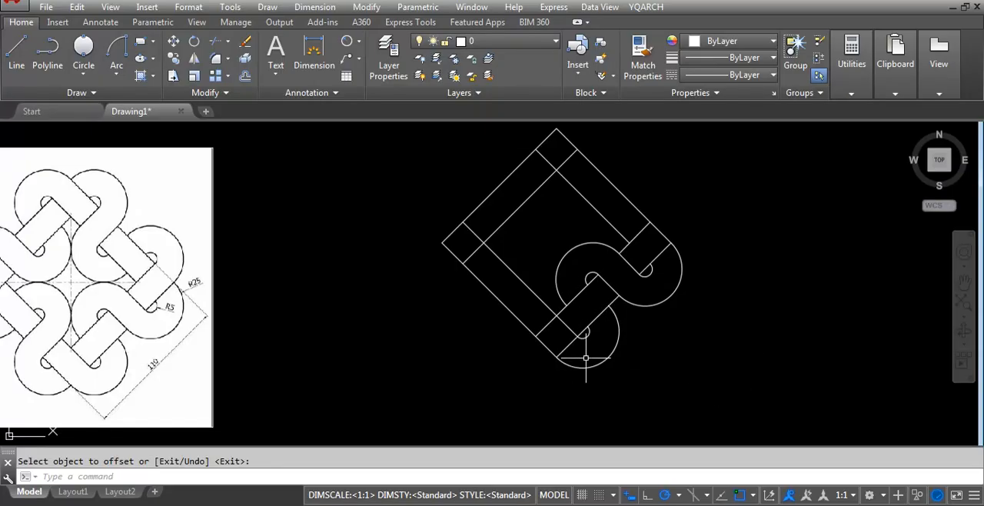
Trim the two line segments crossing the lower-left band at the diamond's bottom corner, leaving the band open into the R25 loop.
{"action": "type", "text": "tr"}
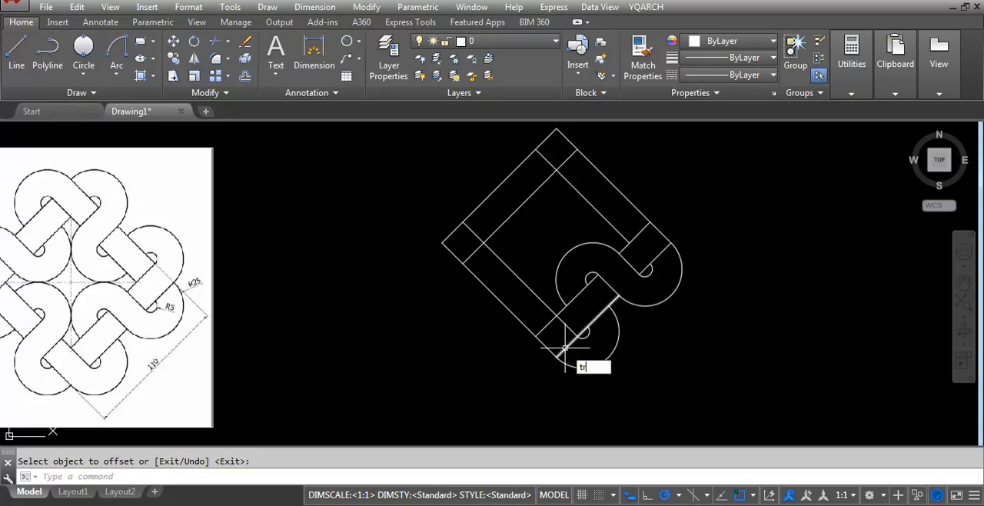
{"action": "key", "text": "Return"}
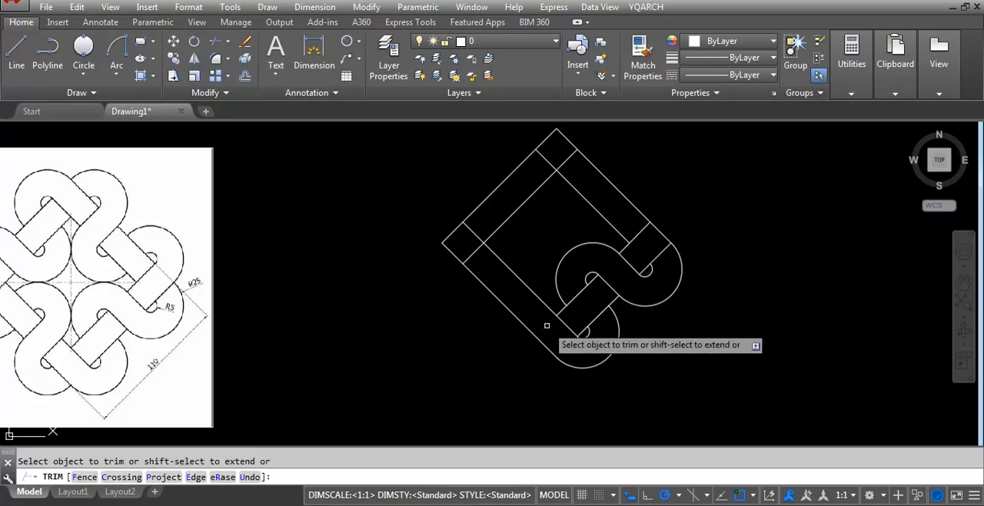
{"action": "key", "text": "Return"}
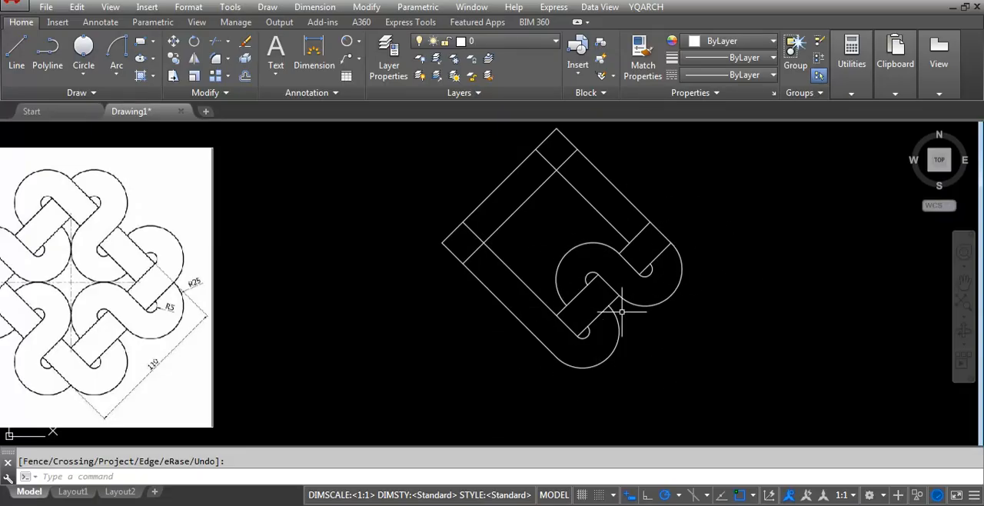
{"action": "scroll", "coordinate": [622, 311], "scroll_direction": "down", "scroll_amount": 2}
{"action": "scroll", "coordinate": [607, 292], "scroll_direction": "up", "scroll_amount": 2}
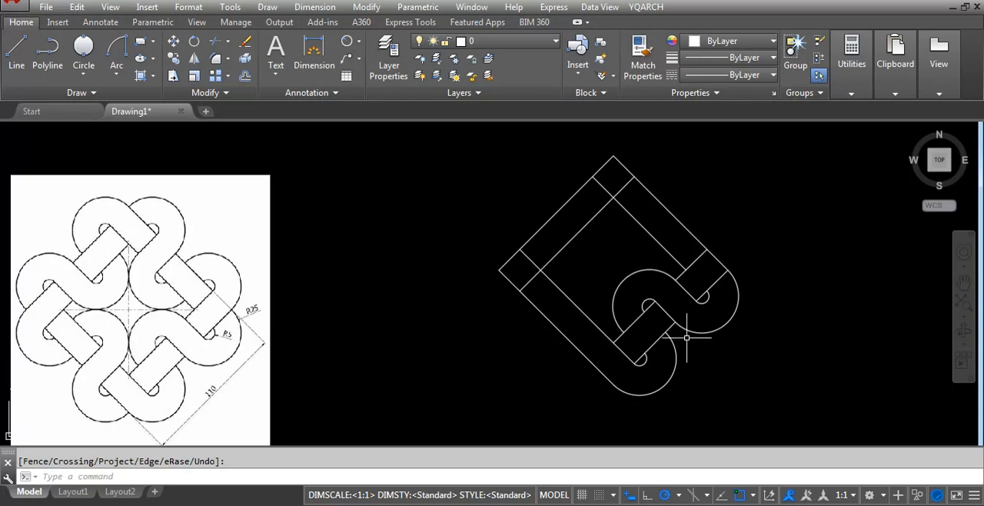
{"action": "scroll", "coordinate": [577, 238], "scroll_direction": "down", "scroll_amount": 2}
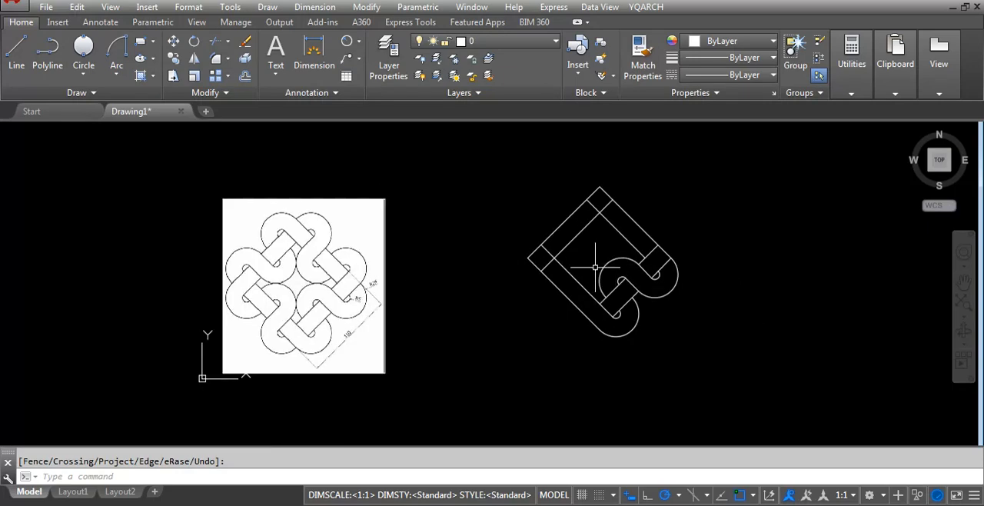
{"action": "scroll", "coordinate": [588, 239], "scroll_direction": "up", "scroll_amount": 2}
{"action": "left_click", "coordinate": [594, 240]}
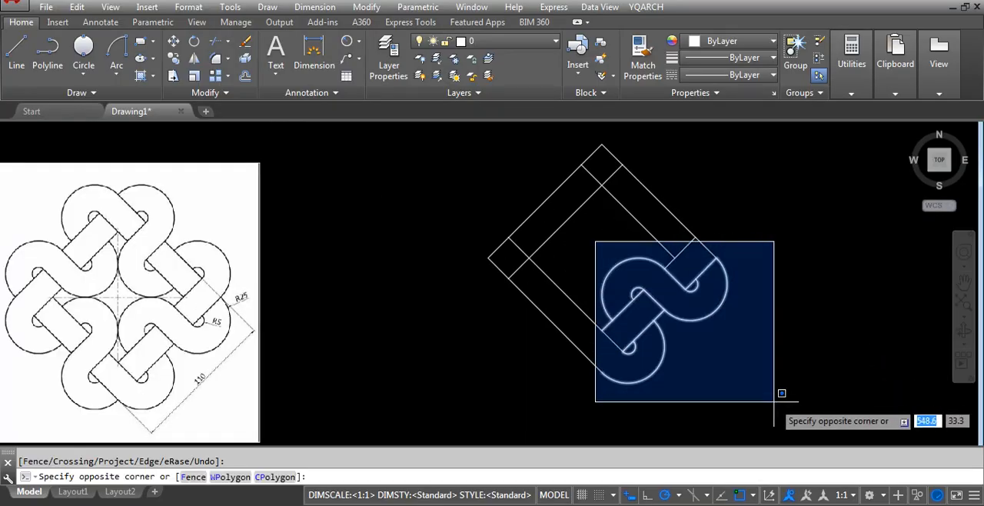
{"action": "left_click", "coordinate": [779, 403]}
{"action": "left_click", "coordinate": [797, 310]}
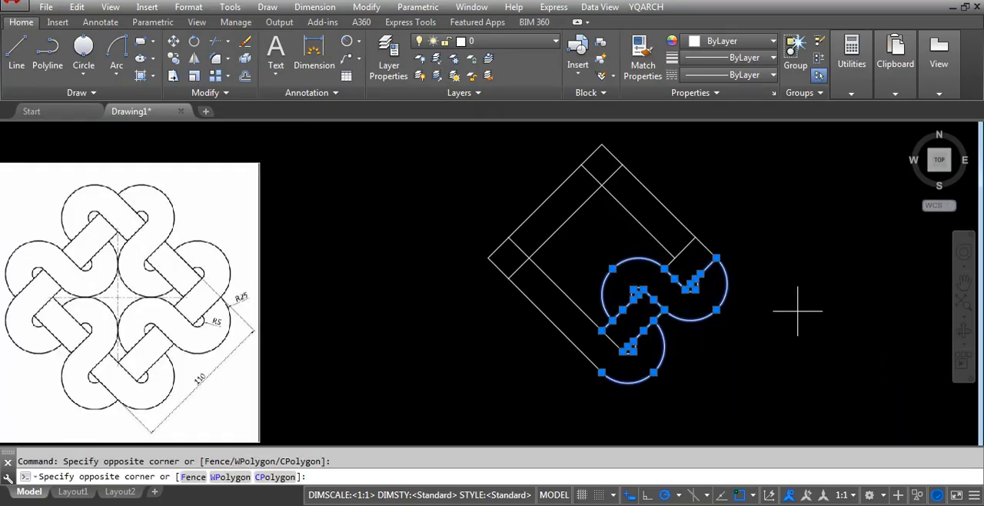
{"action": "left_click", "coordinate": [791, 333]}
{"action": "key", "text": "Escape"}
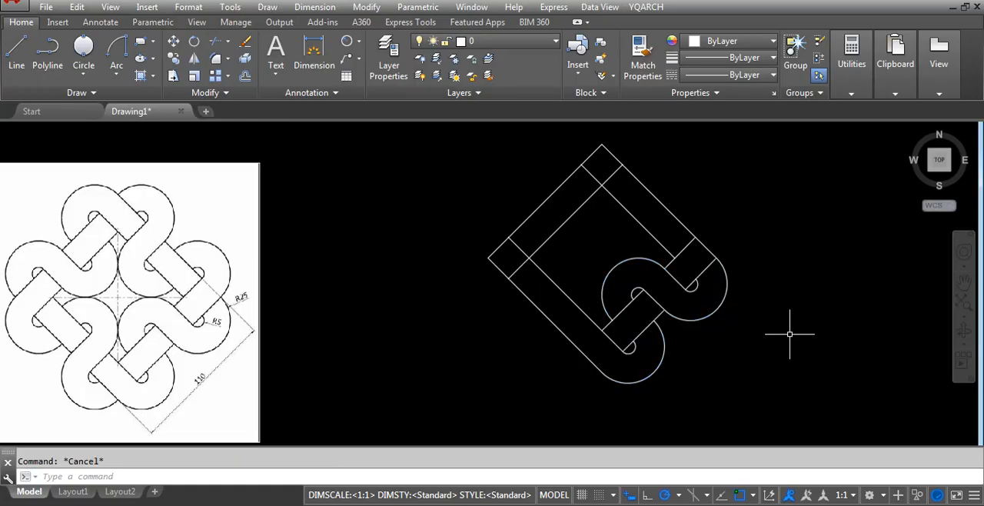
{"action": "left_click", "coordinate": [726, 195]}
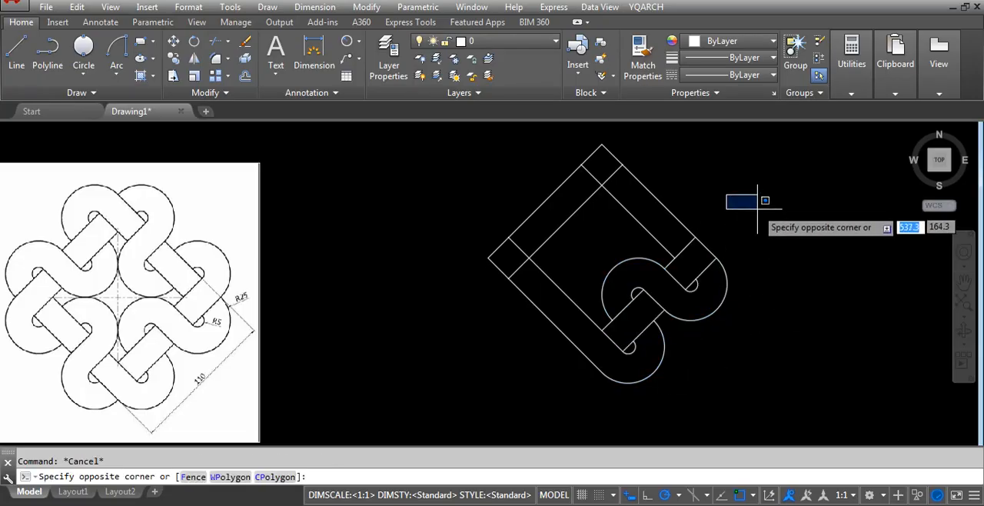
{"action": "left_click", "coordinate": [748, 188]}
{"action": "mouse_move", "coordinate": [753, 203]}
{"action": "left_mouse_down"}
{"action": "mouse_move", "coordinate": [795, 217]}
{"action": "mouse_move", "coordinate": [772, 272]}
{"action": "mouse_move", "coordinate": [881, 259]}
{"action": "mouse_move", "coordinate": [873, 366]}
{"action": "mouse_move", "coordinate": [798, 342]}
{"action": "mouse_move", "coordinate": [841, 216]}
{"action": "mouse_move", "coordinate": [879, 402]}
{"action": "mouse_move", "coordinate": [862, 396]}
{"action": "left_mouse_up"}
{"action": "scroll", "coordinate": [429, 317], "scroll_direction": "down", "scroll_amount": 4}
{"action": "scroll", "coordinate": [589, 340], "scroll_direction": "up", "scroll_amount": 2}
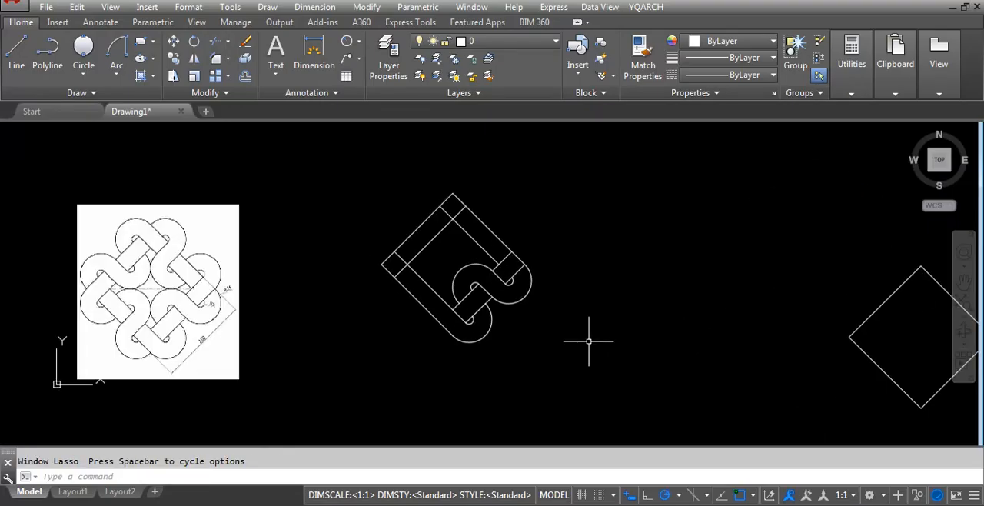
{"action": "left_click", "coordinate": [586, 187]}
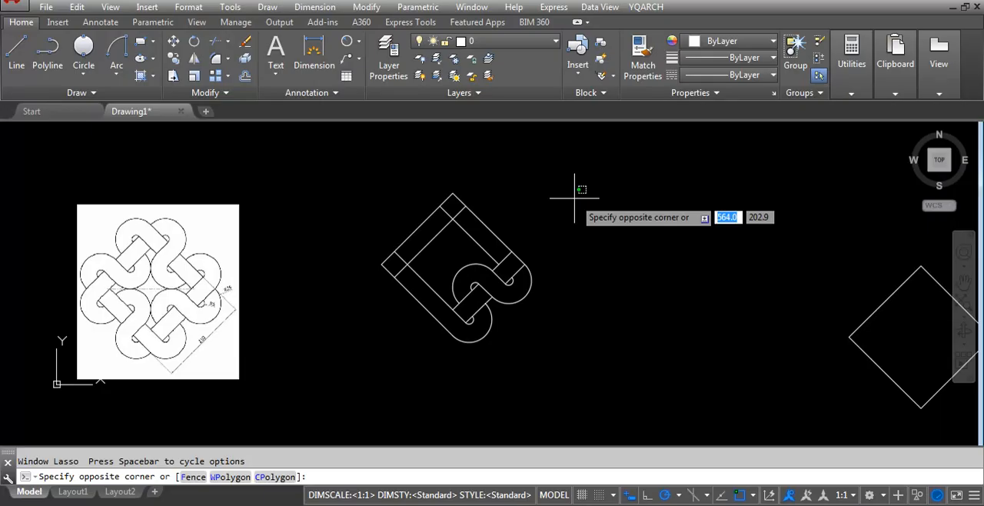
{"action": "left_click", "coordinate": [652, 336]}
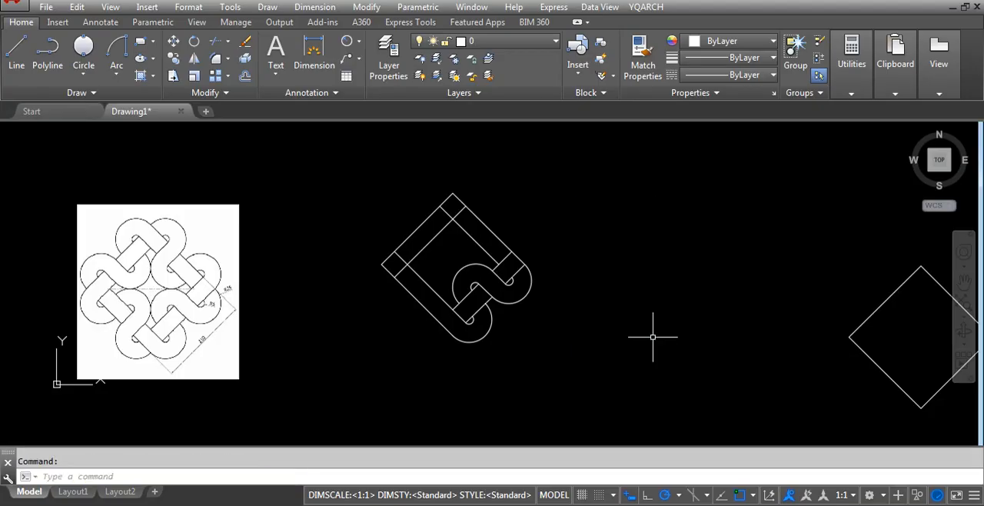
{"action": "left_click", "coordinate": [586, 231]}
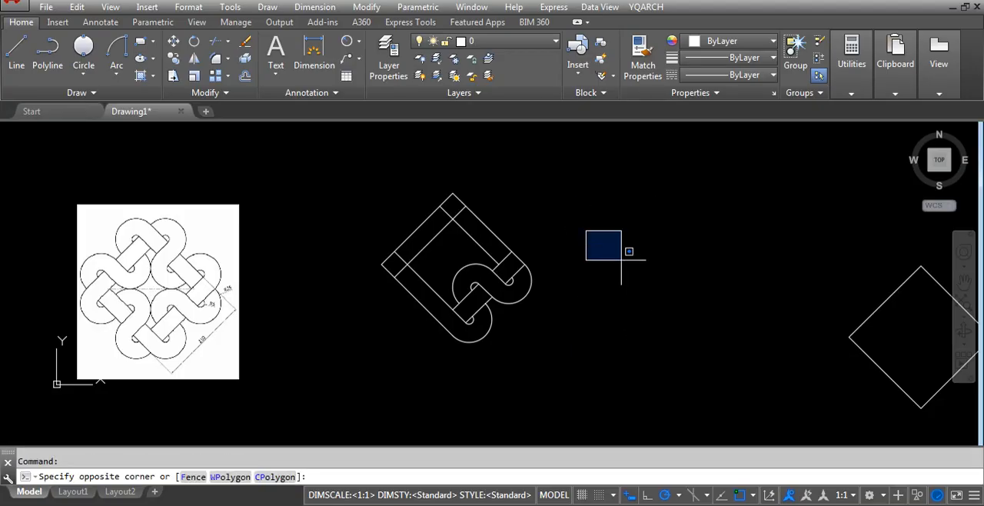
{"action": "left_click", "coordinate": [615, 267]}
{"action": "mouse_move", "coordinate": [637, 279]}
{"action": "left_mouse_down"}
{"action": "mouse_move", "coordinate": [687, 267]}
{"action": "mouse_move", "coordinate": [804, 340]}
{"action": "mouse_move", "coordinate": [701, 382]}
{"action": "left_mouse_up"}
{"action": "scroll", "coordinate": [373, 321], "scroll_direction": "up", "scroll_amount": 2}
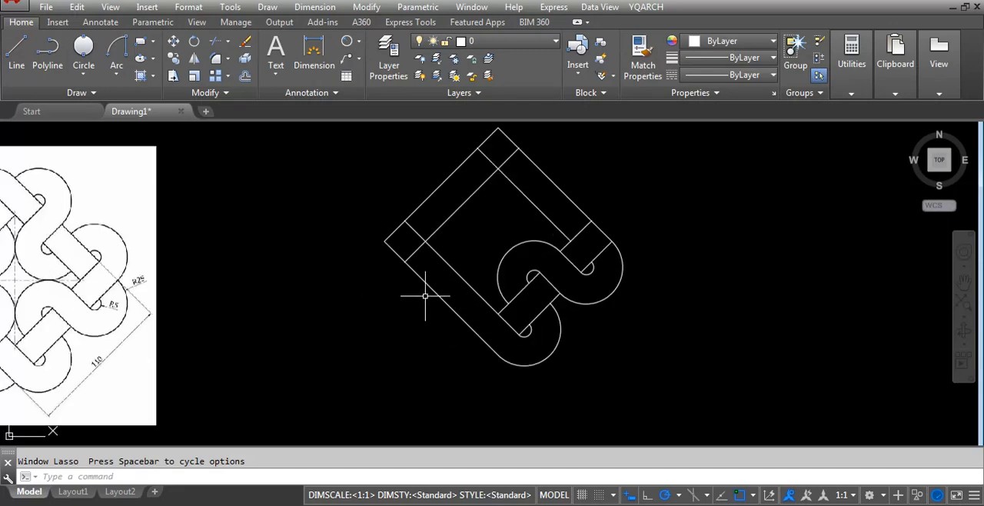
{"action": "scroll", "coordinate": [527, 274], "scroll_direction": "up", "scroll_amount": 2}
{"action": "scroll", "coordinate": [542, 282], "scroll_direction": "down", "scroll_amount": 2}
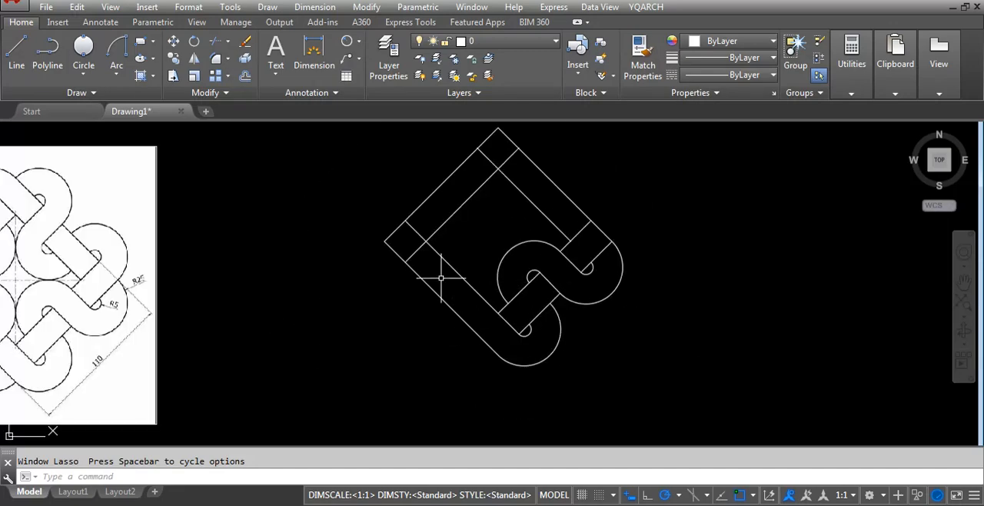
Mirror the finished lower-right arcs and band lines across the line joining the midpoints of the lower-left and upper-right sides, keeping the originals.
{"action": "left_click", "coordinate": [507, 247]}
{"action": "scroll", "coordinate": [526, 265], "scroll_direction": "up", "scroll_amount": 3}
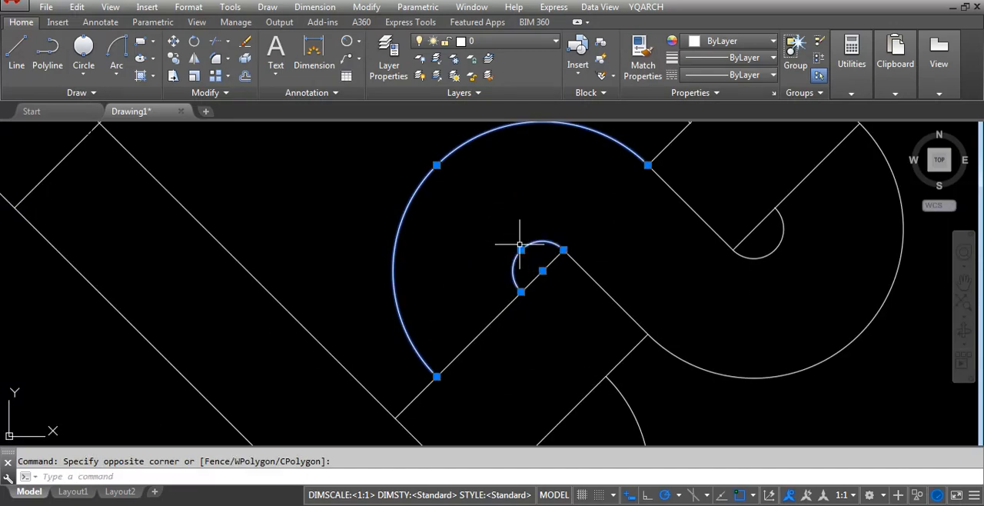
{"action": "scroll", "coordinate": [817, 284], "scroll_direction": "down", "scroll_amount": 2}
{"action": "left_click", "coordinate": [810, 273]}
{"action": "left_click", "coordinate": [790, 255]}
{"action": "left_click", "coordinate": [834, 364]}
{"action": "left_click", "coordinate": [791, 320]}
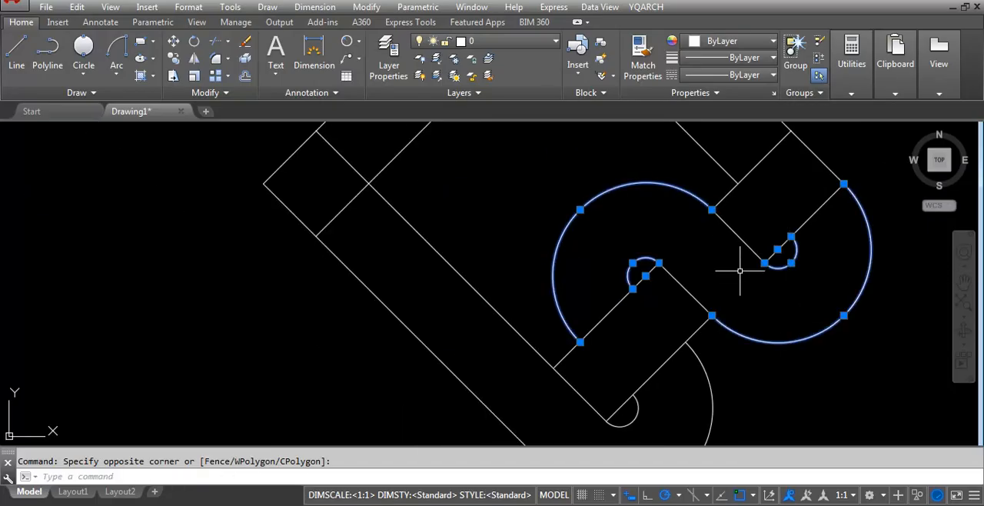
{"action": "left_click", "coordinate": [747, 228]}
{"action": "left_click", "coordinate": [732, 238]}
{"action": "left_click", "coordinate": [705, 295]}
{"action": "left_click", "coordinate": [678, 310]}
{"action": "scroll", "coordinate": [684, 265], "scroll_direction": "down", "scroll_amount": 2}
{"action": "scroll", "coordinate": [682, 358], "scroll_direction": "up", "scroll_amount": 2}
{"action": "left_click", "coordinate": [727, 357]}
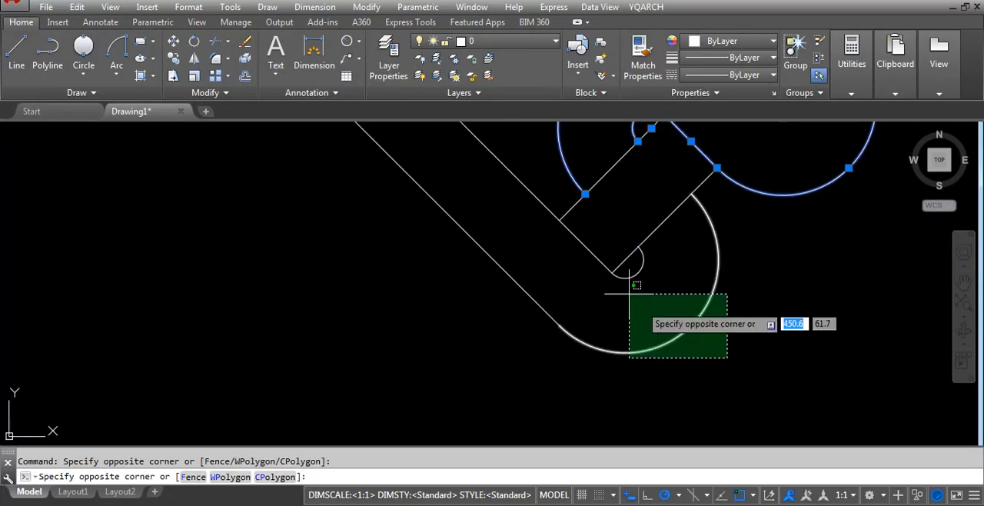
{"action": "left_click", "coordinate": [630, 280]}
{"action": "scroll", "coordinate": [555, 348], "scroll_direction": "down", "scroll_amount": 3}
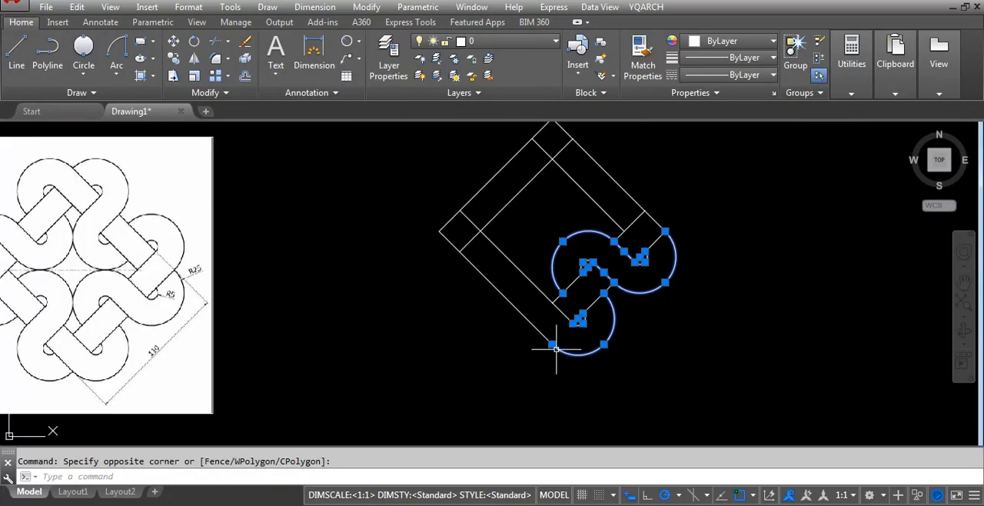
{"action": "left_click", "coordinate": [541, 197]}
{"action": "left_click", "coordinate": [743, 386]}
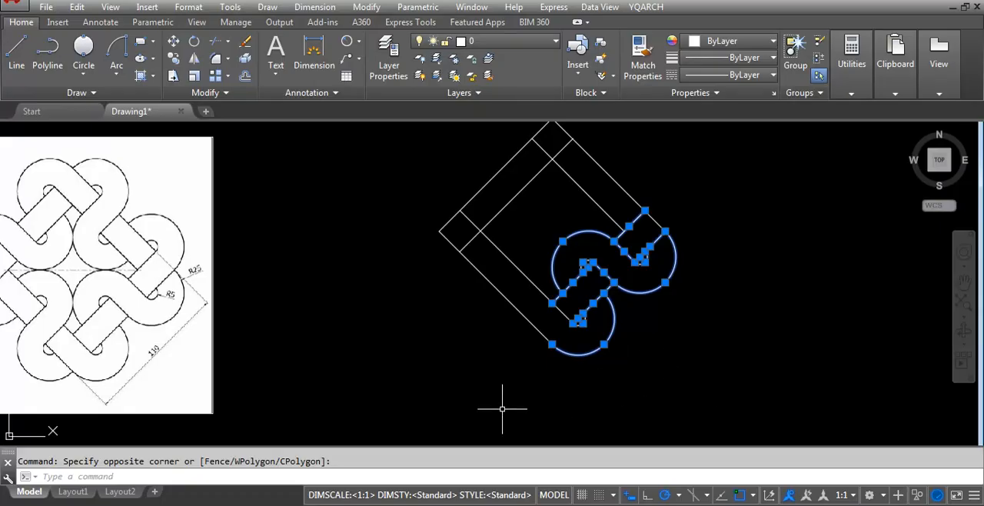
{"action": "type", "text": "mi"}
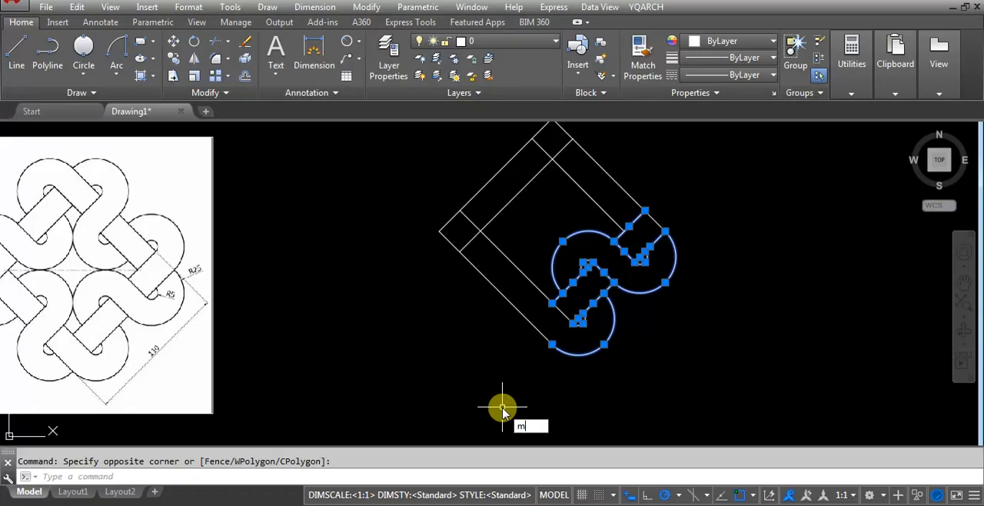
{"action": "key", "text": "Return"}
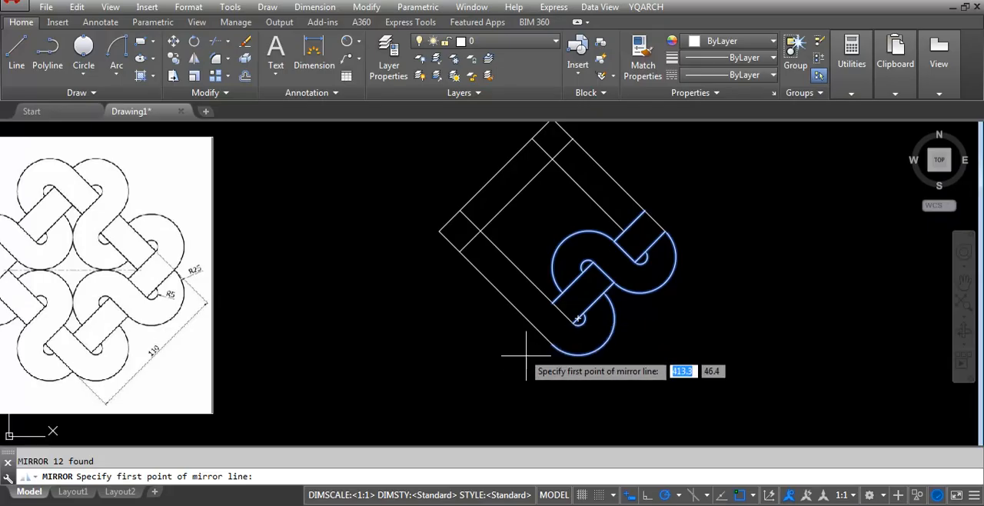
{"action": "left_click", "coordinate": [497, 284]}
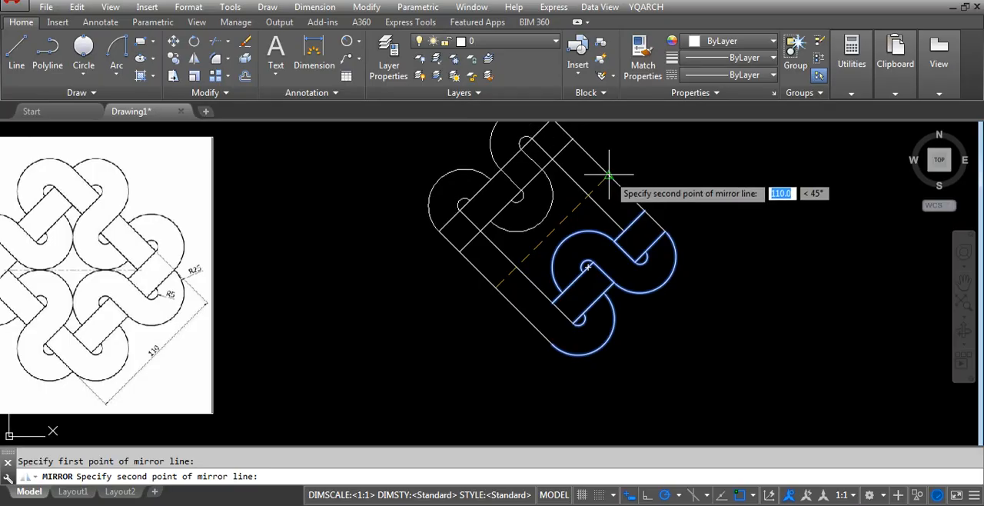
{"action": "left_click", "coordinate": [609, 175]}
{"action": "key", "text": "Return"}
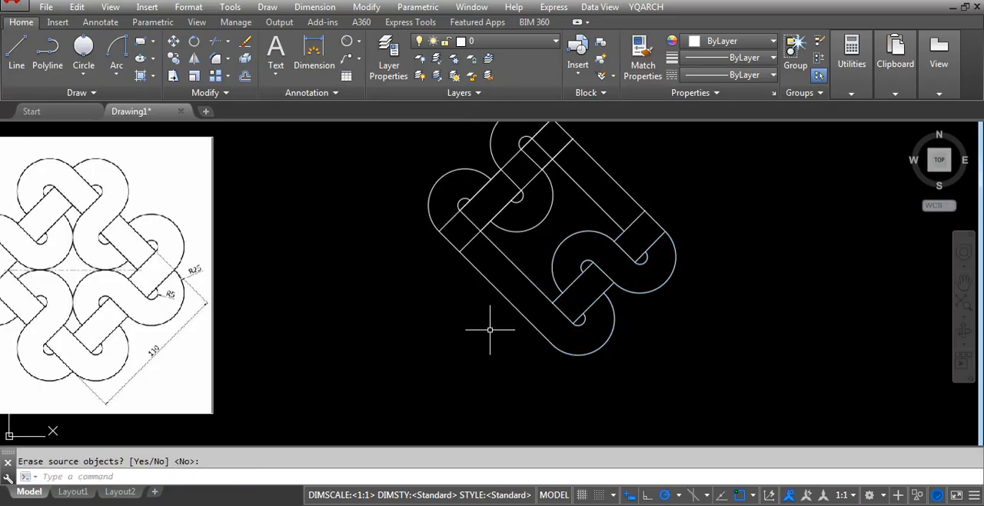
Add an aligned dimension along the outer upper-right side, from the top R25 arc's end to the right R25 arc's end.
{"action": "scroll", "coordinate": [499, 335], "scroll_direction": "down", "scroll_amount": 2}
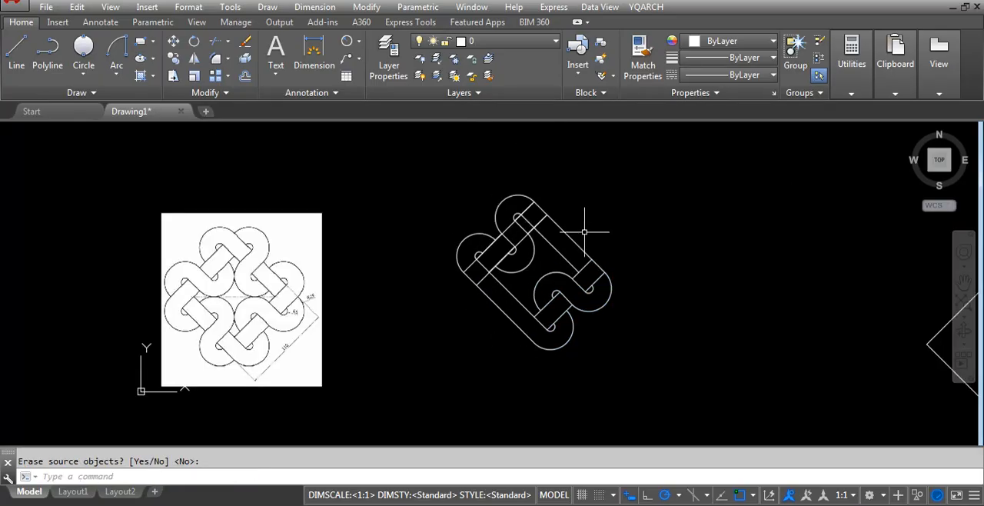
{"action": "scroll", "coordinate": [584, 231], "scroll_direction": "up", "scroll_amount": 2}
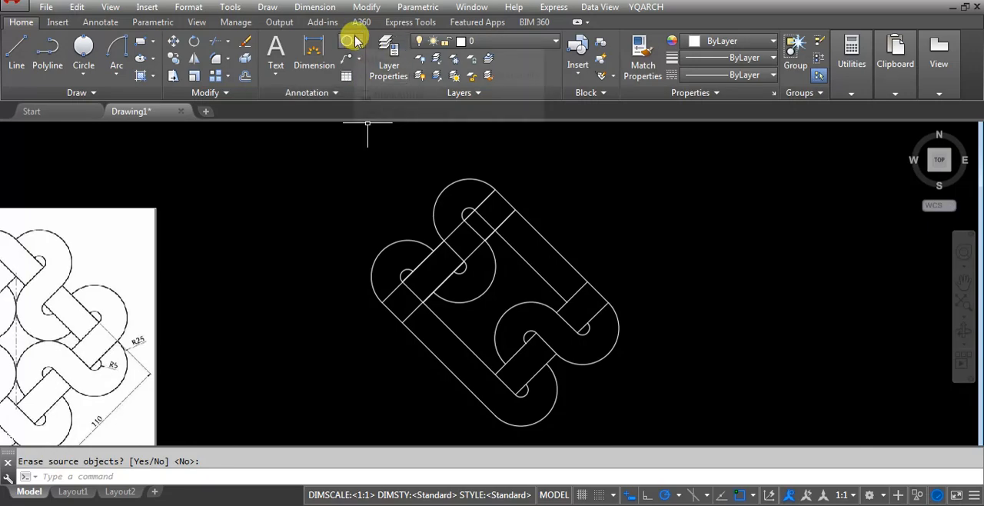
{"action": "left_click", "coordinate": [355, 42]}
{"action": "left_click", "coordinate": [366, 90]}
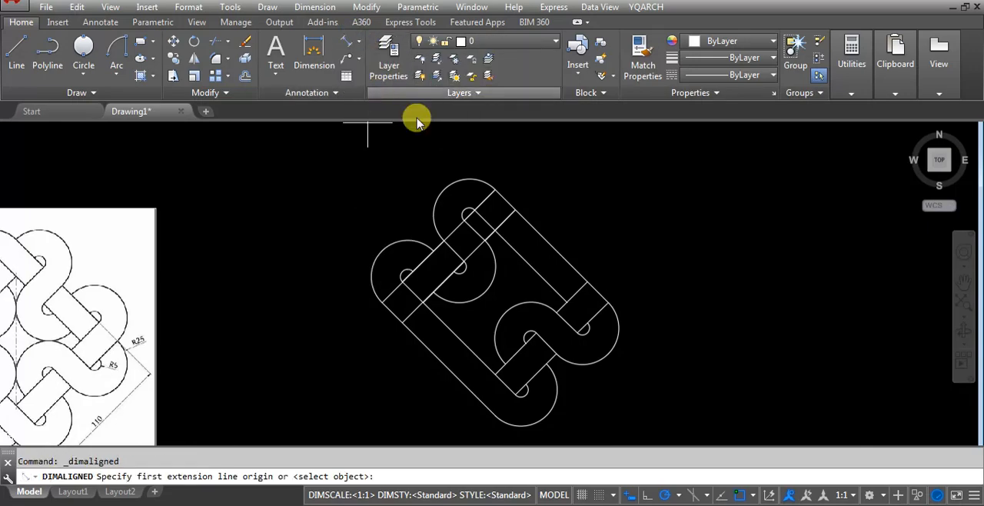
{"action": "left_click", "coordinate": [494, 187]}
{"action": "left_click", "coordinate": [582, 329]}
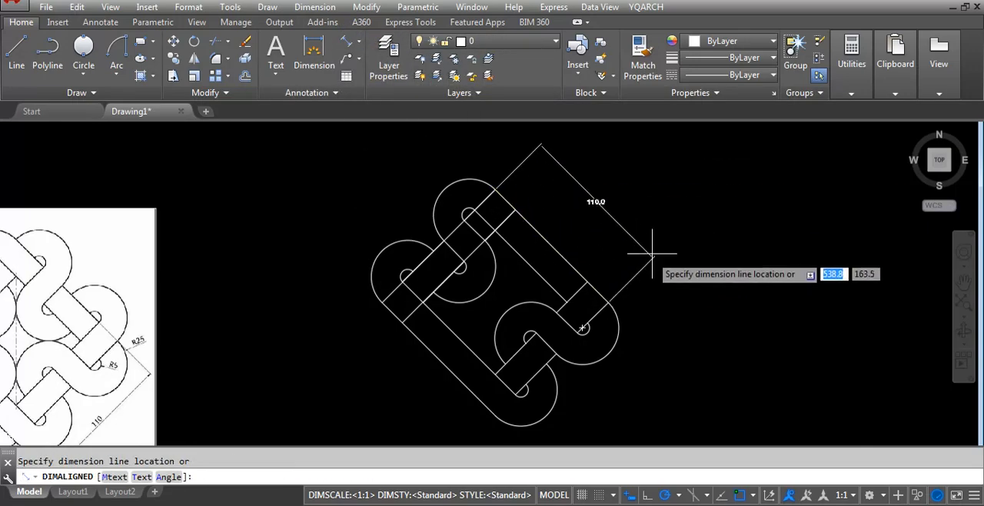
{"action": "left_click", "coordinate": [667, 244]}
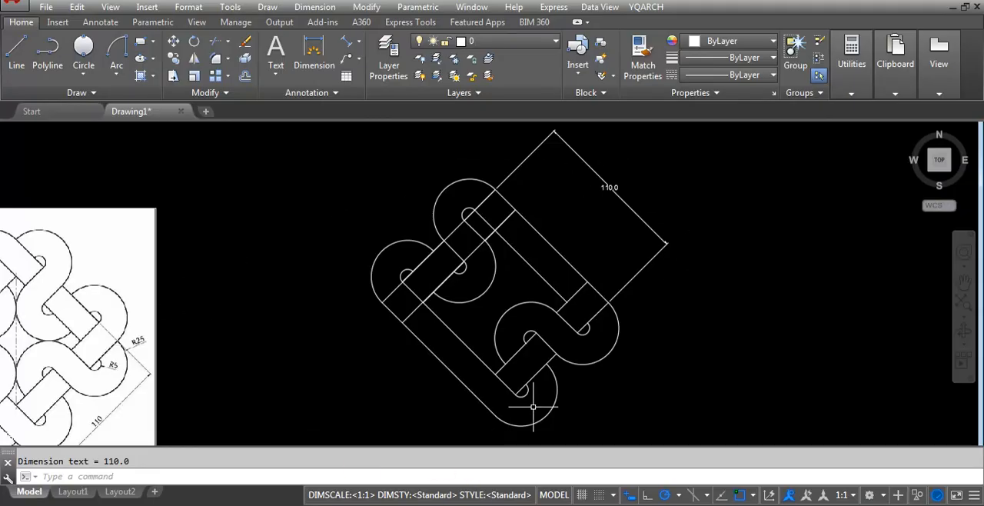
Erase the aligned dimension beside the upper-right side.
{"action": "left_click", "coordinate": [677, 187]}
{"action": "left_click", "coordinate": [619, 210]}
{"action": "key", "text": "Delete"}
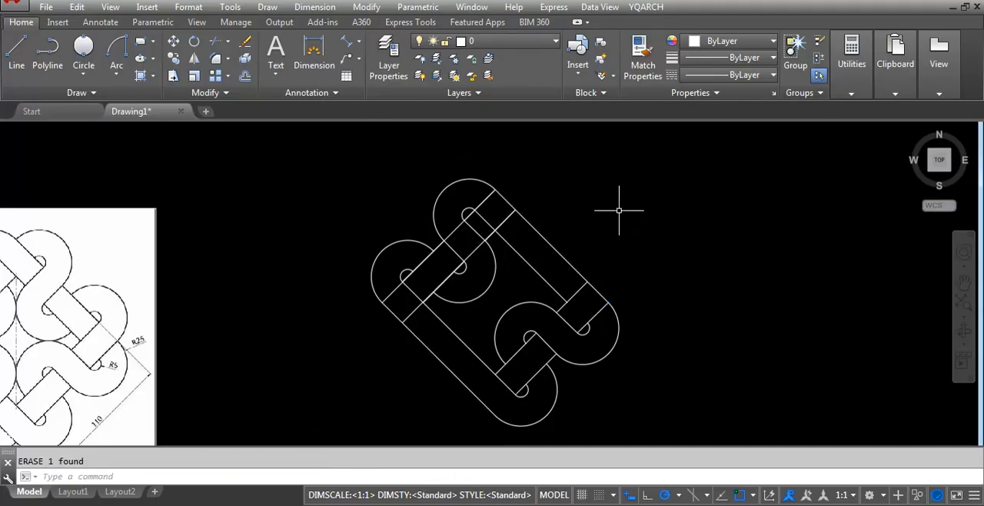
Trim both edges of the upper-left band where they cross the upper-right band at the top corner.
{"action": "scroll", "coordinate": [654, 196], "scroll_direction": "down", "scroll_amount": 2}
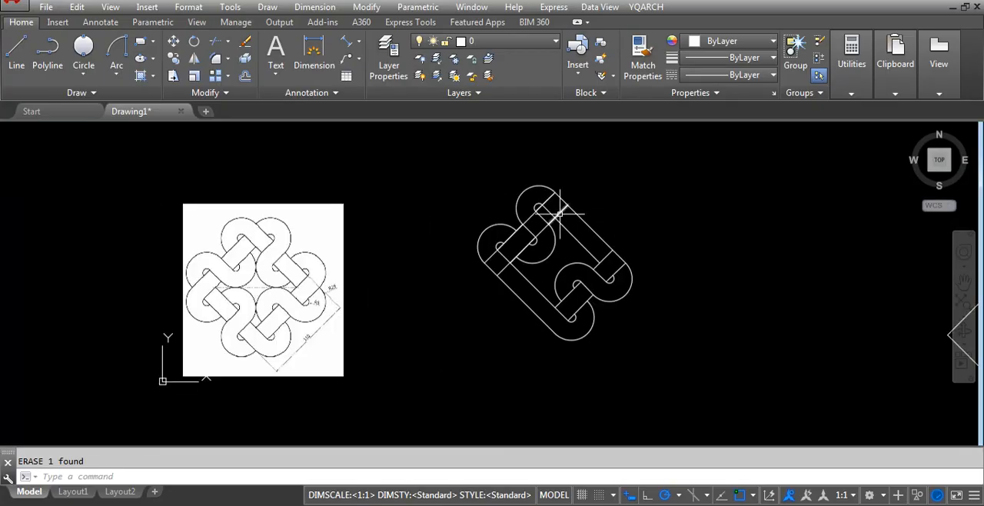
{"action": "scroll", "coordinate": [559, 214], "scroll_direction": "up", "scroll_amount": 2}
{"action": "type", "text": "t"}
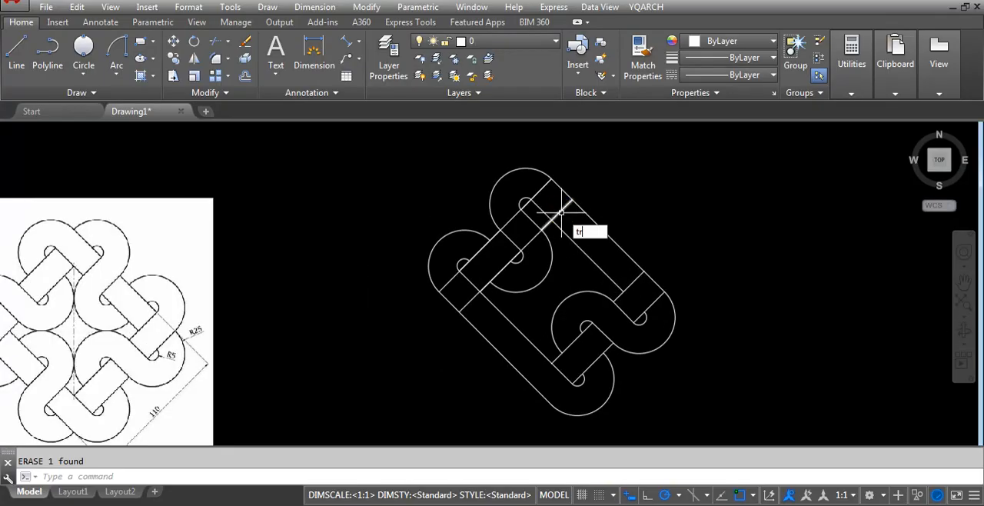
{"action": "type", "text": "r"}
{"action": "key", "text": "Return"}
{"action": "key", "text": "Return"}
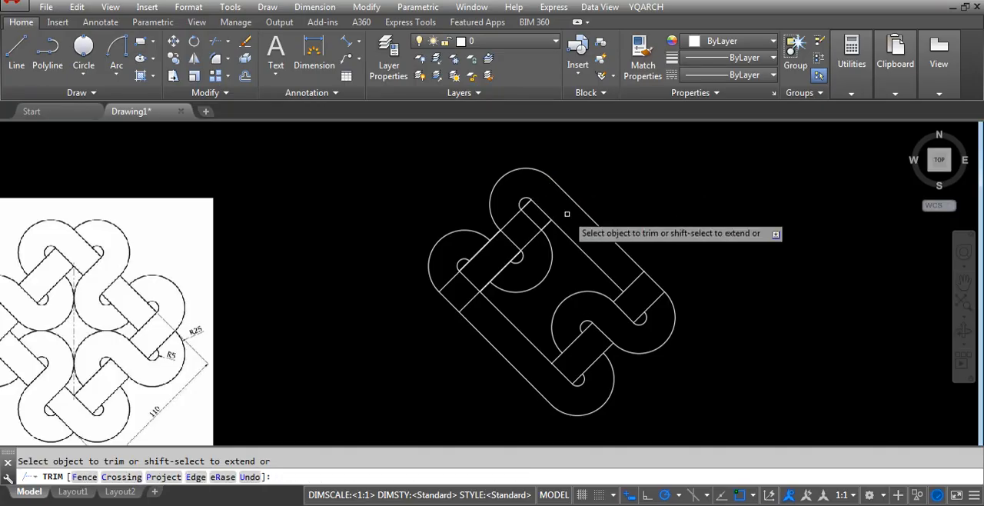
{"action": "left_click", "coordinate": [538, 247]}
{"action": "left_click", "coordinate": [528, 235]}
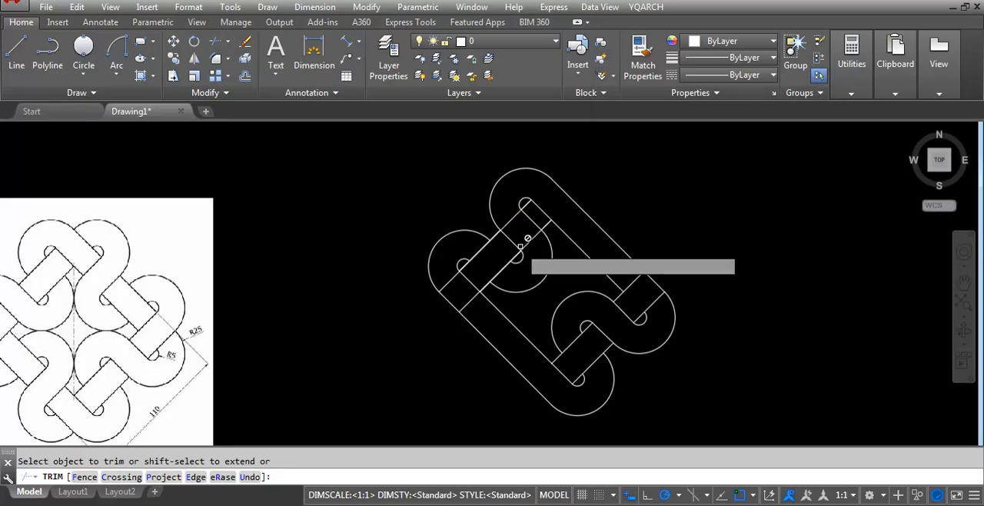
{"action": "key", "text": "Escape"}
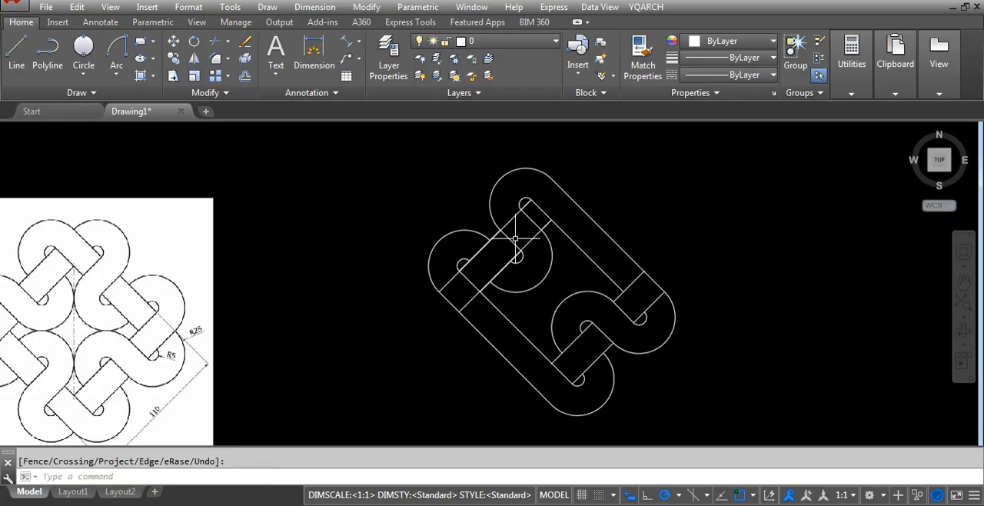
Erase the line crossing the upper-left band from the top R25 arc to the inner R5 arc.
{"action": "left_click", "coordinate": [505, 237]}
{"action": "left_click", "coordinate": [510, 240]}
{"action": "key", "text": "Return"}
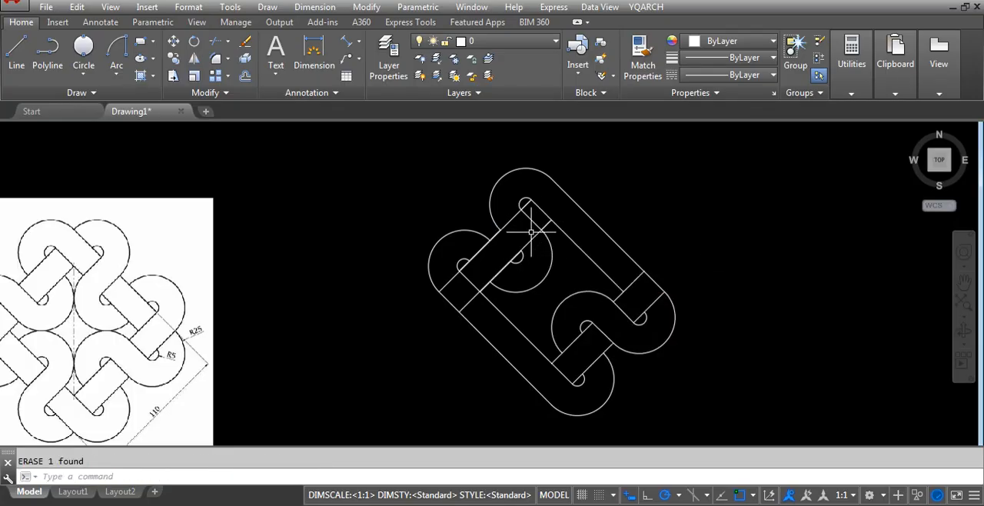
Erase the line crossing the upper-left band from the top R5 arc to the inner R25 arc.
{"action": "type", "text": "tr"}
{"action": "key", "text": "Return"}
{"action": "key", "text": "Return"}
{"action": "key", "text": "Return"}
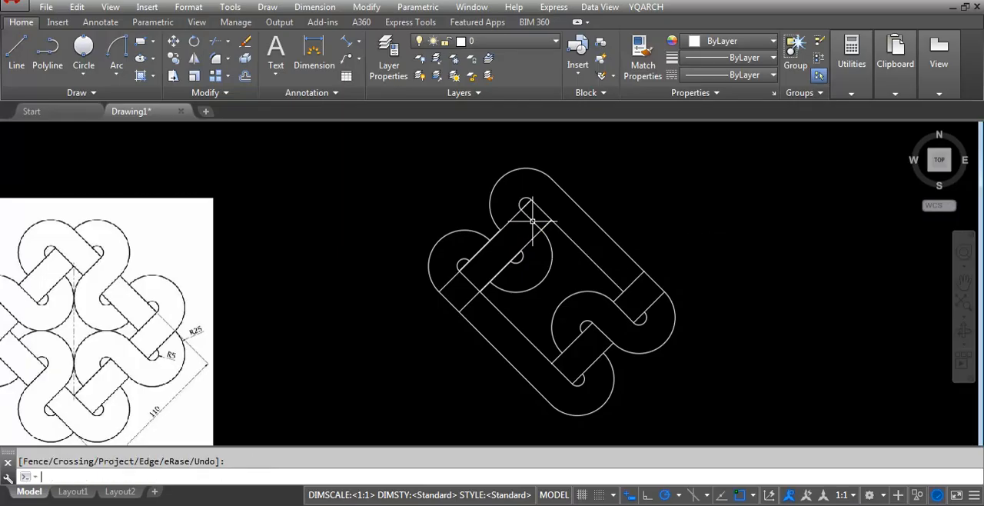
{"action": "left_click", "coordinate": [532, 220]}
{"action": "type", "text": "e"}
{"action": "key", "text": "Return"}
{"action": "scroll", "coordinate": [576, 211], "scroll_direction": "down", "scroll_amount": 2}
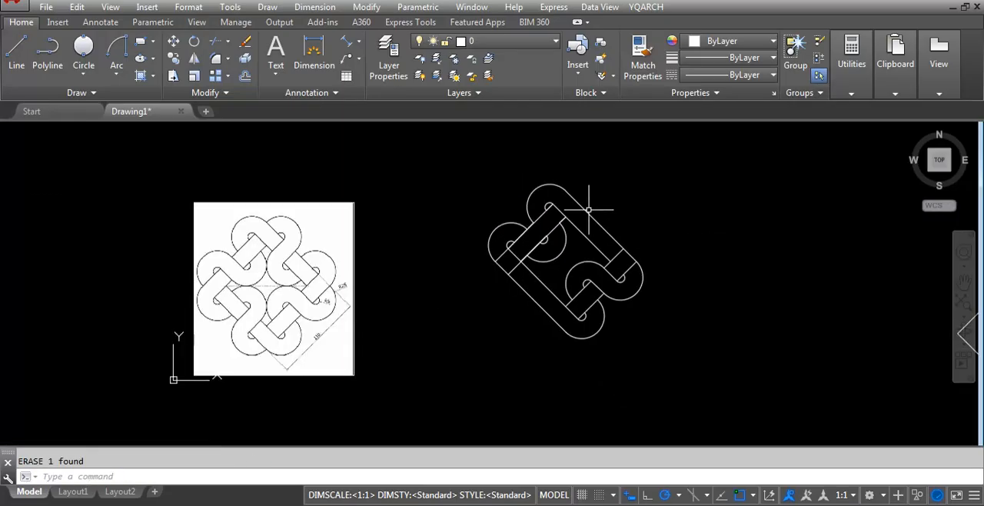
Draw a line across the upper-left band from the left R25 arc's upper end to the inner R5 arc's near end.
{"action": "scroll", "coordinate": [567, 216], "scroll_direction": "up", "scroll_amount": 2}
{"action": "scroll", "coordinate": [524, 272], "scroll_direction": "up", "scroll_amount": 2}
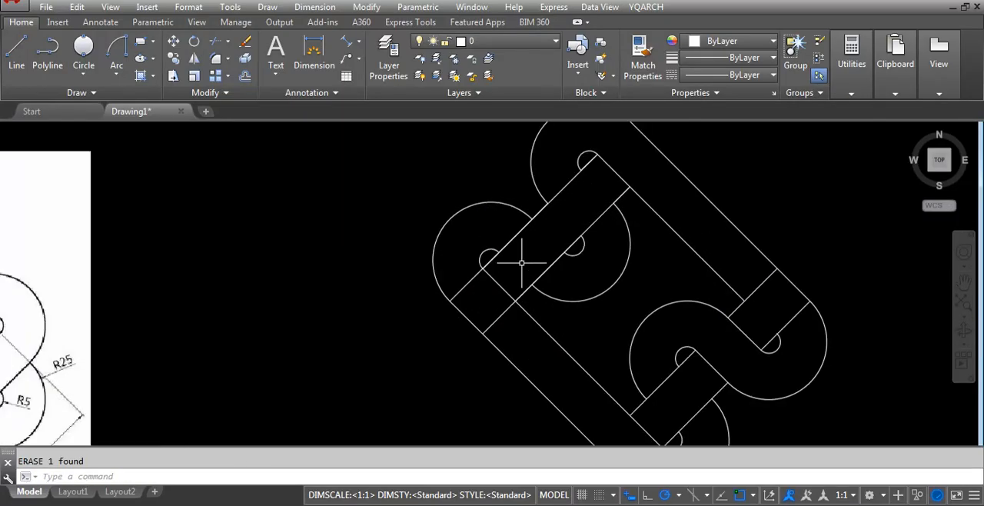
{"action": "scroll", "coordinate": [522, 263], "scroll_direction": "up", "scroll_amount": 4}
{"action": "type", "text": "l"}
{"action": "key", "text": "Return"}
{"action": "left_click", "coordinate": [540, 156]}
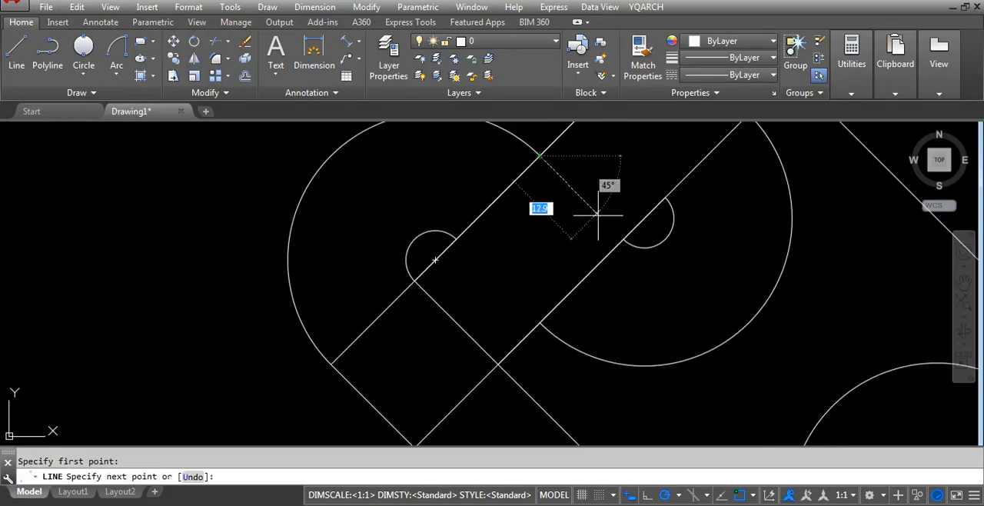
{"action": "left_click", "coordinate": [622, 239]}
{"action": "key", "text": "Return"}
{"action": "key", "text": "Return"}
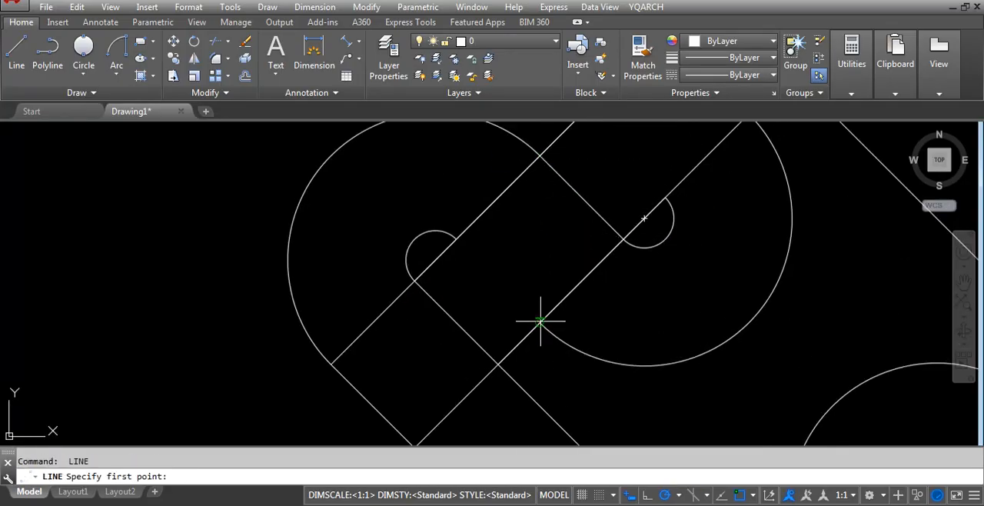
Draw a parallel line across the upper-left band from the inner R25 arc's lower end to the left R5 arc's end.
{"action": "left_click", "coordinate": [540, 323]}
{"action": "left_click", "coordinate": [458, 244]}
{"action": "key", "text": "Return"}
{"action": "scroll", "coordinate": [471, 277], "scroll_direction": "down", "scroll_amount": 4}
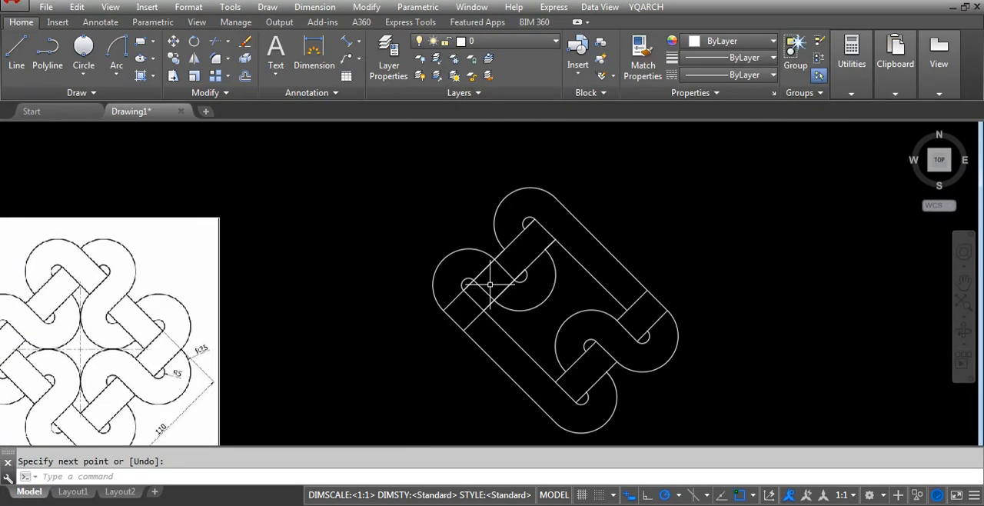
Trim the upper-left band's outer edge between the two new cross lines.
{"action": "type", "text": "tr"}
{"action": "key", "text": "Return"}
{"action": "key", "text": "Return"}
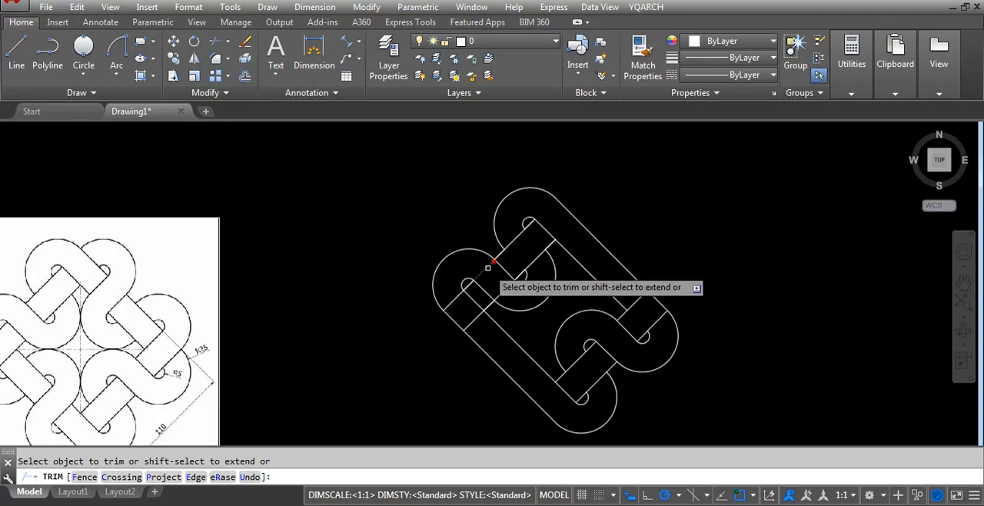
{"action": "key", "text": "Return"}
{"action": "left_click", "coordinate": [486, 268]}
{"action": "left_click", "coordinate": [484, 267]}
{"action": "key", "text": "Escape"}
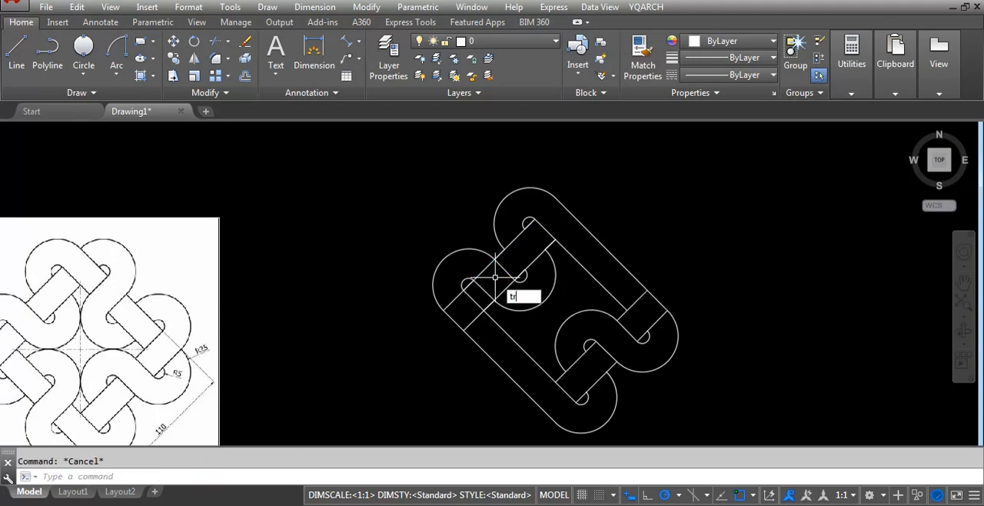
Trim the upper-left band's inner edge between the two new cross lines, opening the band into the inner loop.
{"action": "key", "text": "Return"}
{"action": "key", "text": "Return"}
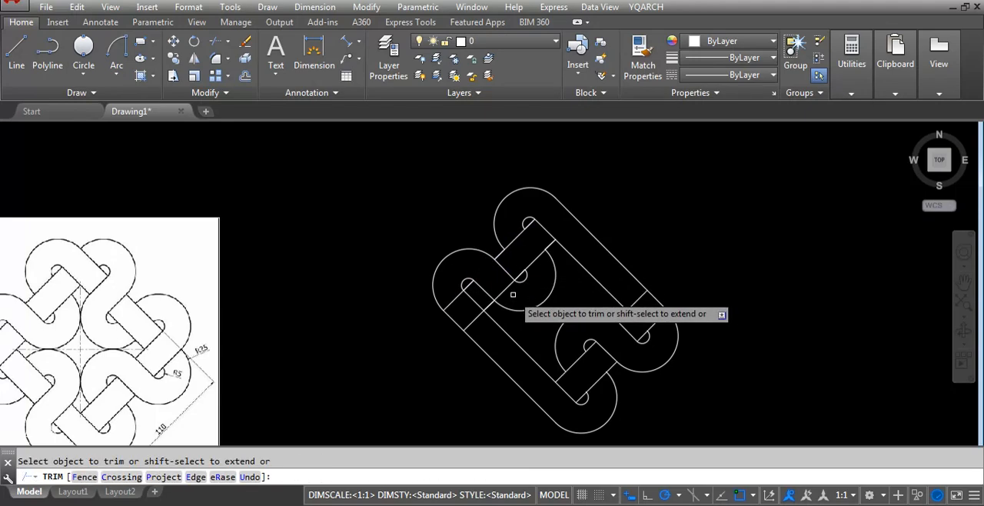
{"action": "left_click", "coordinate": [512, 294]}
{"action": "left_click", "coordinate": [510, 297]}
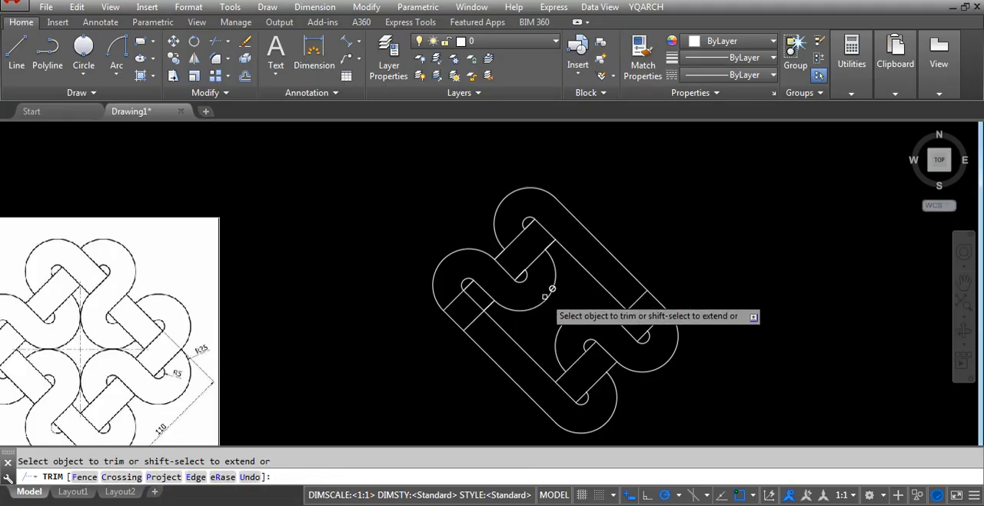
{"action": "scroll", "coordinate": [582, 235], "scroll_direction": "down", "scroll_amount": 2}
{"action": "scroll", "coordinate": [521, 275], "scroll_direction": "up", "scroll_amount": 2}
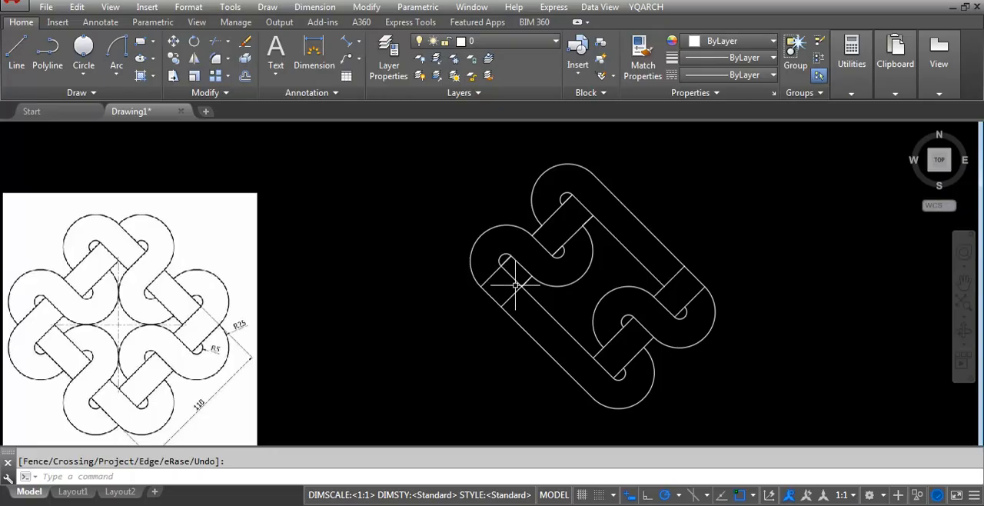
Try trimming the lower-left band's inner and outer edges between the two cross lines, and undo that trim.
{"action": "type", "text": "r"}
{"action": "key", "text": "Return"}
{"action": "key", "text": "Return"}
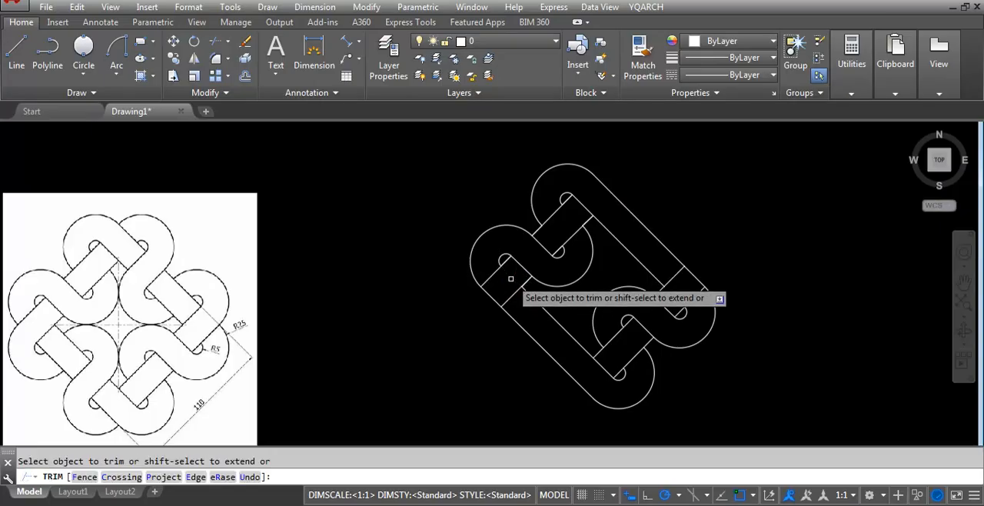
{"action": "scroll", "coordinate": [500, 248], "scroll_direction": "down", "scroll_amount": 3}
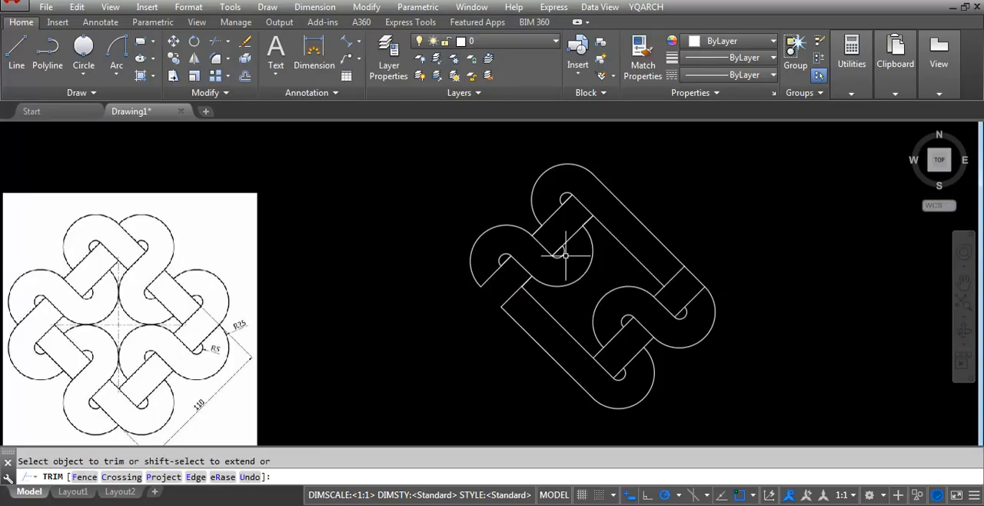
{"action": "key", "text": "Return"}
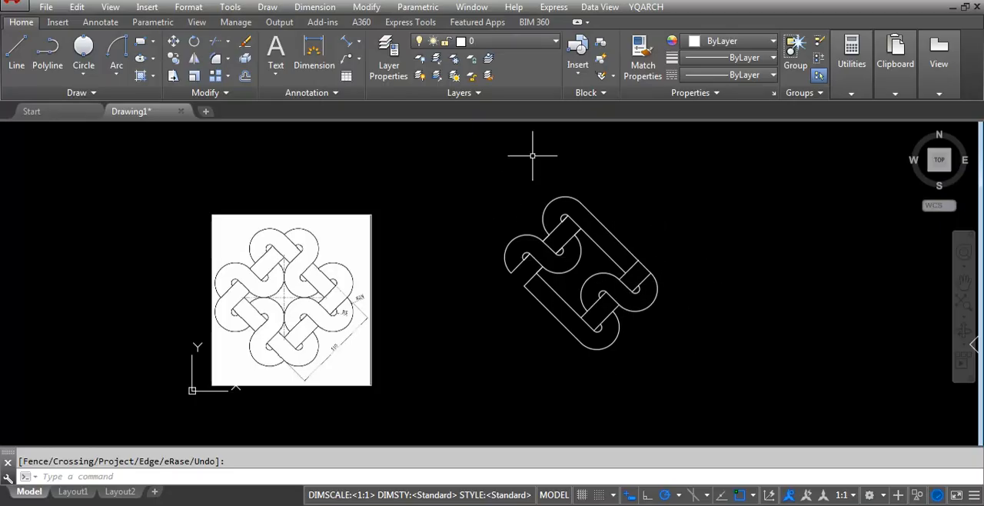
{"action": "key", "text": "ctrl+z"}
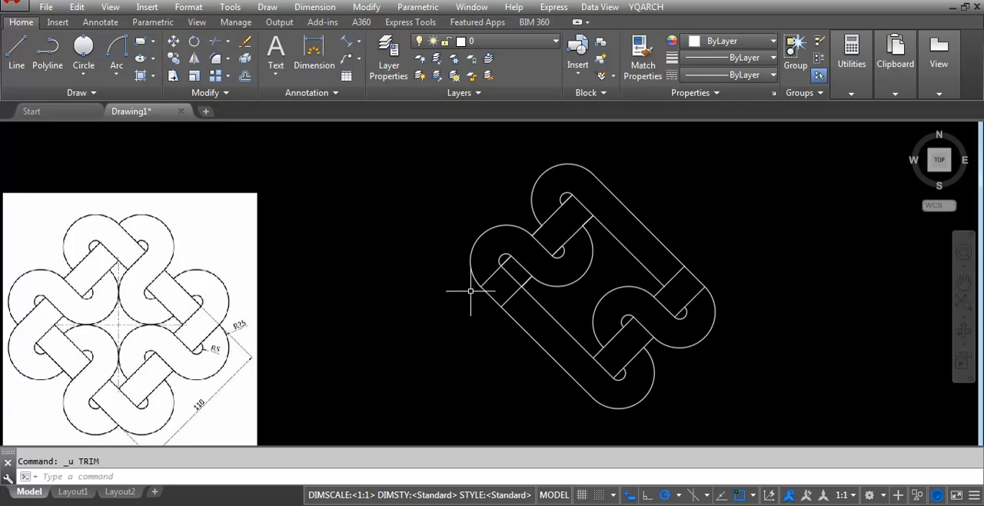
Copy the whole two-sided knot figure horizontally to the empty space beside it, before the two squares.
{"action": "scroll", "coordinate": [443, 287], "scroll_direction": "down", "scroll_amount": 3}
{"action": "left_click", "coordinate": [440, 213]}
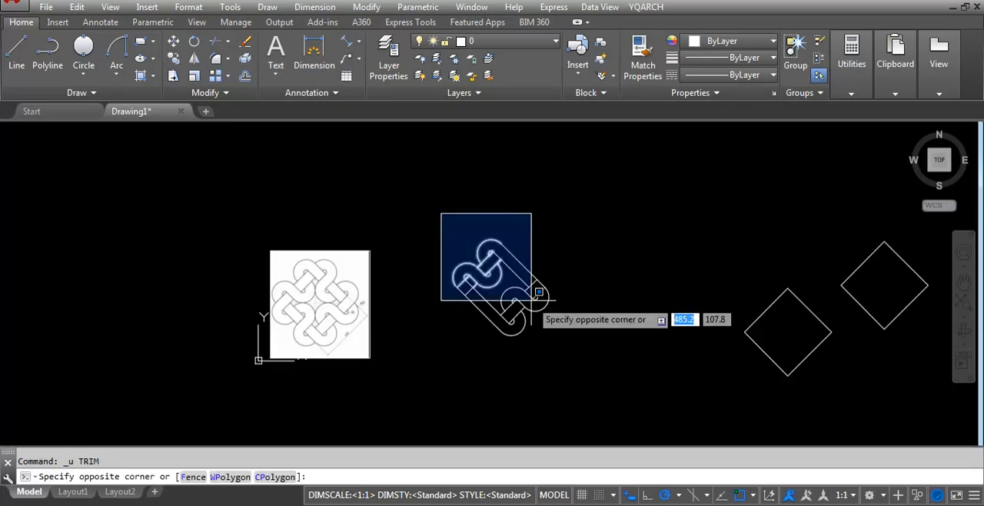
{"action": "left_click", "coordinate": [589, 360]}
{"action": "type", "text": "co"}
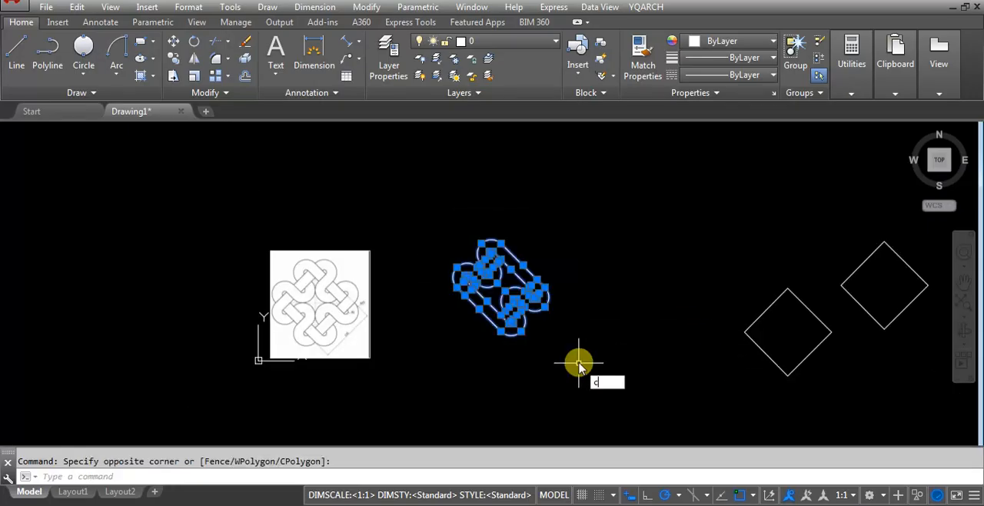
{"action": "key", "text": "Return"}
{"action": "left_click", "coordinate": [490, 353]}
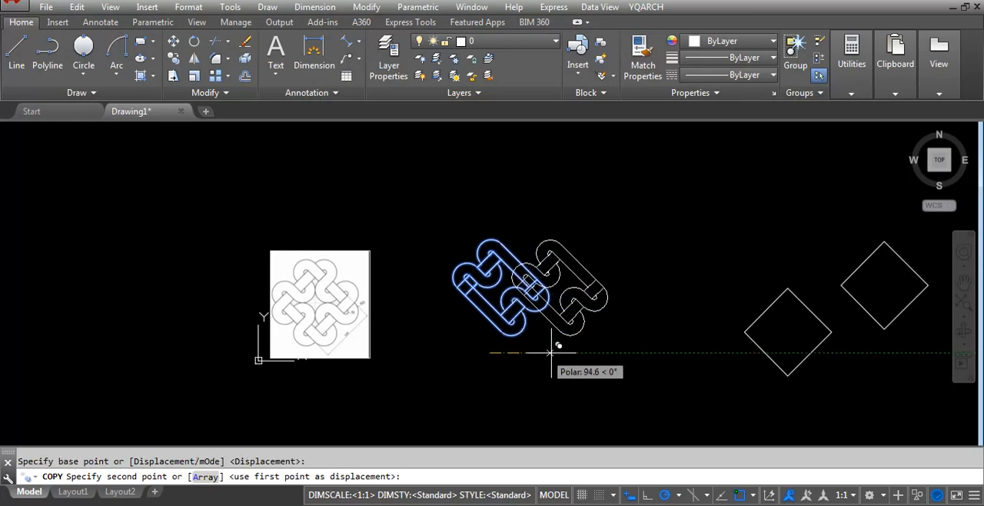
{"action": "left_click", "coordinate": [634, 353]}
{"action": "key", "text": "Return"}
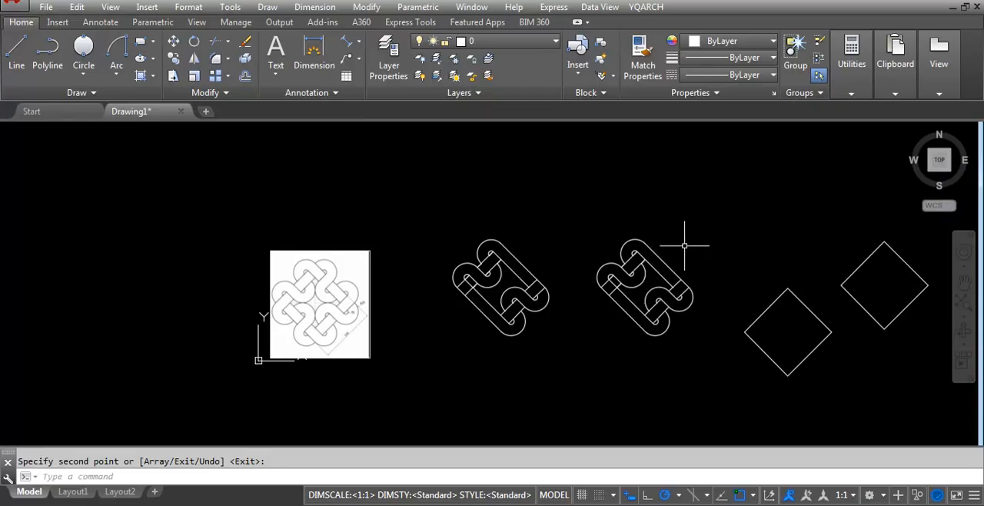
Rotate the copied knot figure by 90° about a point just below it, with Ortho on.
{"action": "type", "text": "RO"}
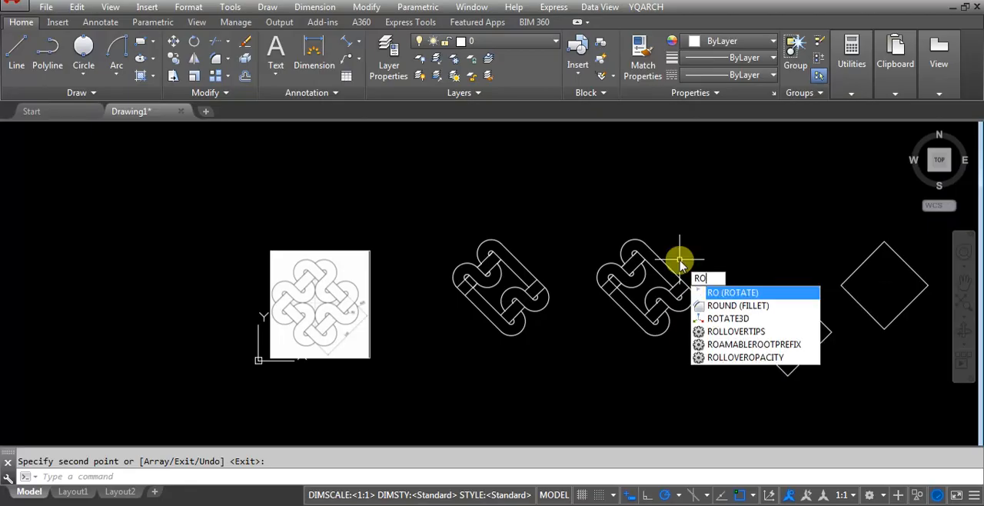
{"action": "key", "text": "Return"}
{"action": "left_click", "coordinate": [582, 214]}
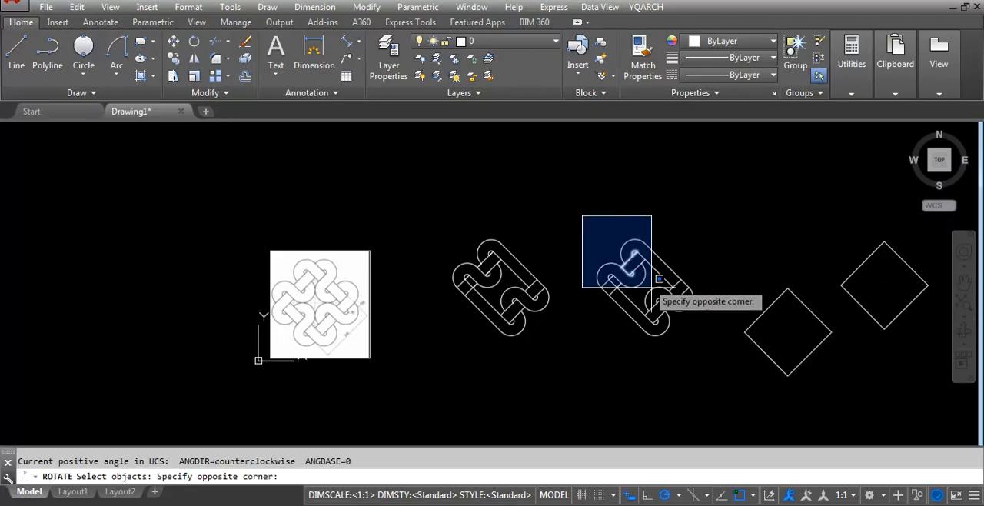
{"action": "left_click", "coordinate": [713, 353]}
{"action": "key", "text": "Return"}
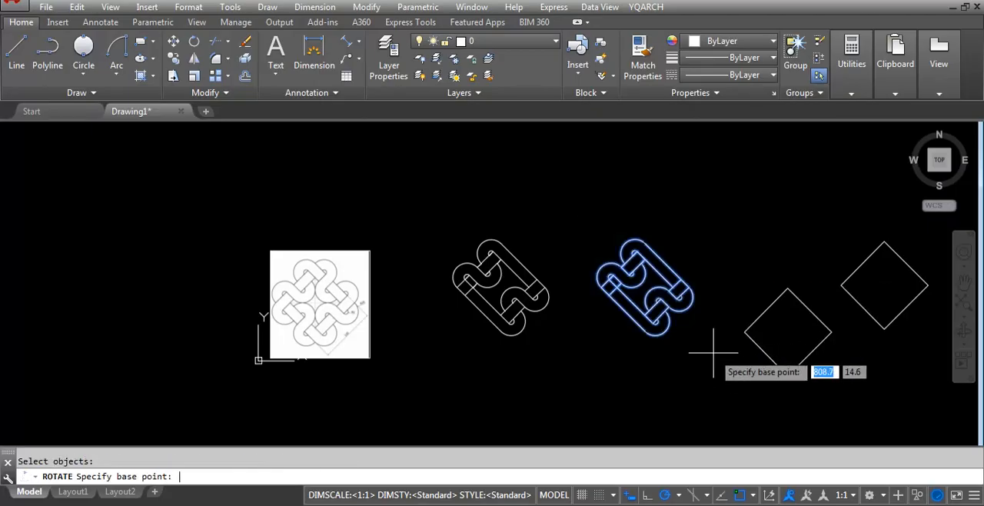
{"action": "left_click", "coordinate": [636, 350]}
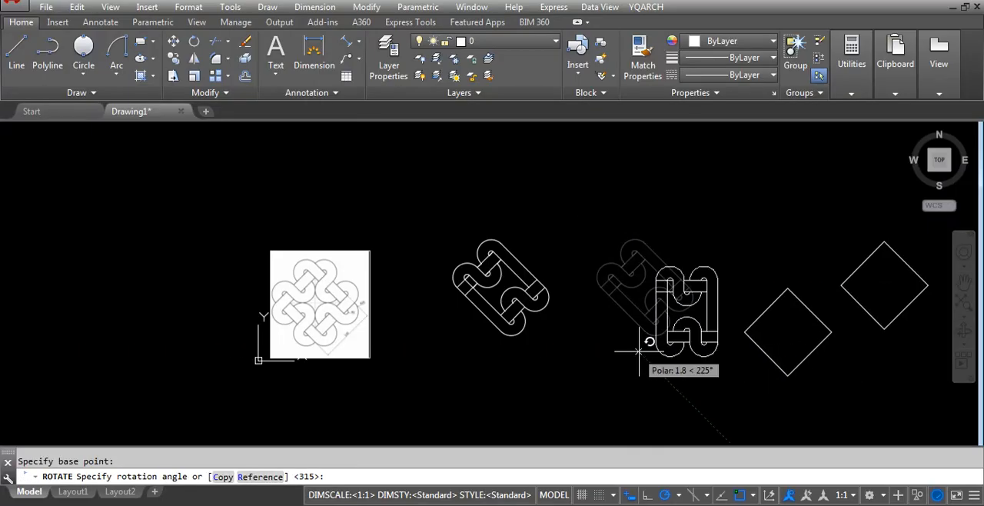
{"action": "left_click", "coordinate": [647, 498]}
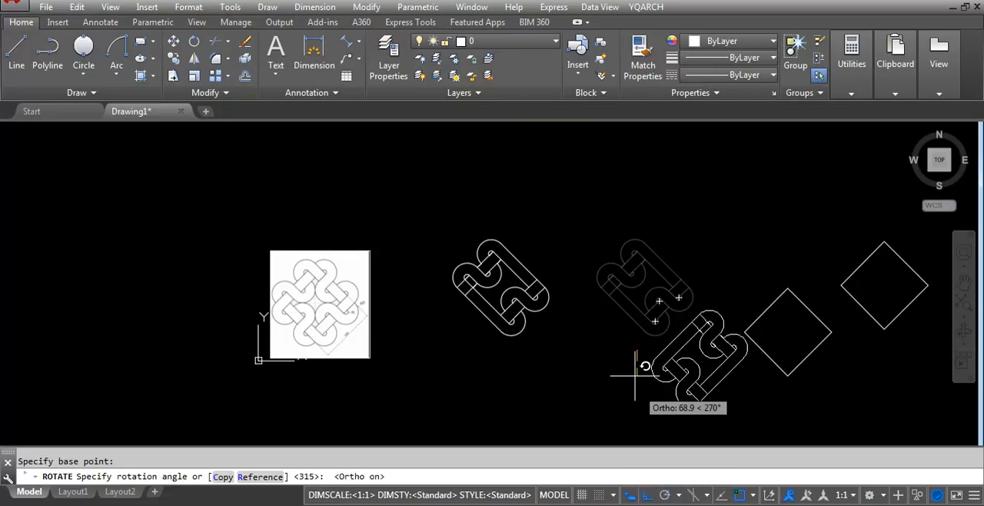
{"action": "left_click", "coordinate": [630, 171]}
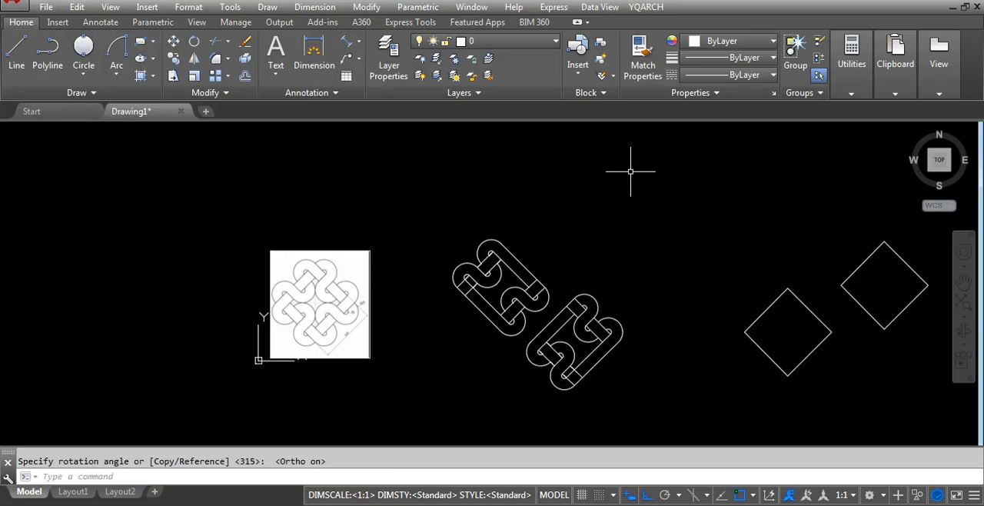
Move the rotated copy onto the original figure, matching its top corner endpoint to the straight-edge end of the original's top R25 arc.
{"action": "scroll", "coordinate": [540, 348], "scroll_direction": "up", "scroll_amount": 4}
{"action": "left_click", "coordinate": [739, 438]}
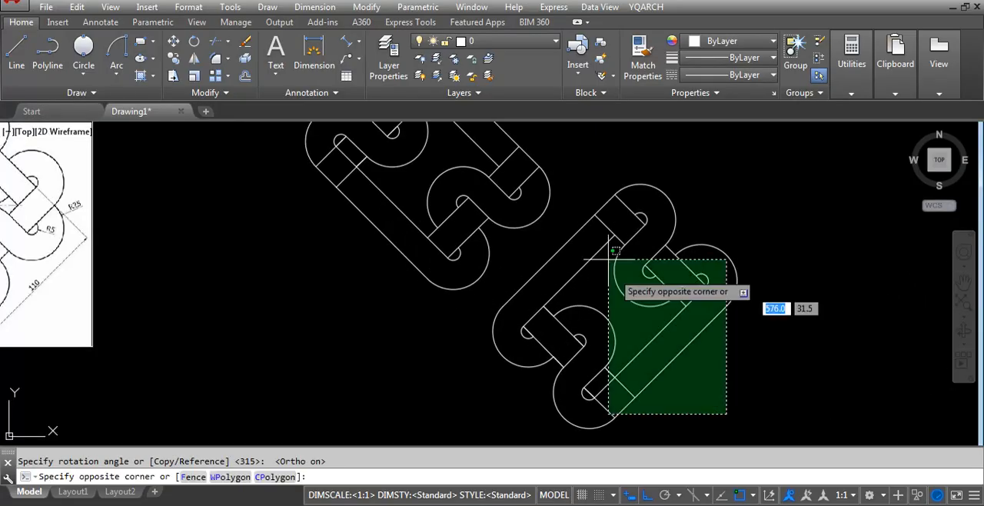
{"action": "left_click", "coordinate": [604, 183]}
{"action": "scroll", "coordinate": [692, 294], "scroll_direction": "down", "scroll_amount": 4}
{"action": "left_click", "coordinate": [695, 353]}
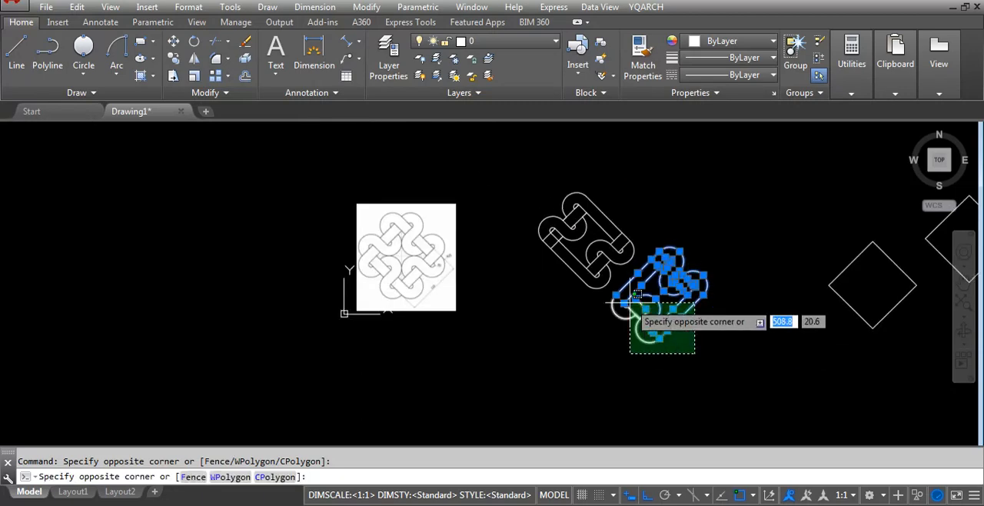
{"action": "left_click", "coordinate": [613, 290]}
{"action": "type", "text": "m"}
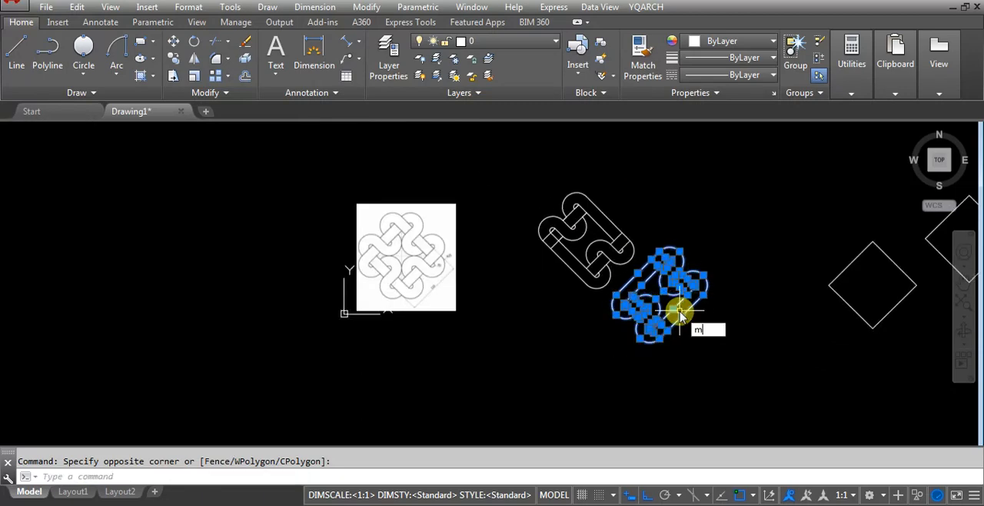
{"action": "key", "text": "Return"}
{"action": "scroll", "coordinate": [646, 230], "scroll_direction": "up", "scroll_amount": 2}
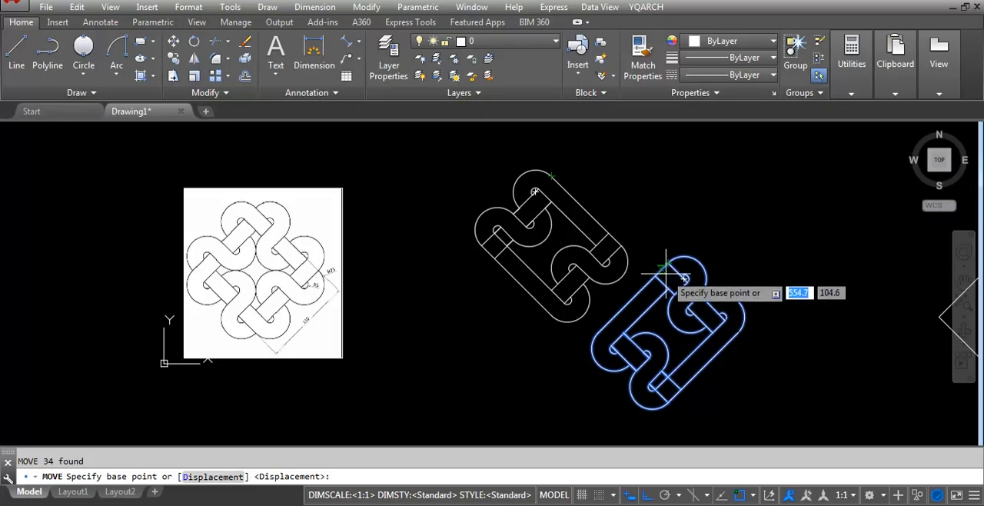
{"action": "scroll", "coordinate": [669, 246], "scroll_direction": "up", "scroll_amount": 5}
{"action": "left_click", "coordinate": [673, 232]}
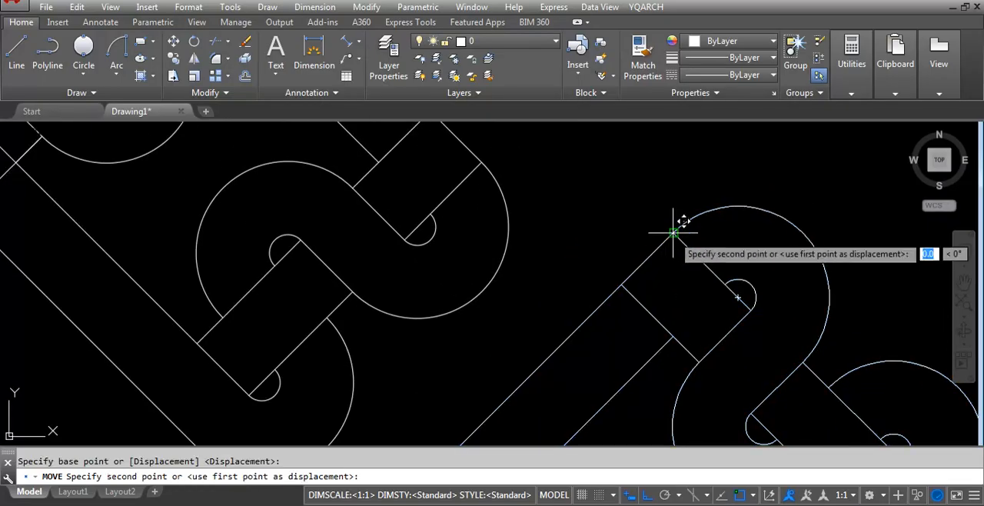
{"action": "scroll", "coordinate": [680, 223], "scroll_direction": "down", "scroll_amount": 5}
{"action": "scroll", "coordinate": [607, 219], "scroll_direction": "up", "scroll_amount": 3}
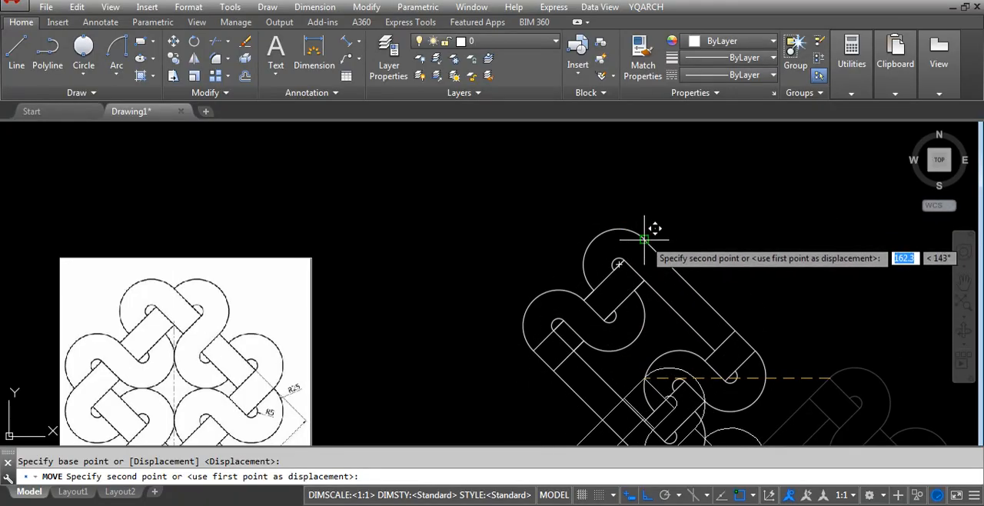
{"action": "left_click", "coordinate": [644, 239]}
{"action": "scroll", "coordinate": [486, 253], "scroll_direction": "down", "scroll_amount": 2}
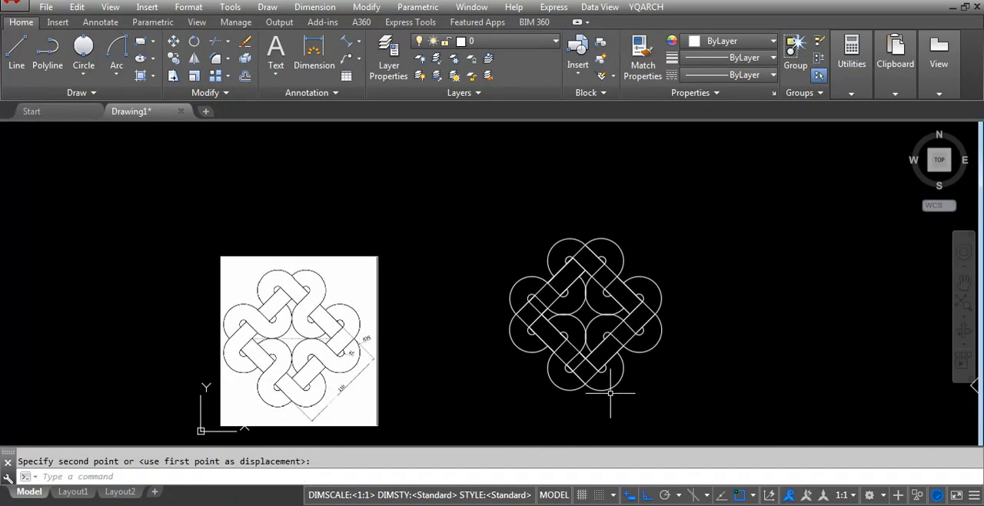
Trim the line crossing the band at the leftmost corner so the lower-left loop runs on unbroken.
{"action": "scroll", "coordinate": [527, 374], "scroll_direction": "up", "scroll_amount": 2}
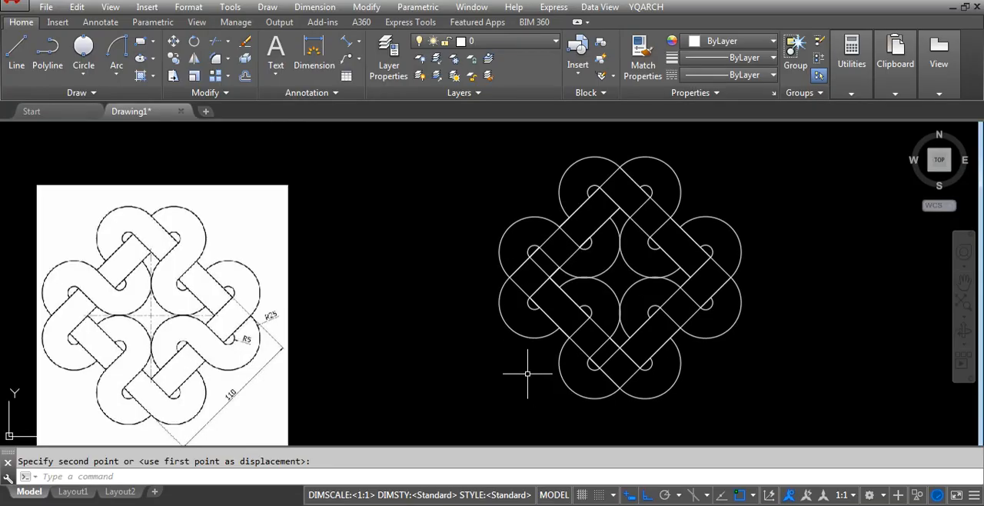
{"action": "key", "text": "Return"}
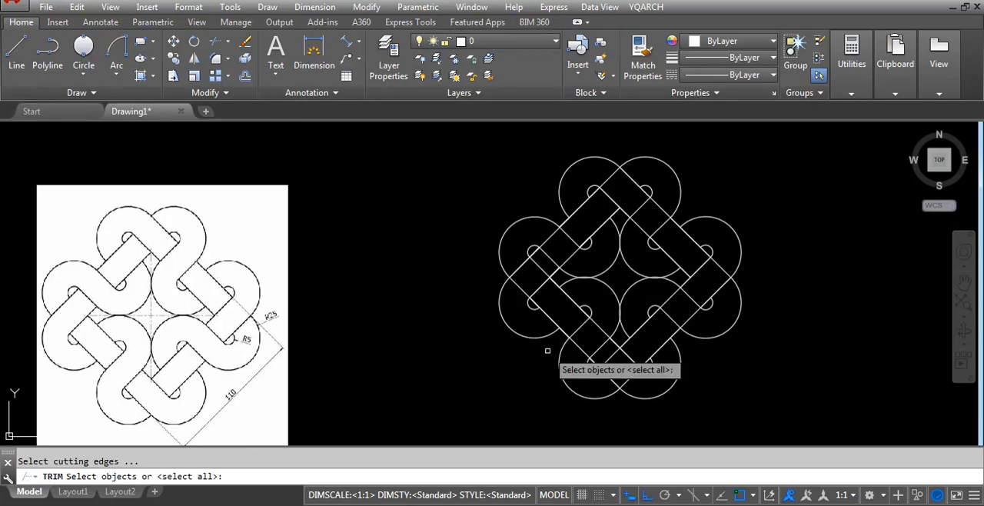
{"action": "key", "text": "Return"}
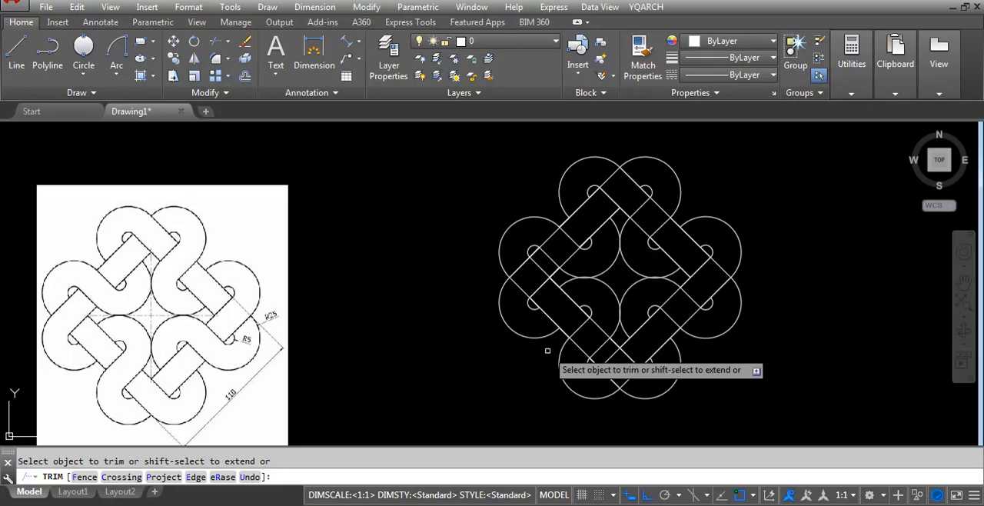
{"action": "left_click", "coordinate": [525, 282]}
{"action": "left_click", "coordinate": [515, 291]}
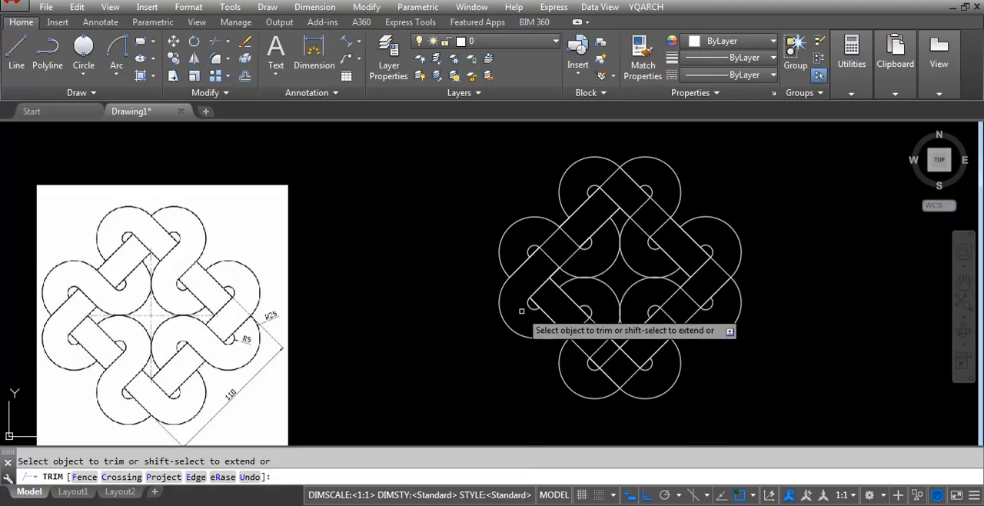
Trim the lower-left band's inner and outer straight edges where they cross the S-curve above the bottom-left loop.
{"action": "left_click", "coordinate": [591, 326]}
{"action": "left_click", "coordinate": [584, 345]}
{"action": "left_click", "coordinate": [578, 347]}
{"action": "left_click", "coordinate": [573, 350]}
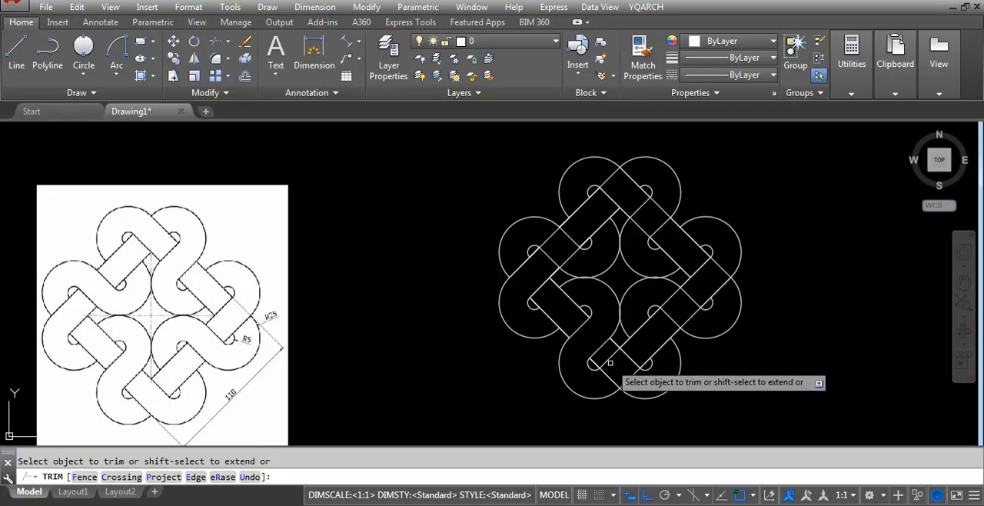
Trim the lines crossing the band at the bottom corner between the two lowest loops.
{"action": "left_click", "coordinate": [584, 332]}
{"action": "left_click", "coordinate": [635, 382]}
{"action": "left_click", "coordinate": [631, 382]}
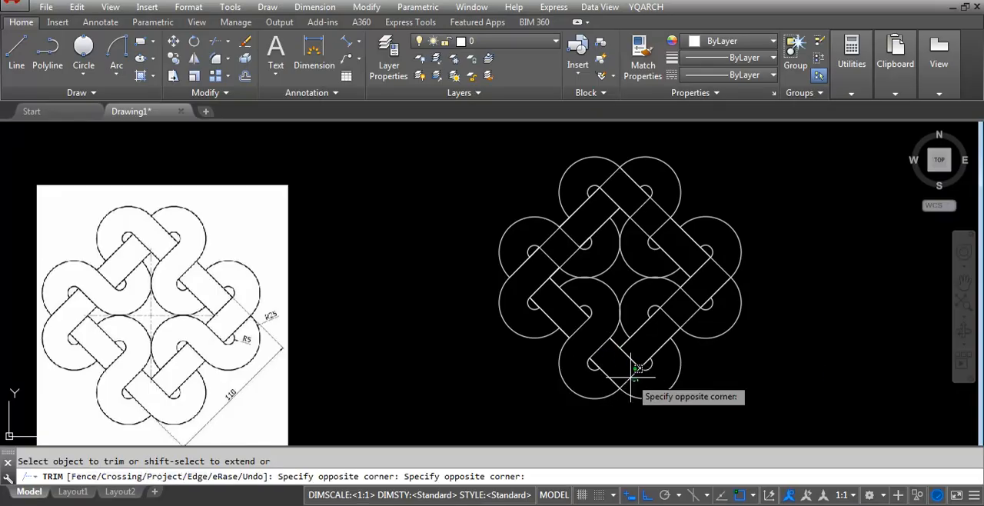
{"action": "left_click", "coordinate": [628, 375]}
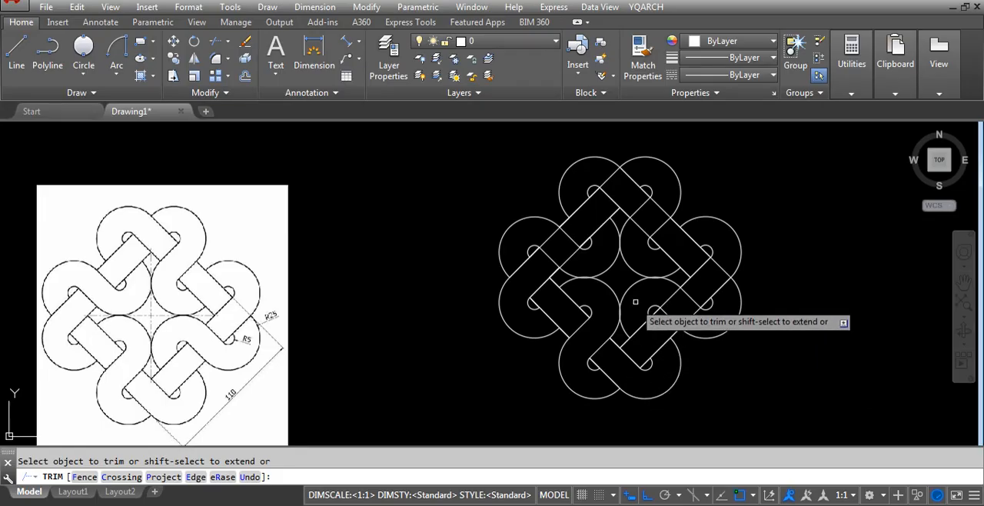
Trim the lower-right band's inner and outer edges where they cut across the S-curve beside the right-hand loop.
{"action": "left_click", "coordinate": [682, 306]}
{"action": "left_click", "coordinate": [669, 296]}
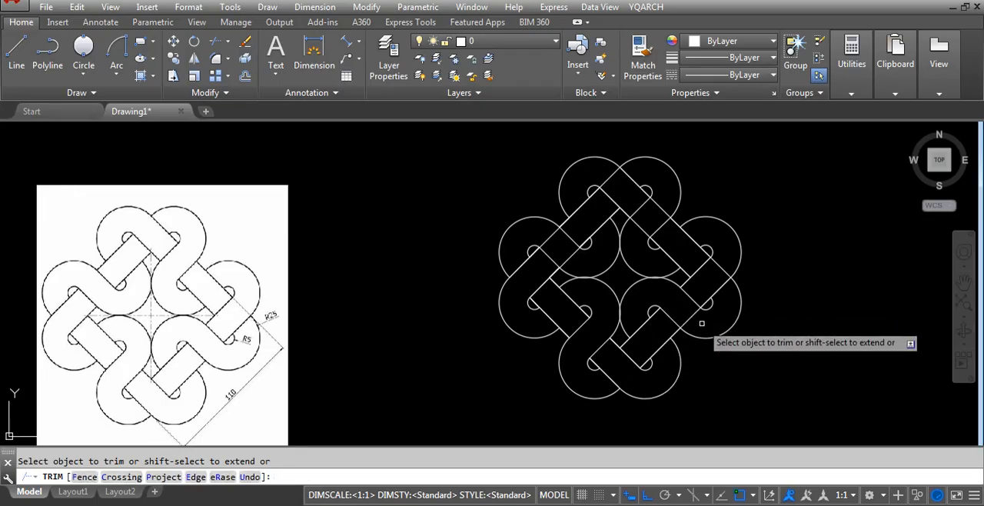
{"action": "left_click", "coordinate": [698, 322]}
{"action": "left_click", "coordinate": [684, 314]}
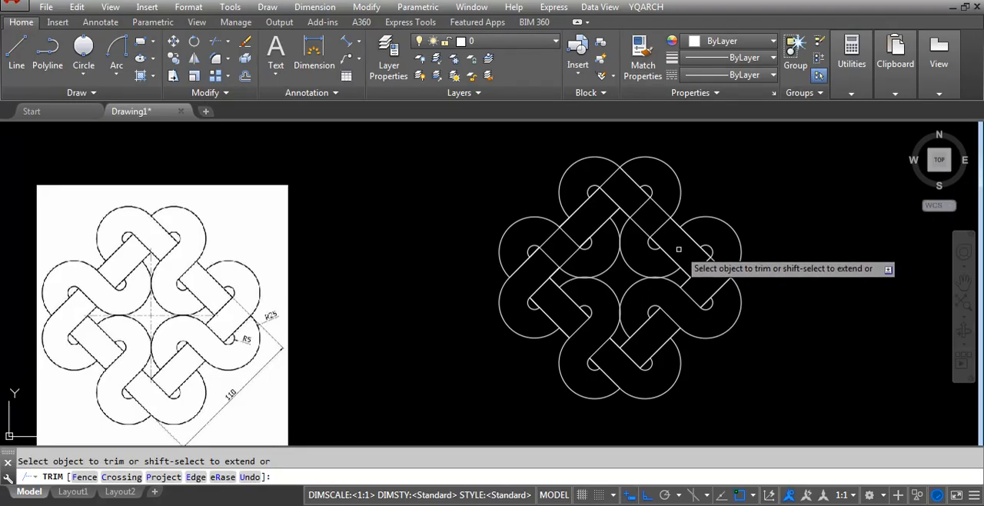
Trim the upper-right band's inner and outer edges where they cut across the S-curve below the top-right loop.
{"action": "left_click", "coordinate": [647, 224]}
{"action": "left_click", "coordinate": [641, 228]}
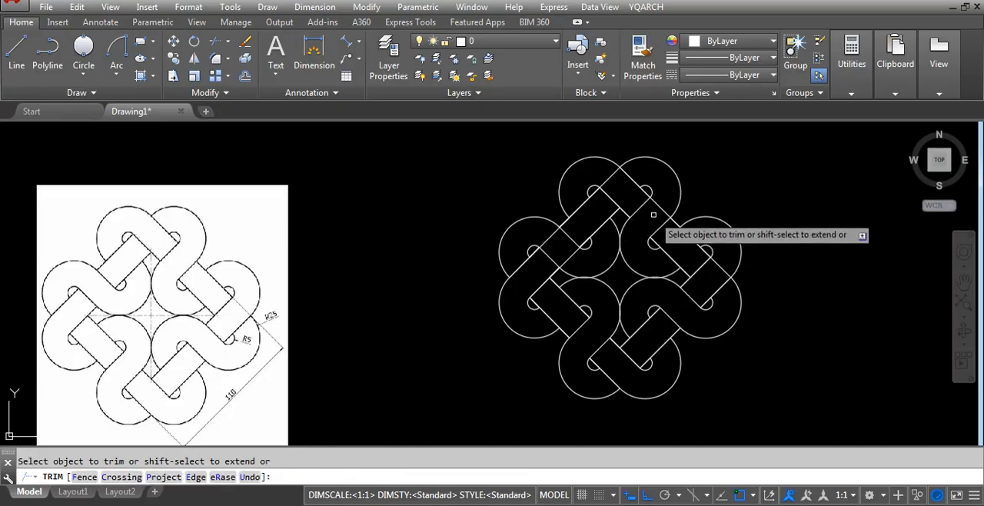
{"action": "left_click", "coordinate": [661, 206]}
{"action": "left_click", "coordinate": [653, 209]}
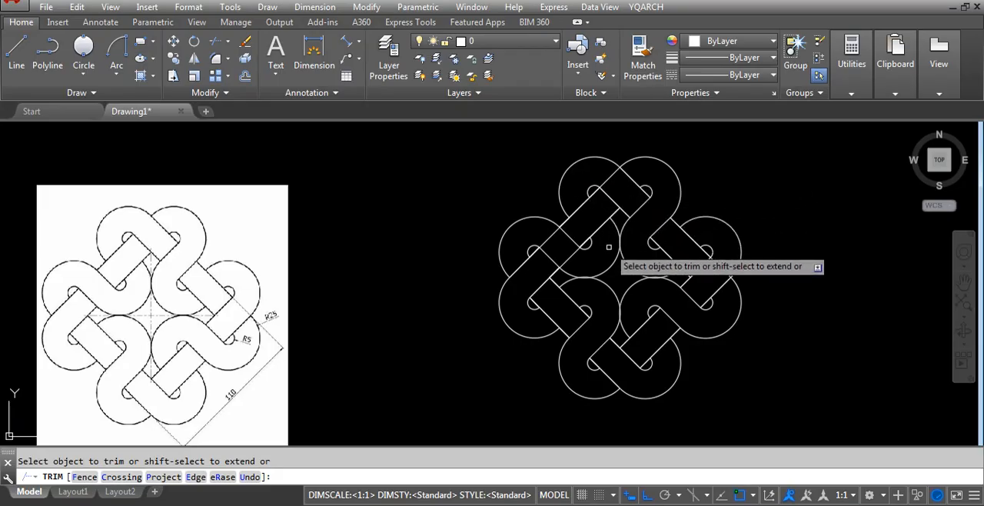
Trim the upper-left band's inner and outer edges across the S-curve beside the left loop, and finish trimming.
{"action": "left_click", "coordinate": [571, 256]}
{"action": "left_click", "coordinate": [555, 242]}
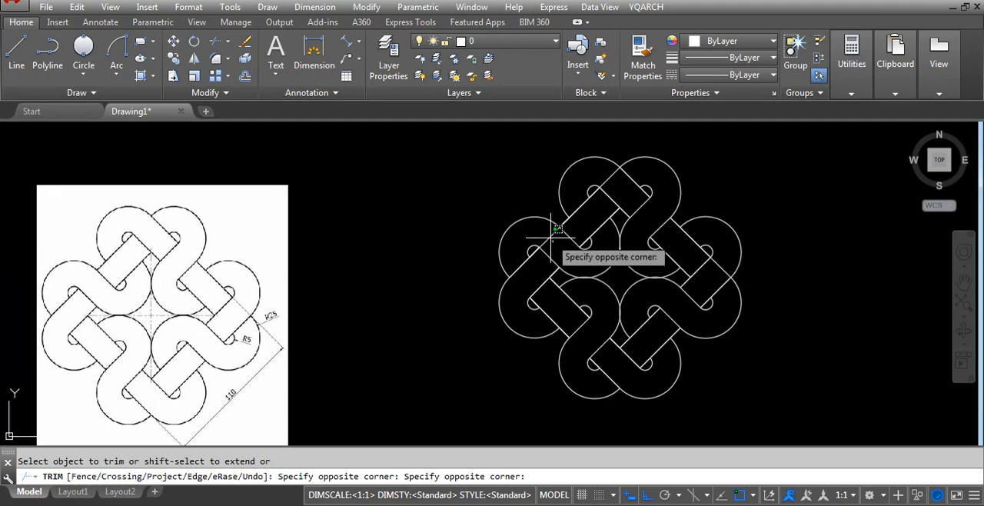
{"action": "left_click", "coordinate": [548, 234]}
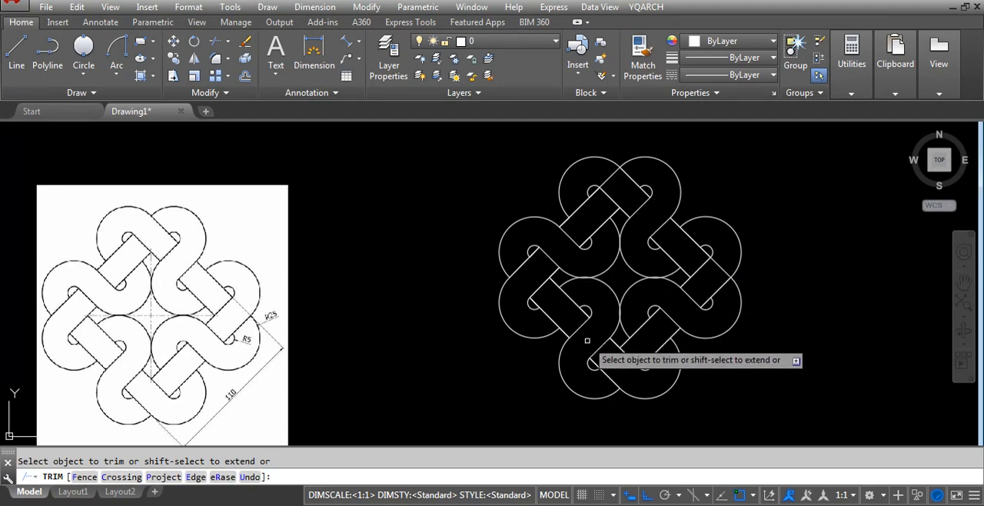
{"action": "key", "text": "Return"}
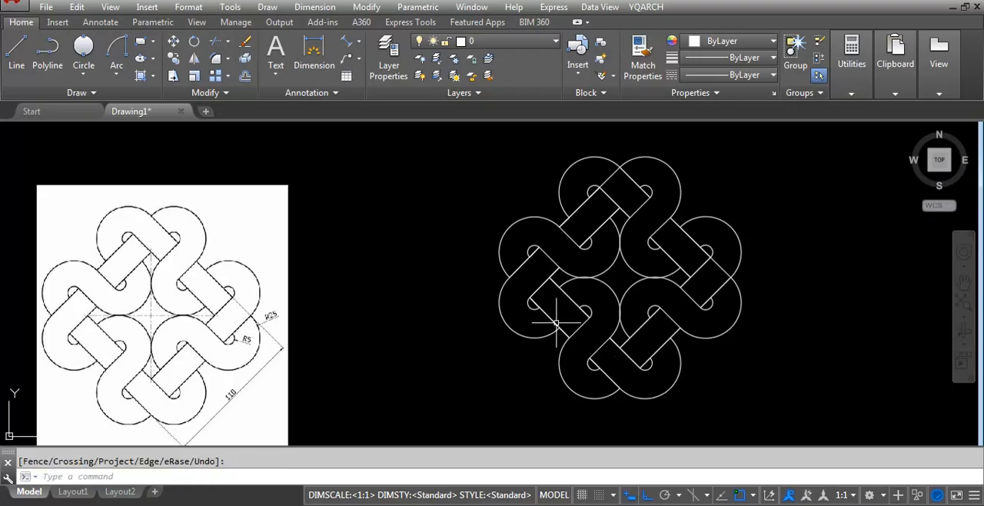
{"action": "scroll", "coordinate": [510, 325], "scroll_direction": "down", "scroll_amount": 2}
{"action": "scroll", "coordinate": [535, 322], "scroll_direction": "up", "scroll_amount": 2}
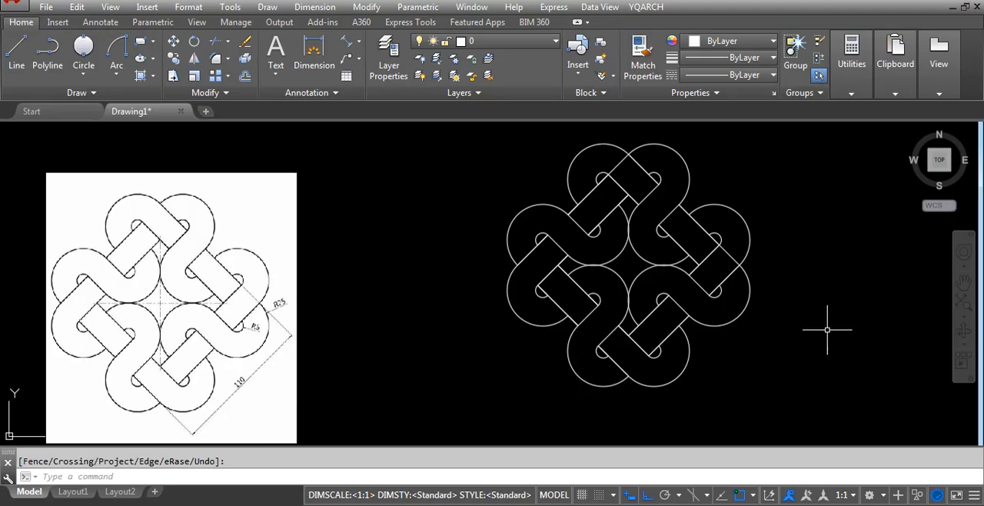
{"action": "scroll", "coordinate": [461, 384], "scroll_direction": "down", "scroll_amount": 4}
{"action": "scroll", "coordinate": [563, 315], "scroll_direction": "up", "scroll_amount": 2}
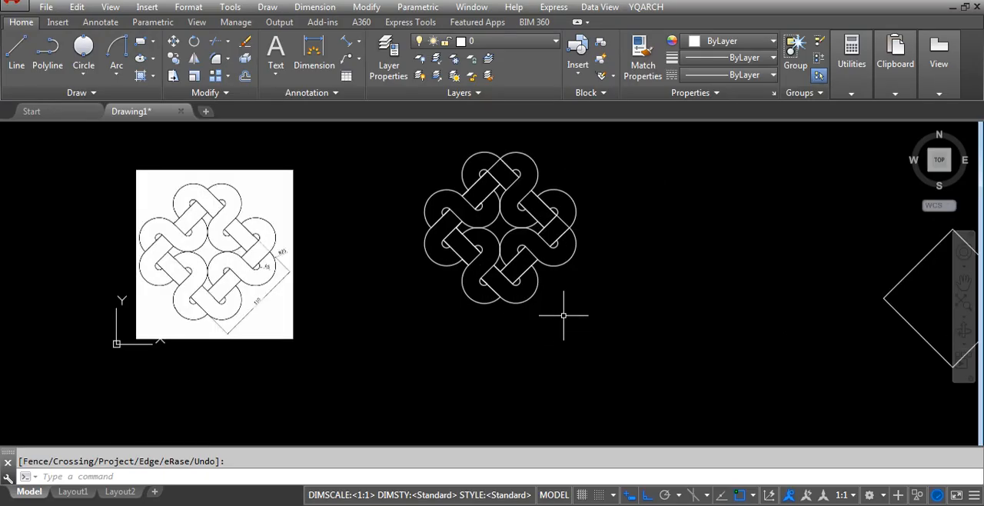
{"action": "scroll", "coordinate": [563, 315], "scroll_direction": "up", "scroll_amount": 2}
{"action": "scroll", "coordinate": [563, 315], "scroll_direction": "down", "scroll_amount": 3}
{"action": "scroll", "coordinate": [558, 234], "scroll_direction": "up", "scroll_amount": 2}
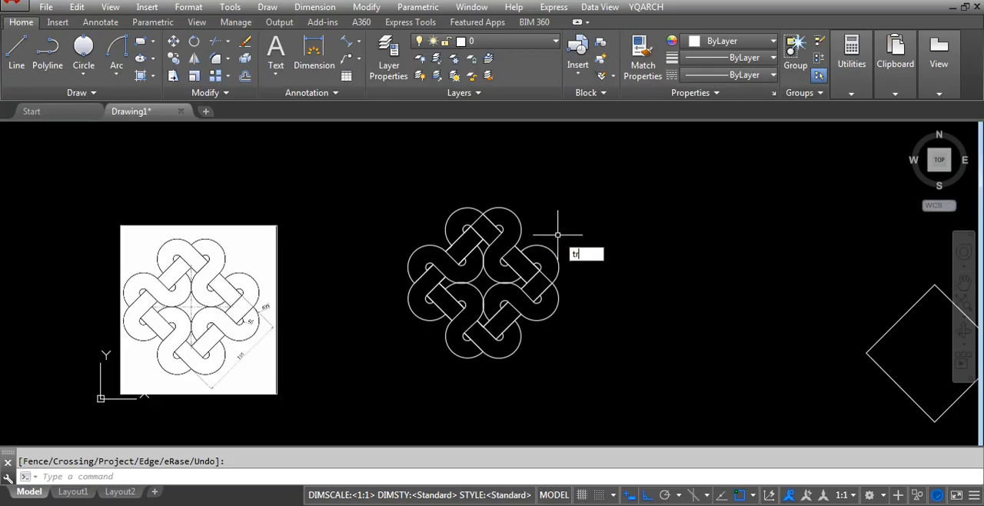
{"action": "key", "text": "Return"}
{"action": "scroll", "coordinate": [474, 219], "scroll_direction": "up", "scroll_amount": 2}
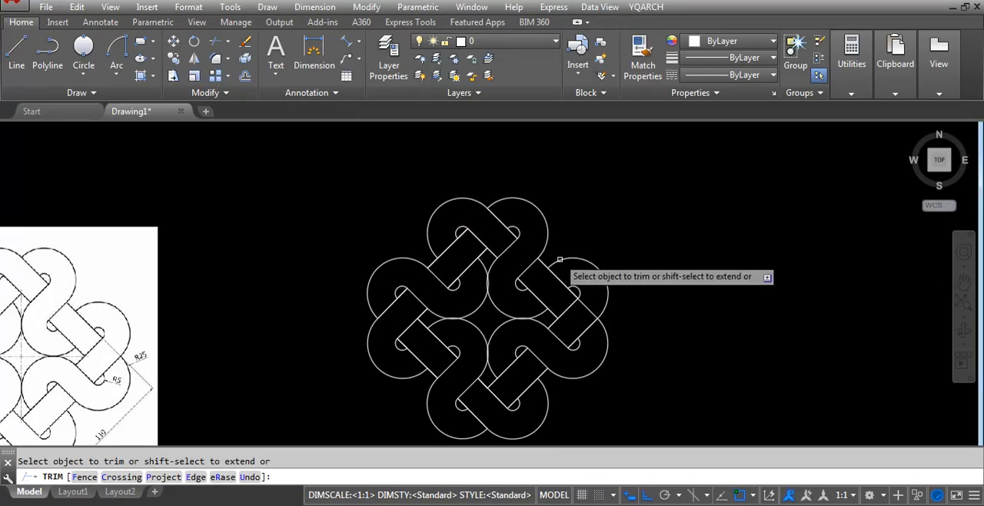
{"action": "scroll", "coordinate": [484, 258], "scroll_direction": "down", "scroll_amount": 2}
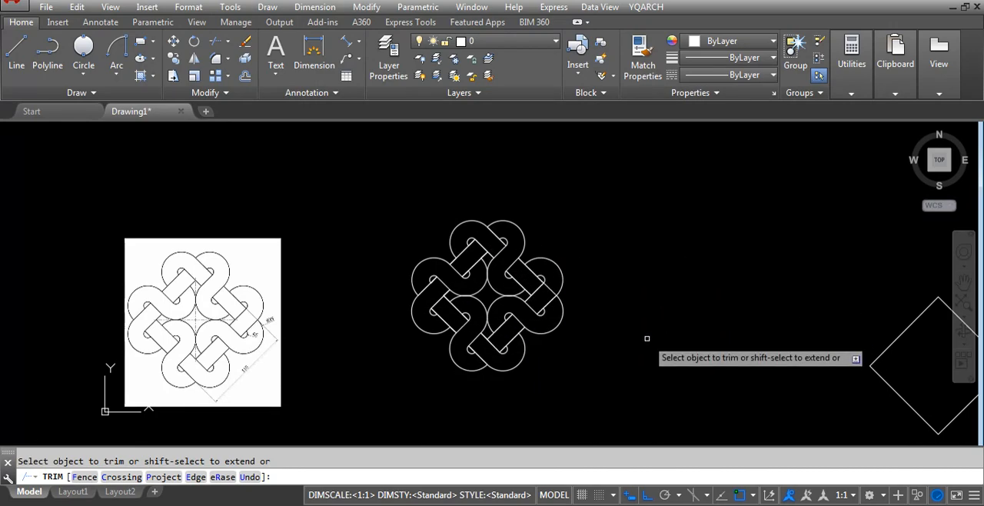
{"action": "key", "text": "Return"}
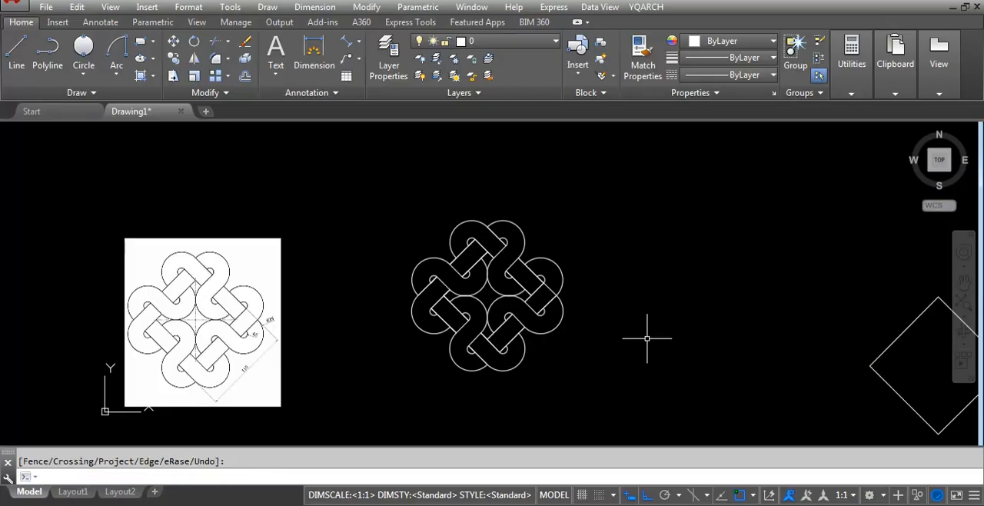